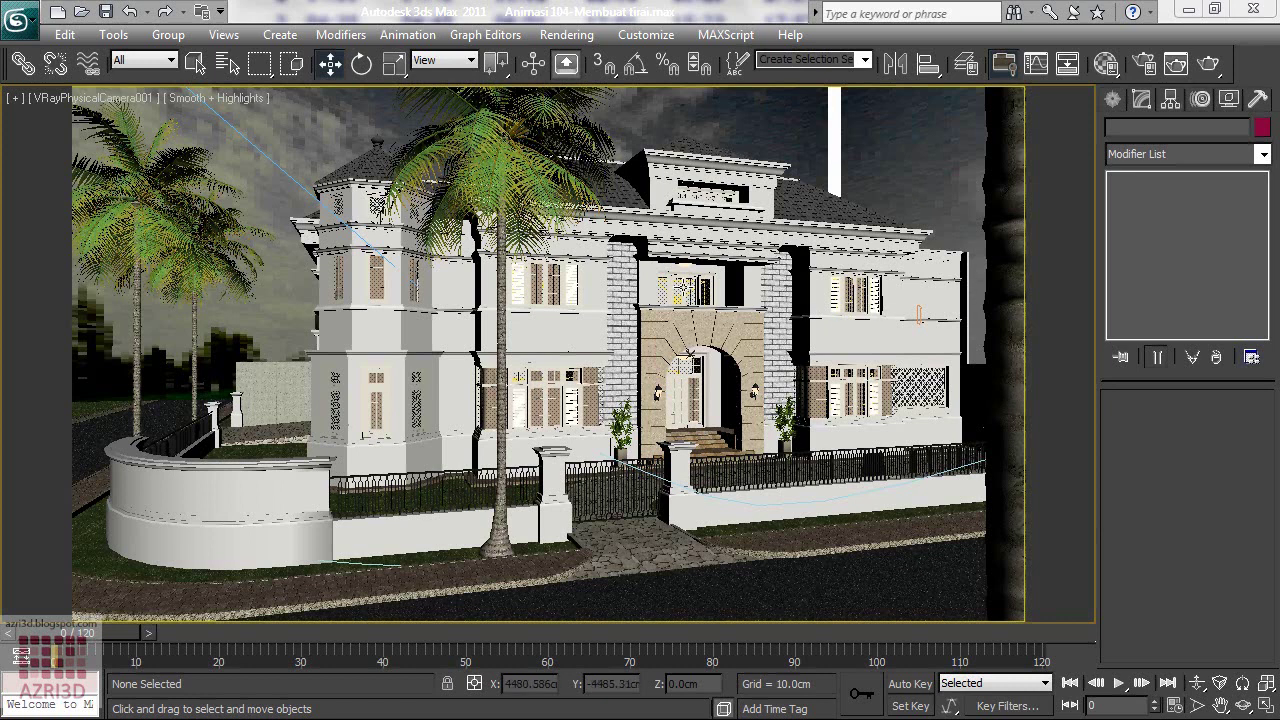
Hide everything except the window group above the entrance arch and show it in a front wireframe view.
{"action": "left_click", "coordinate": [682, 286]}
{"action": "right_click", "coordinate": [682, 286]}
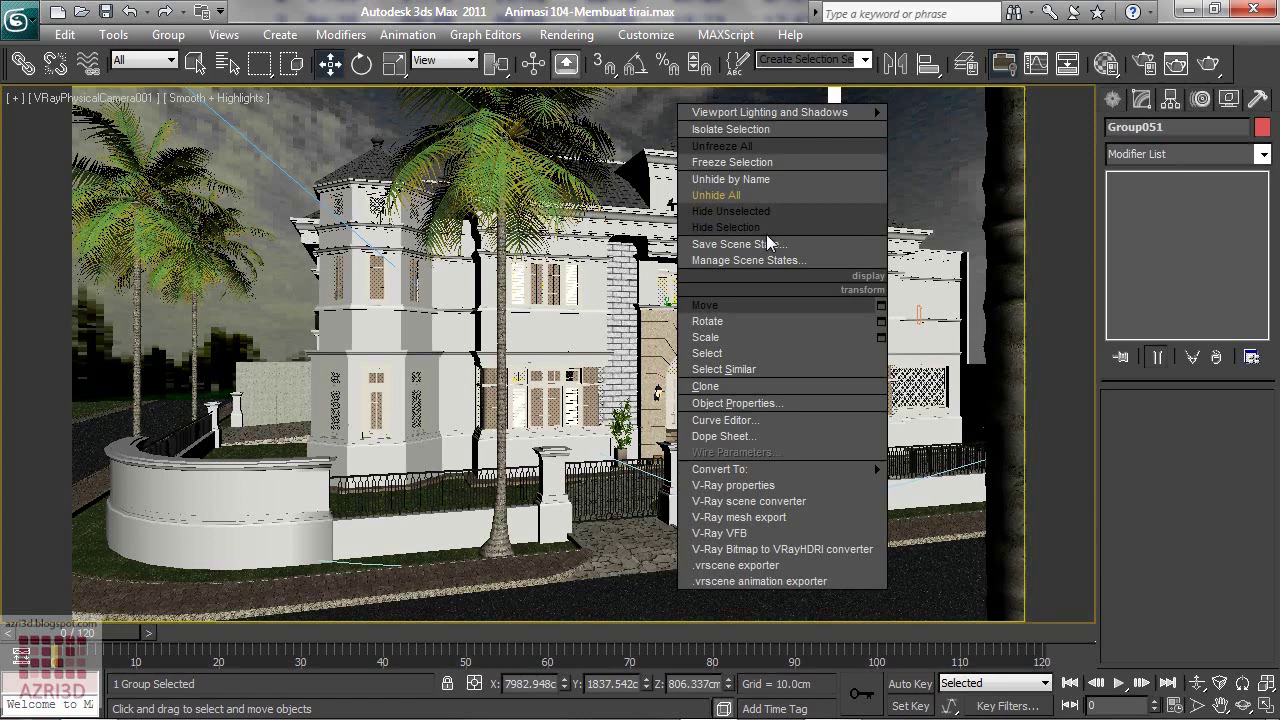
{"action": "left_click", "coordinate": [755, 211]}
{"action": "key", "text": "f"}
{"action": "key", "text": "z"}
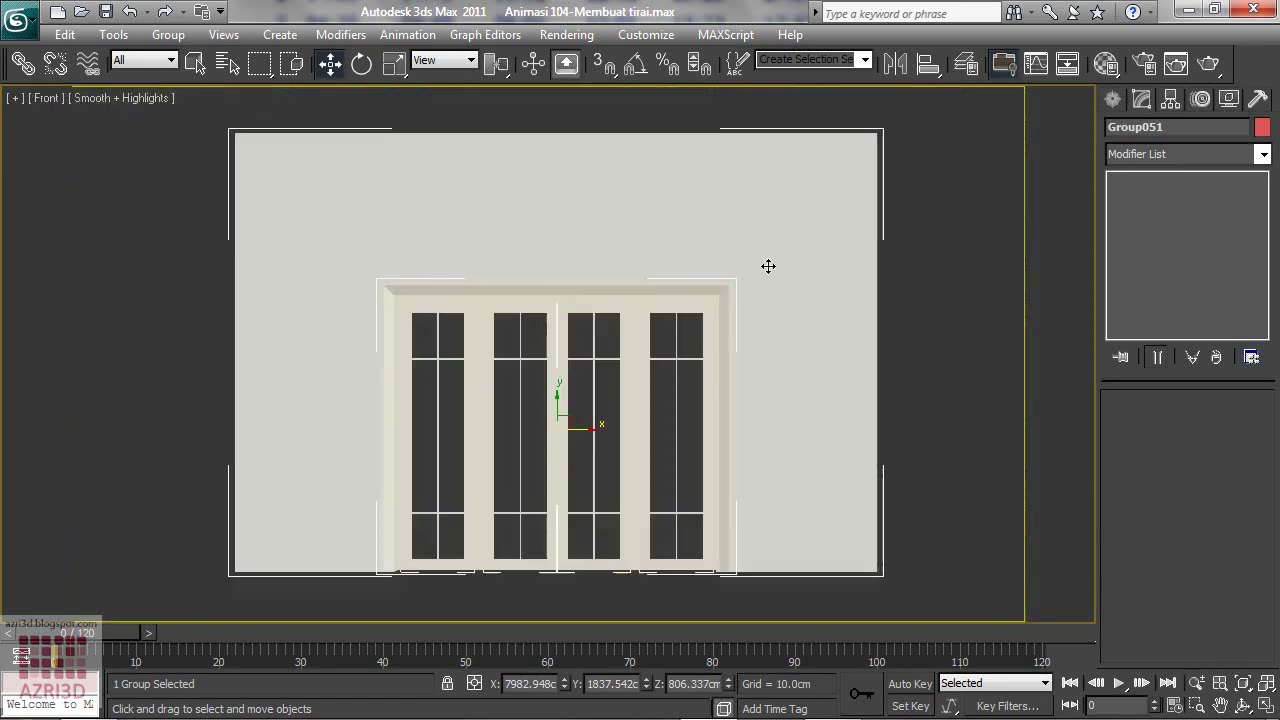
{"action": "scroll", "coordinate": [643, 455], "scroll_direction": "up", "scroll_amount": 3}
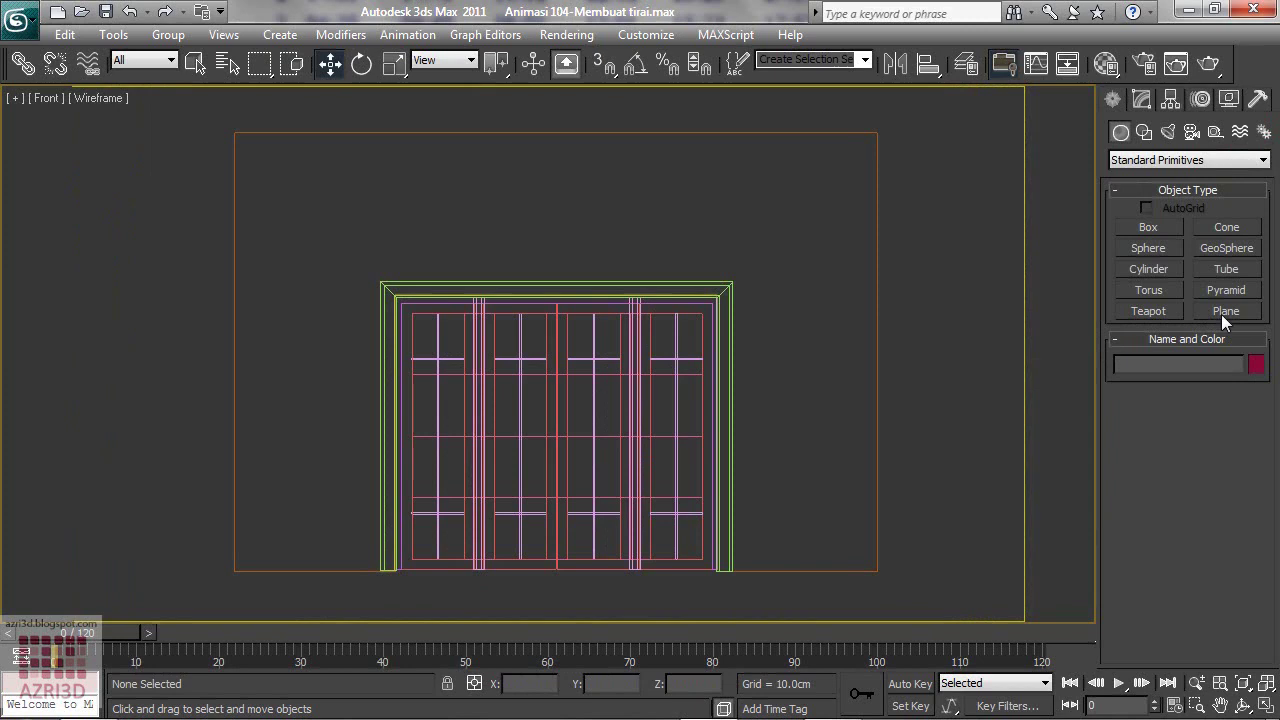
Draw a plane over the rightmost window panel, about 90 cm wide, and set its length to 285 cm.
{"action": "left_click", "coordinate": [1223, 312]}
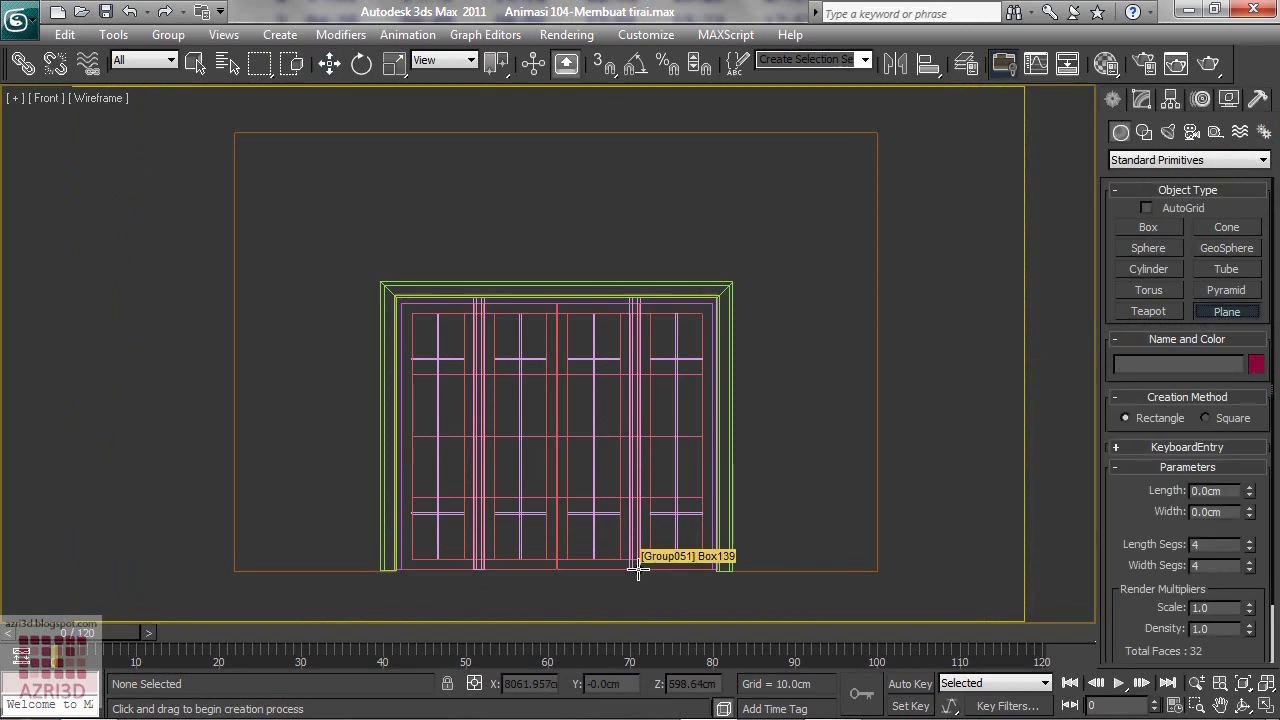
{"action": "left_click_drag", "start_coordinate": [638, 568], "coordinate": [733, 267]}
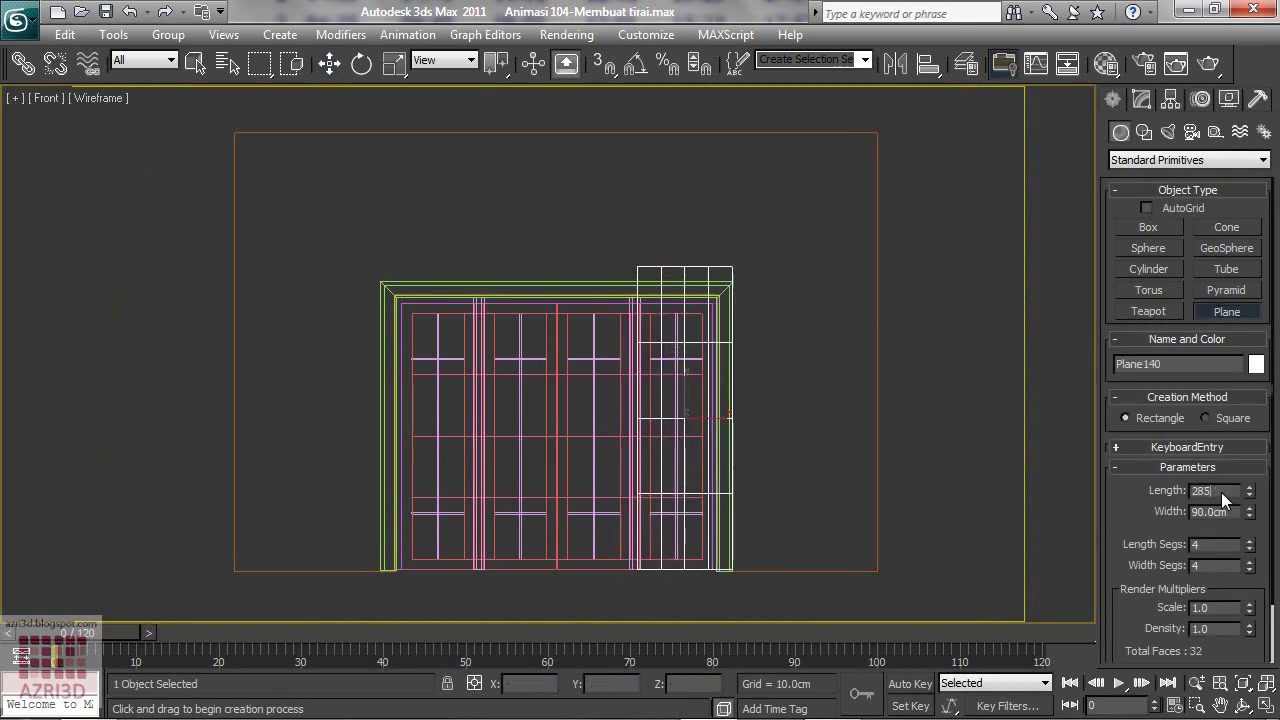
{"action": "key", "text": "Return"}
{"action": "right_click", "coordinate": [813, 451]}
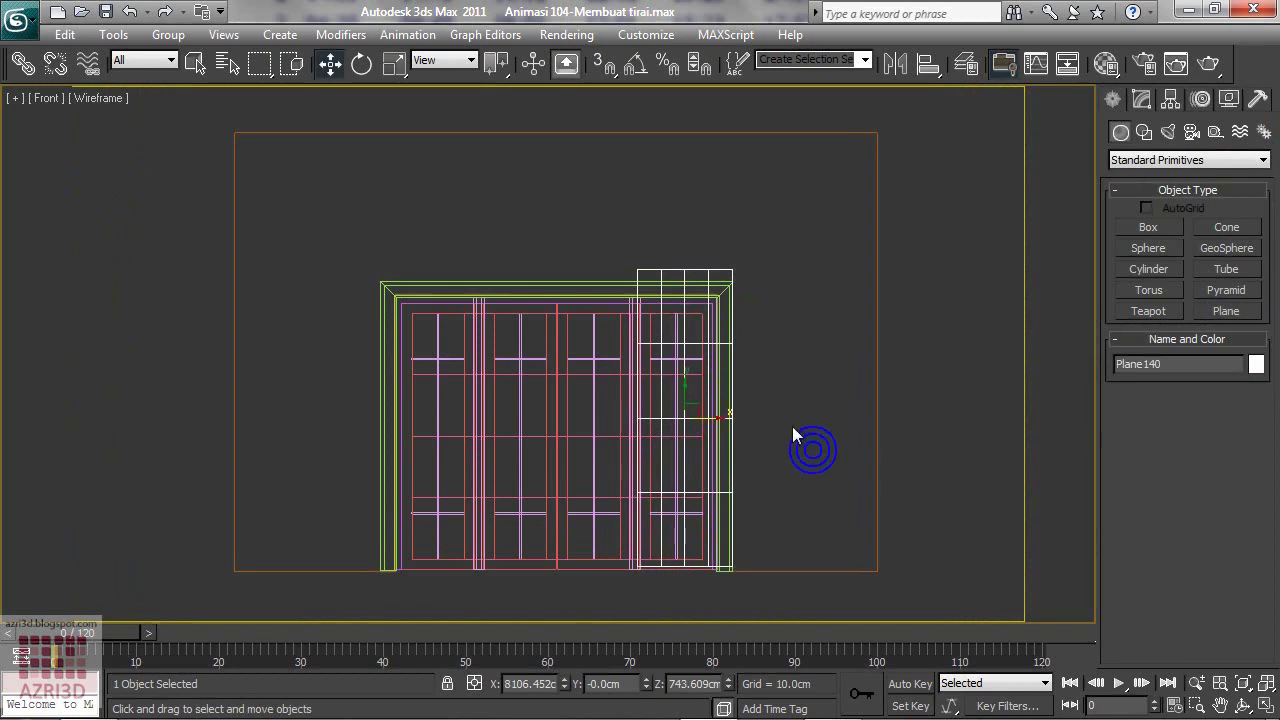
Hide everything except the plane and set its length segments to 100 and width segments to 30.
{"action": "right_click", "coordinate": [809, 273]}
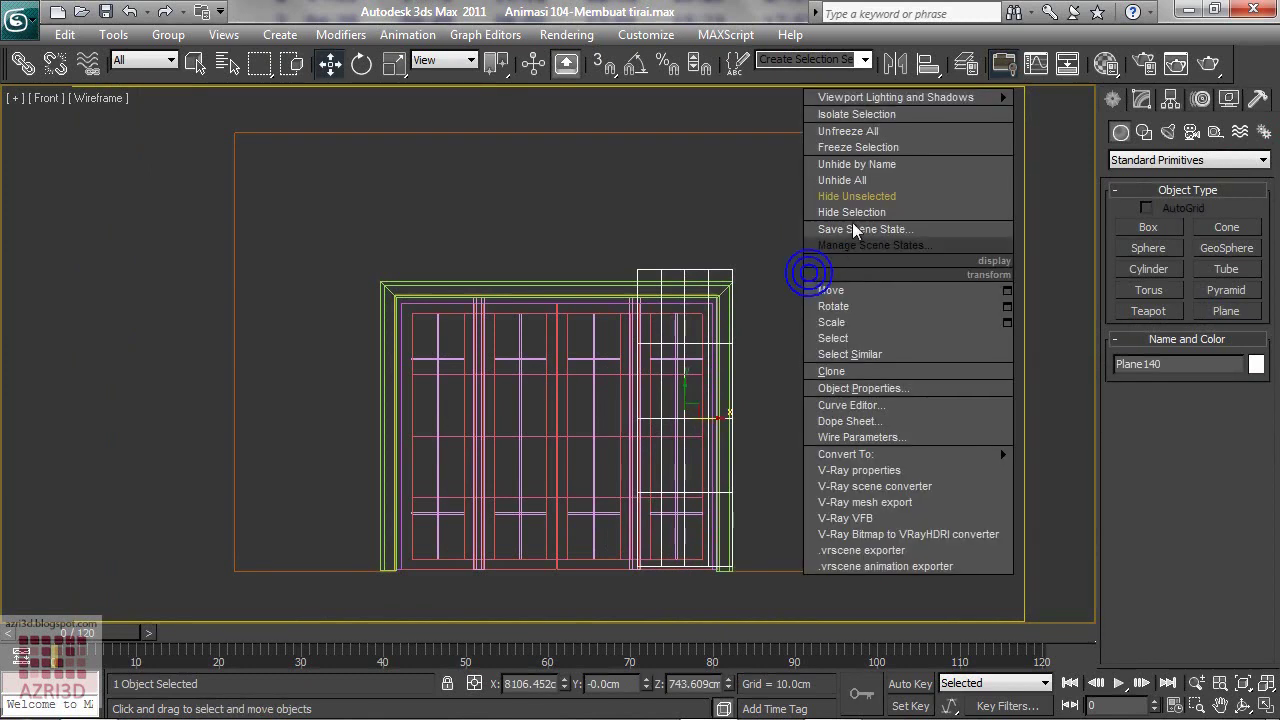
{"action": "left_click", "coordinate": [868, 196]}
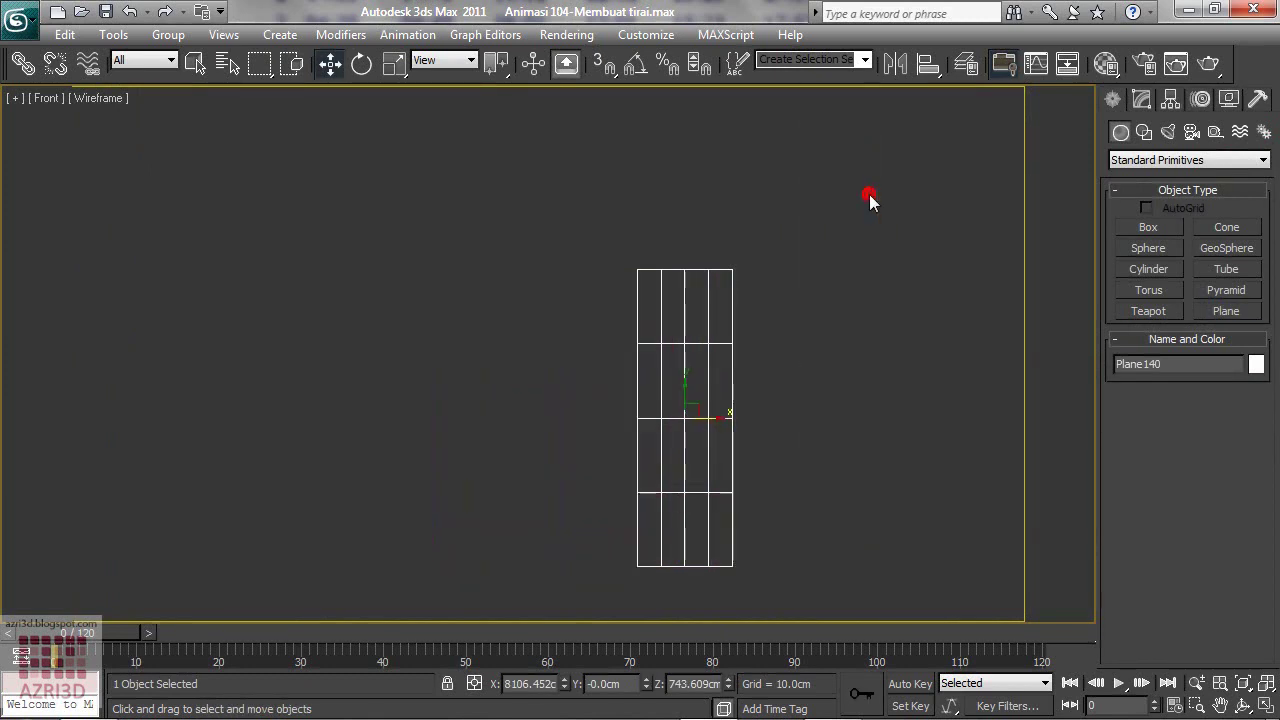
{"action": "left_click", "coordinate": [1141, 99]}
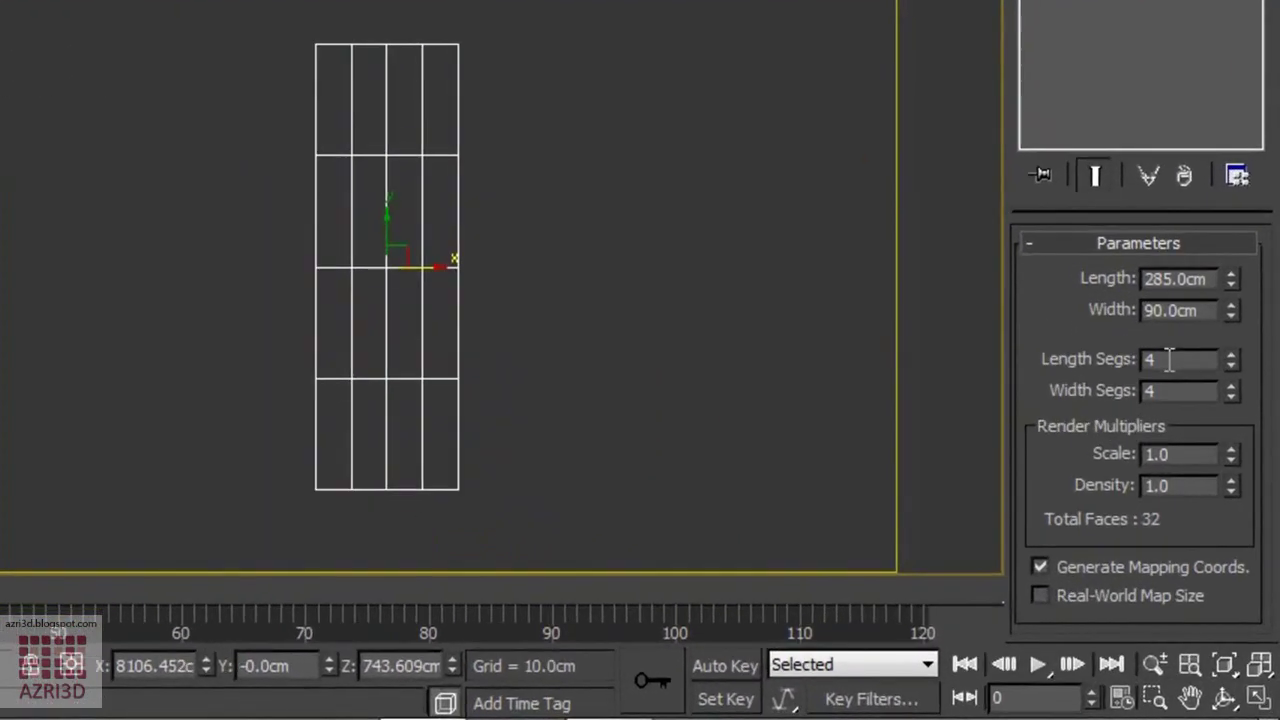
{"action": "left_click", "coordinate": [1170, 390]}
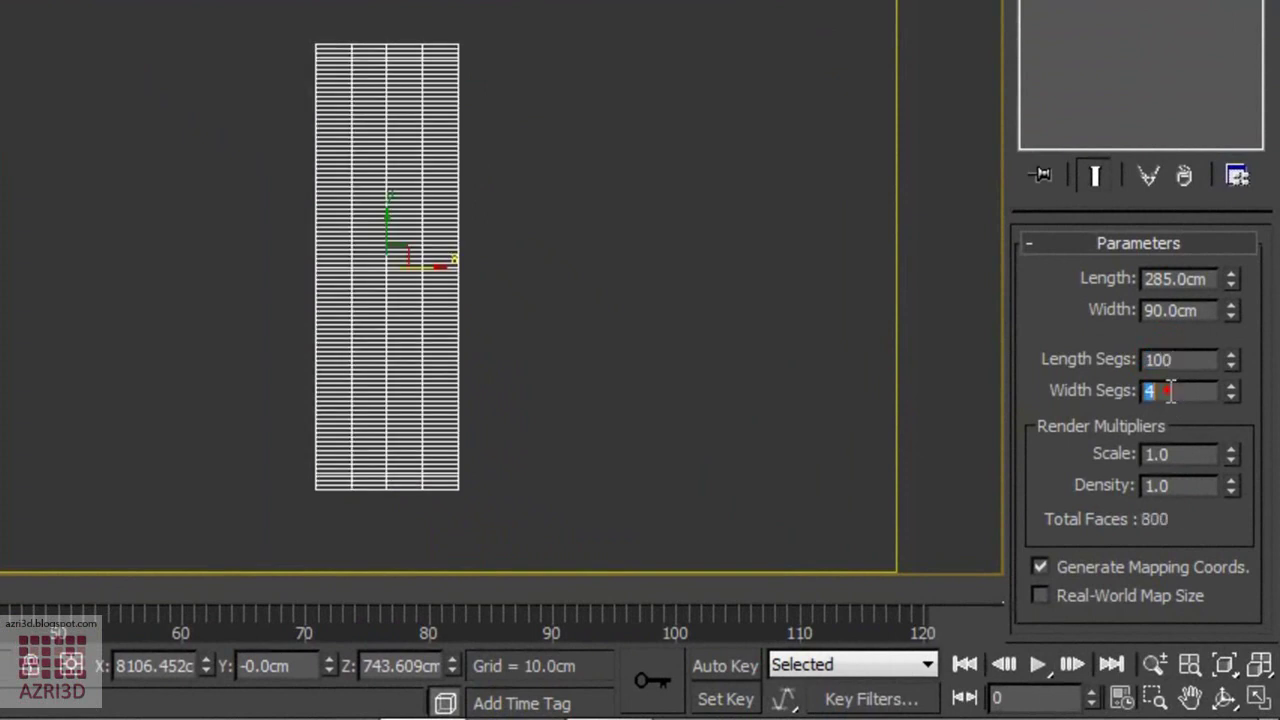
{"action": "type", "text": "30"}
{"action": "key", "text": "Return"}
{"action": "scroll", "coordinate": [349, 203], "scroll_direction": "up", "scroll_amount": 2}
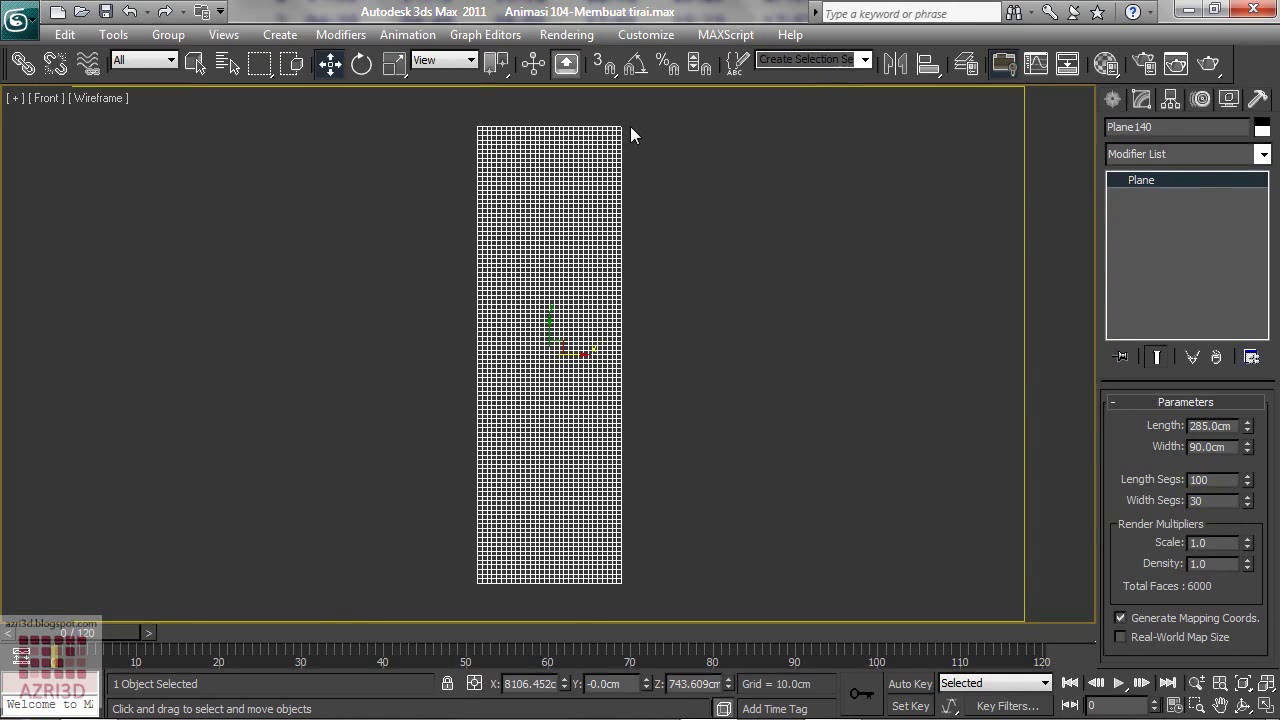
In the left view, draw a cylinder at the plane's upper end with a 3 cm radius and about 73 cm height.
{"action": "key", "text": "l"}
{"action": "left_click", "coordinate": [1113, 99]}
{"action": "left_click", "coordinate": [1149, 269]}
{"action": "left_click_drag", "start_coordinate": [548, 122], "coordinate": [549, 122]}
{"action": "left_click", "coordinate": [752, 394]}
Align the cylinder to the plane, minimum to minimum on Z position and center to center on X position.
{"action": "key", "text": "alt+a"}
{"action": "left_click", "coordinate": [549, 200]}
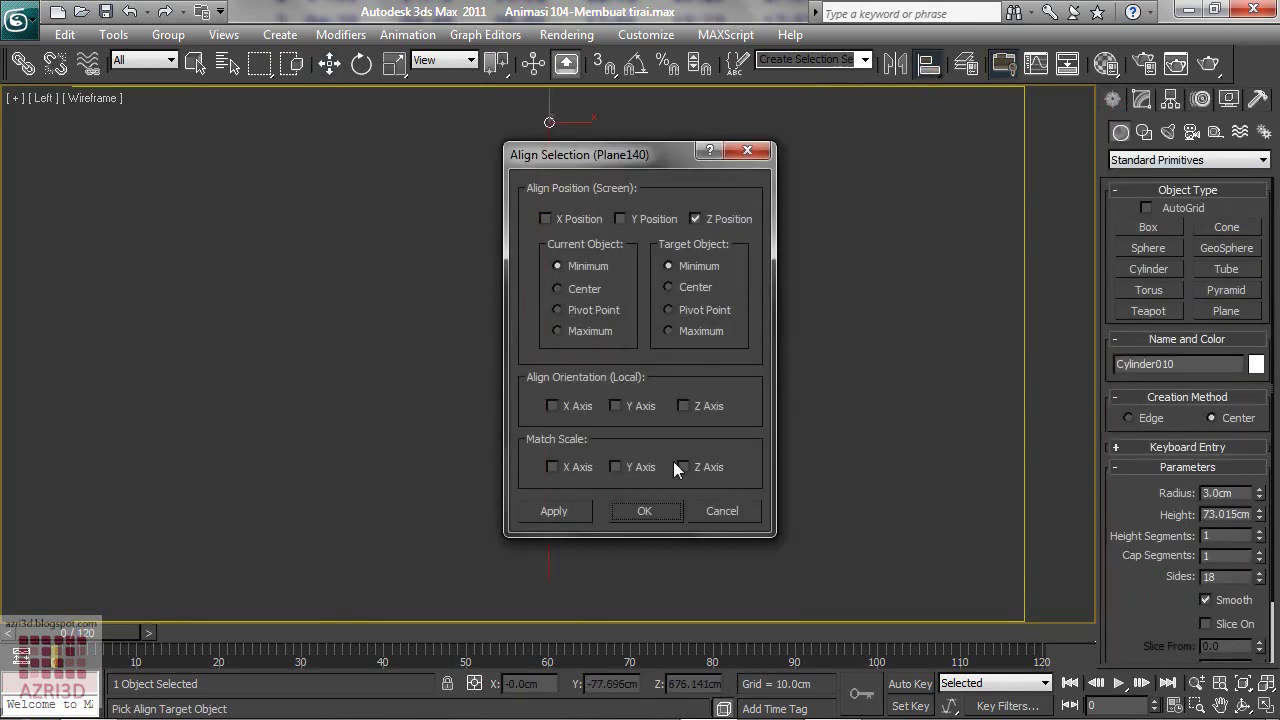
{"action": "left_click", "coordinate": [644, 511]}
{"action": "left_click", "coordinate": [928, 63]}
{"action": "left_click", "coordinate": [549, 190]}
{"action": "left_click", "coordinate": [545, 218]}
{"action": "left_click", "coordinate": [696, 218]}
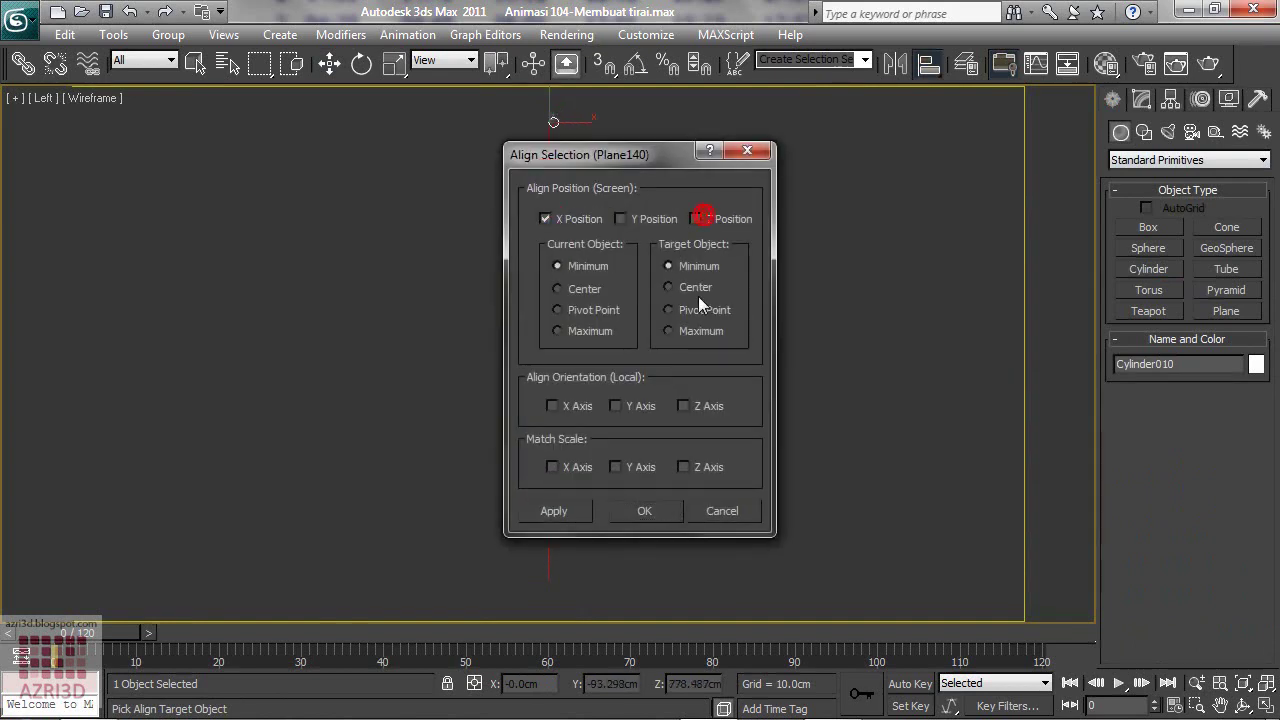
{"action": "left_click", "coordinate": [668, 287]}
{"action": "left_click", "coordinate": [557, 288]}
{"action": "left_click", "coordinate": [660, 511]}
In the front view, extend the cylinder's height to about 94.19 cm so it spans the plane's full width.
{"action": "key", "text": "f"}
{"action": "scroll", "coordinate": [606, 343], "scroll_direction": "down", "scroll_amount": 3}
{"action": "middle_click_drag", "start_coordinate": [690, 345], "coordinate": [776, 349]}
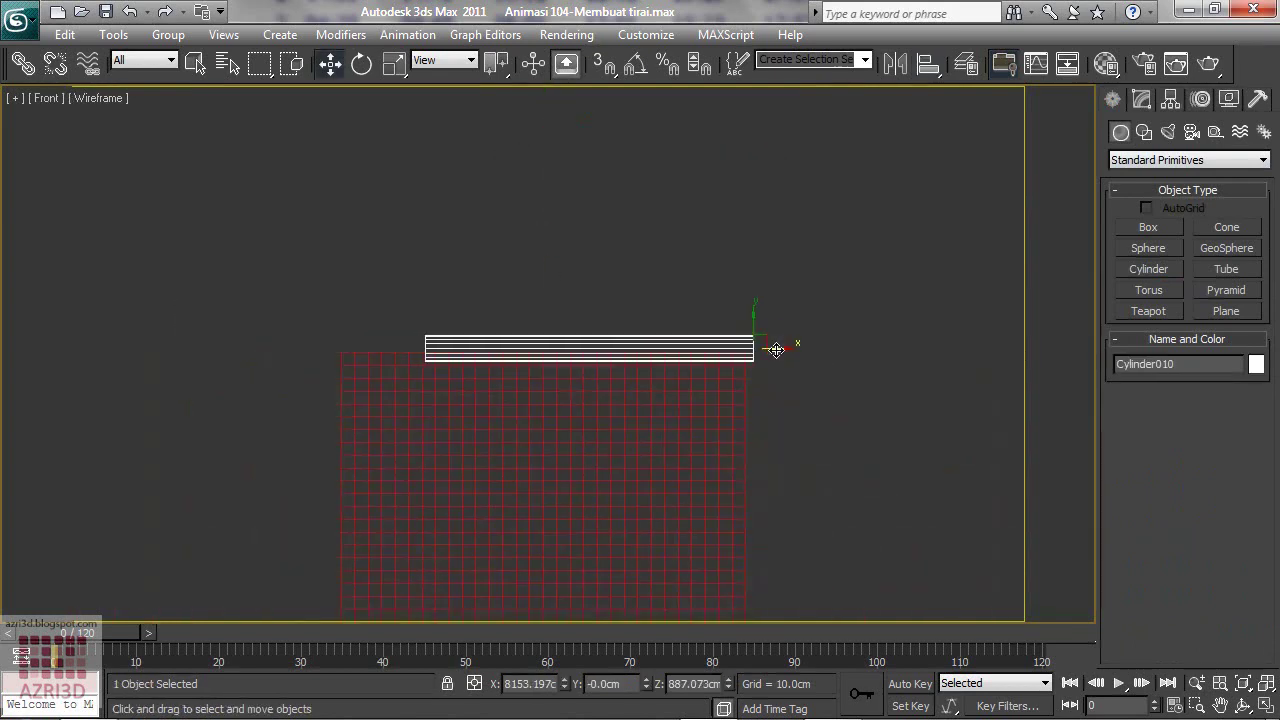
{"action": "left_click", "coordinate": [1141, 99]}
{"action": "left_click_drag", "start_coordinate": [1257, 449], "coordinate": [1249, 423]}
{"action": "scroll", "coordinate": [674, 351], "scroll_direction": "down", "scroll_amount": 3}
{"action": "left_click", "coordinate": [592, 213]}
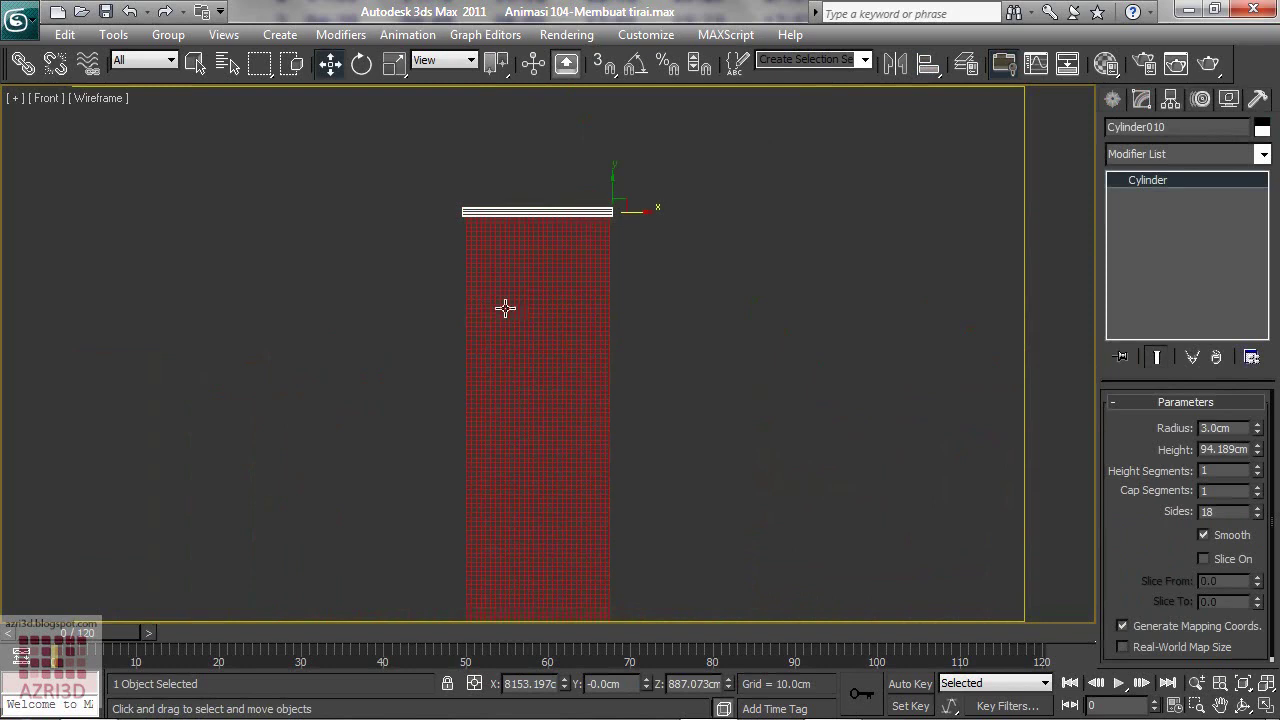
Animate the cylinder with Auto Key to shrink to a height of about 77.88 cm at frame 15, and return to frame 0 with Auto Key off.
{"action": "left_click", "coordinate": [903, 686]}
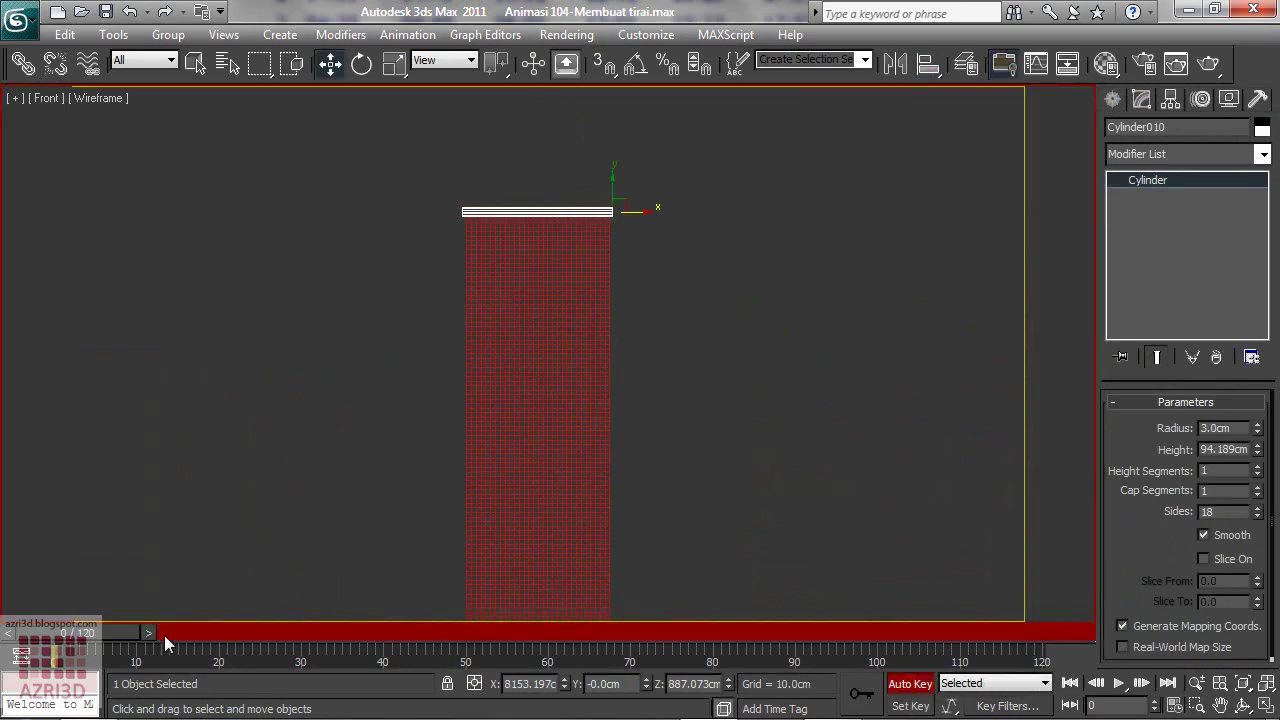
{"action": "left_click_drag", "start_coordinate": [109, 635], "coordinate": [225, 632]}
{"action": "key", "text": "w"}
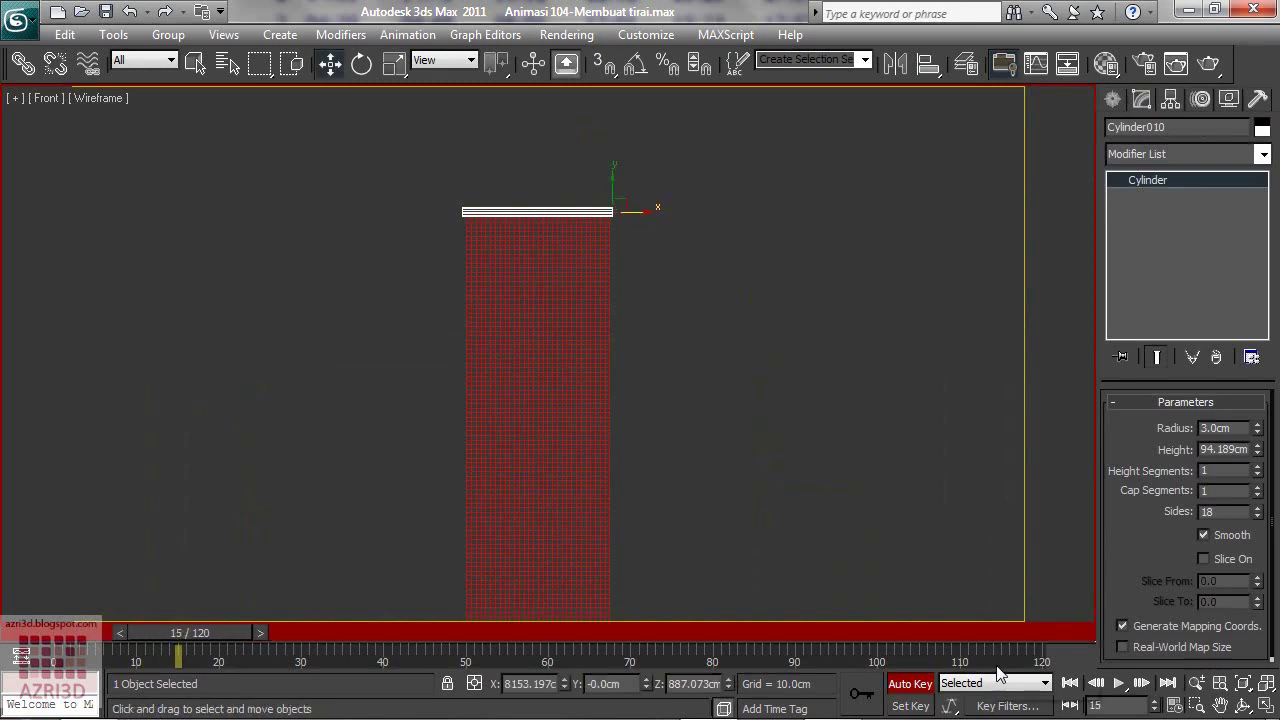
{"action": "left_click_drag", "start_coordinate": [1260, 457], "coordinate": [1260, 475]}
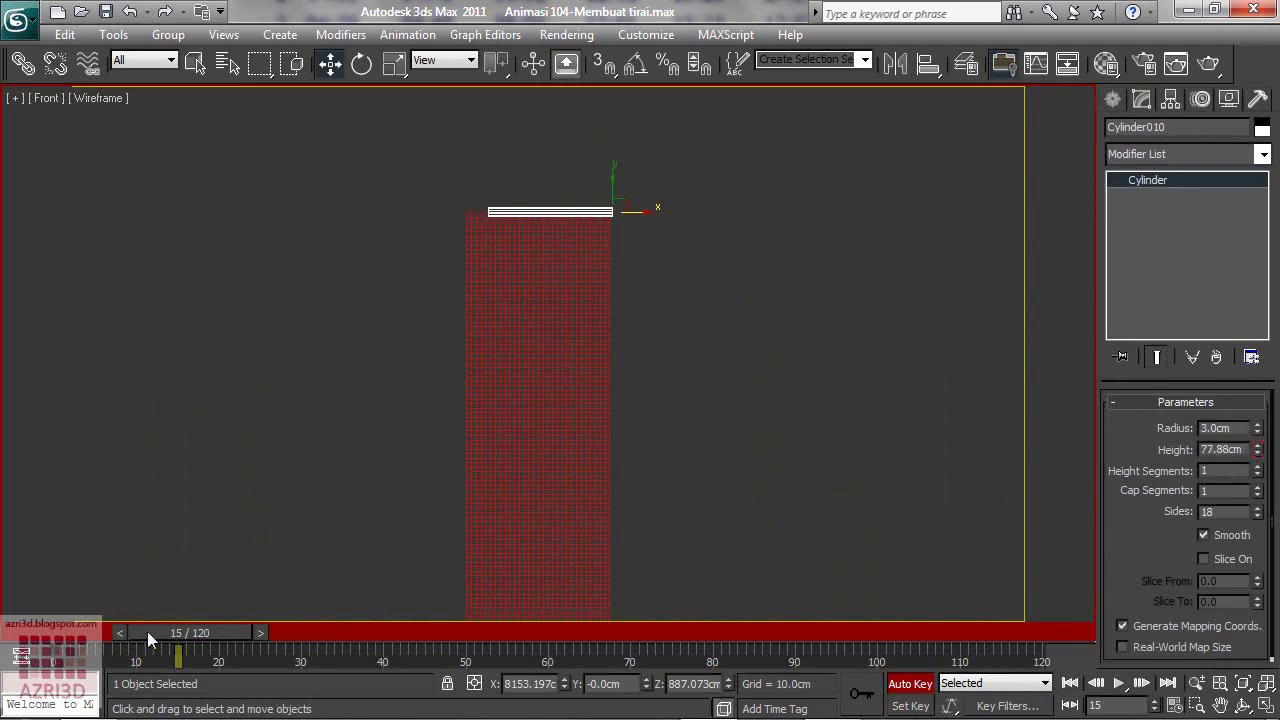
{"action": "left_click_drag", "start_coordinate": [201, 633], "coordinate": [62, 628]}
{"action": "key", "text": "w"}
{"action": "left_click", "coordinate": [907, 684]}
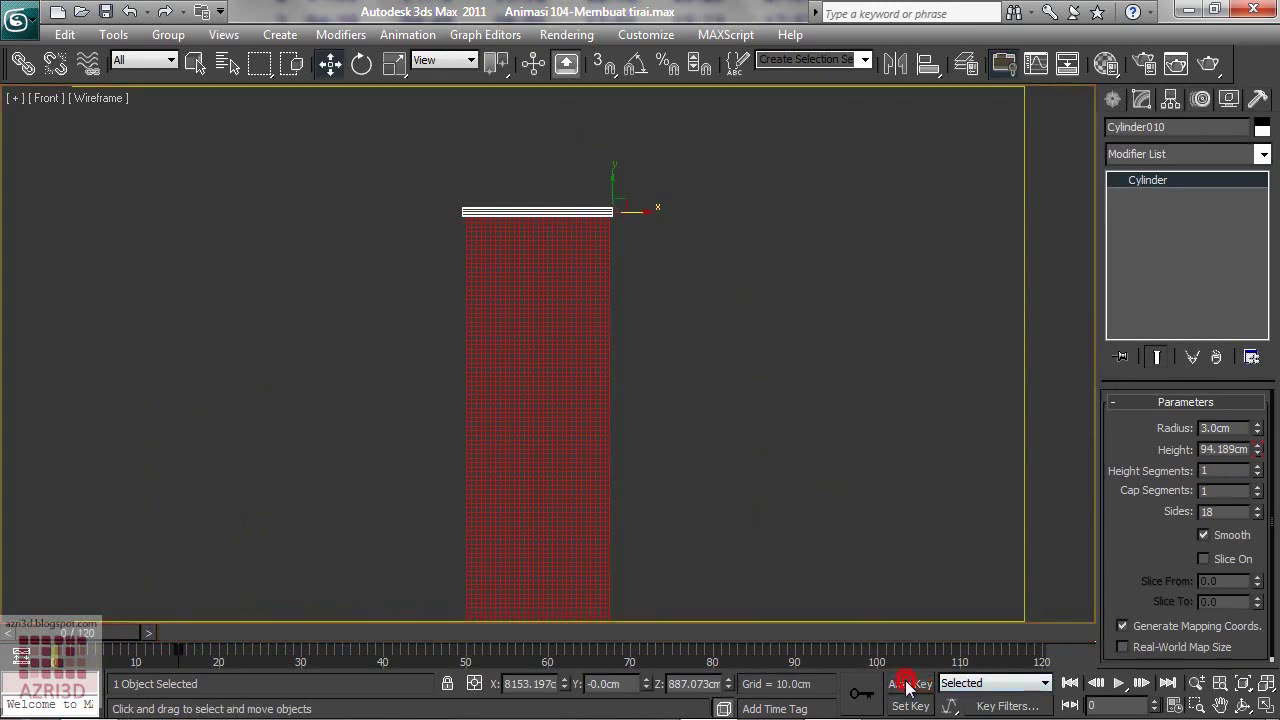
{"action": "mouse_move", "coordinate": [53, 640]}
{"action": "left_mouse_down"}
{"action": "mouse_move", "coordinate": [161, 637]}
{"action": "mouse_move", "coordinate": [40, 640]}
{"action": "left_mouse_up"}
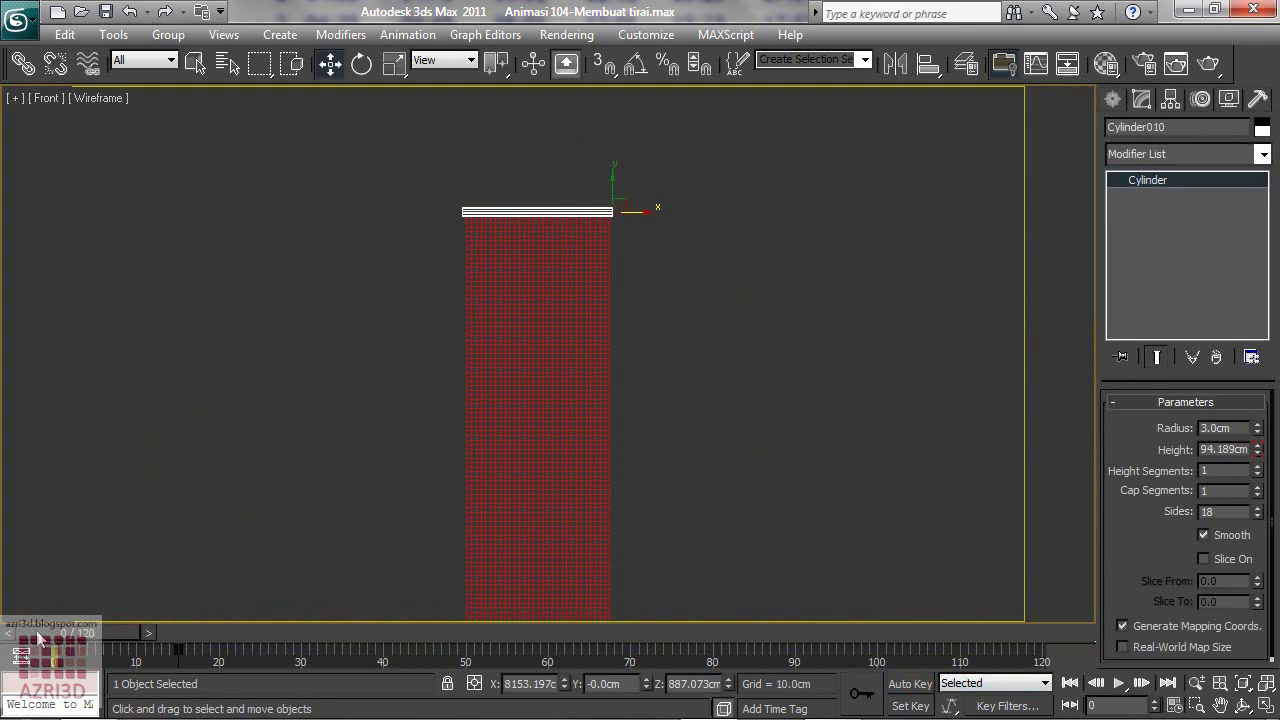
Apply the Cloth modifier to the curtain plane.
{"action": "left_click", "coordinate": [498, 334]}
{"action": "left_click", "coordinate": [1176, 155]}
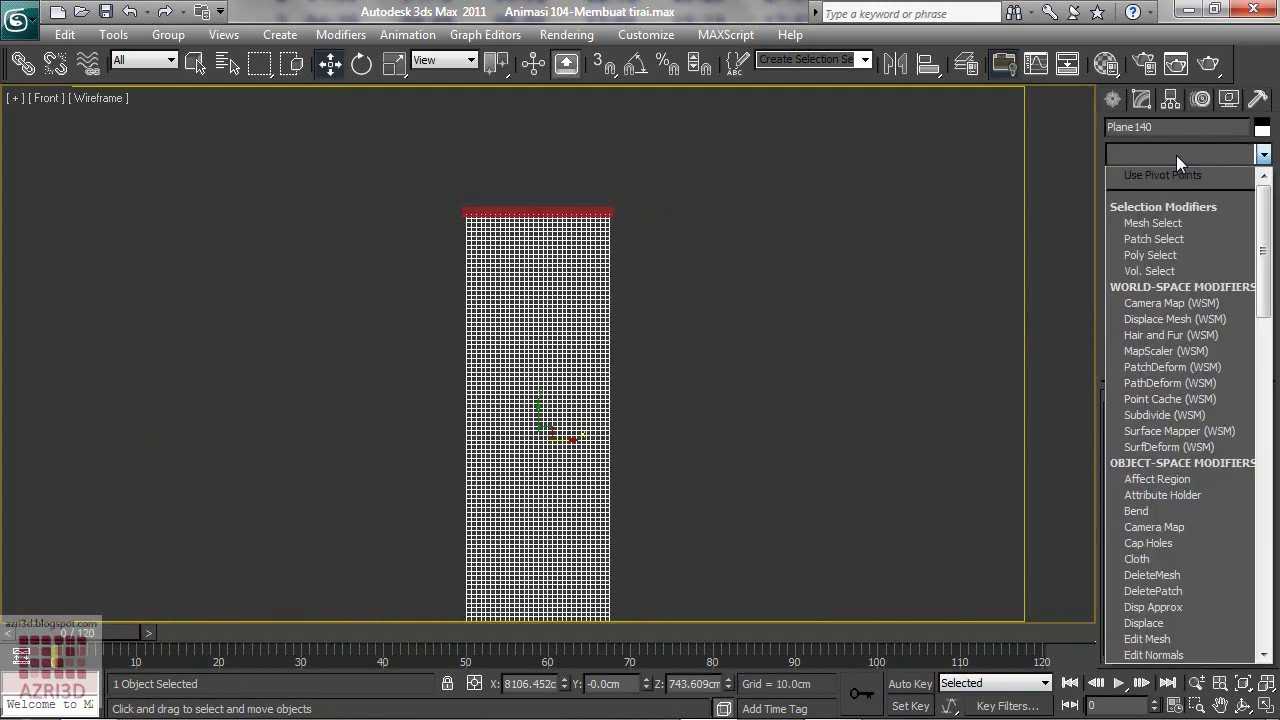
{"action": "key", "text": "c"}
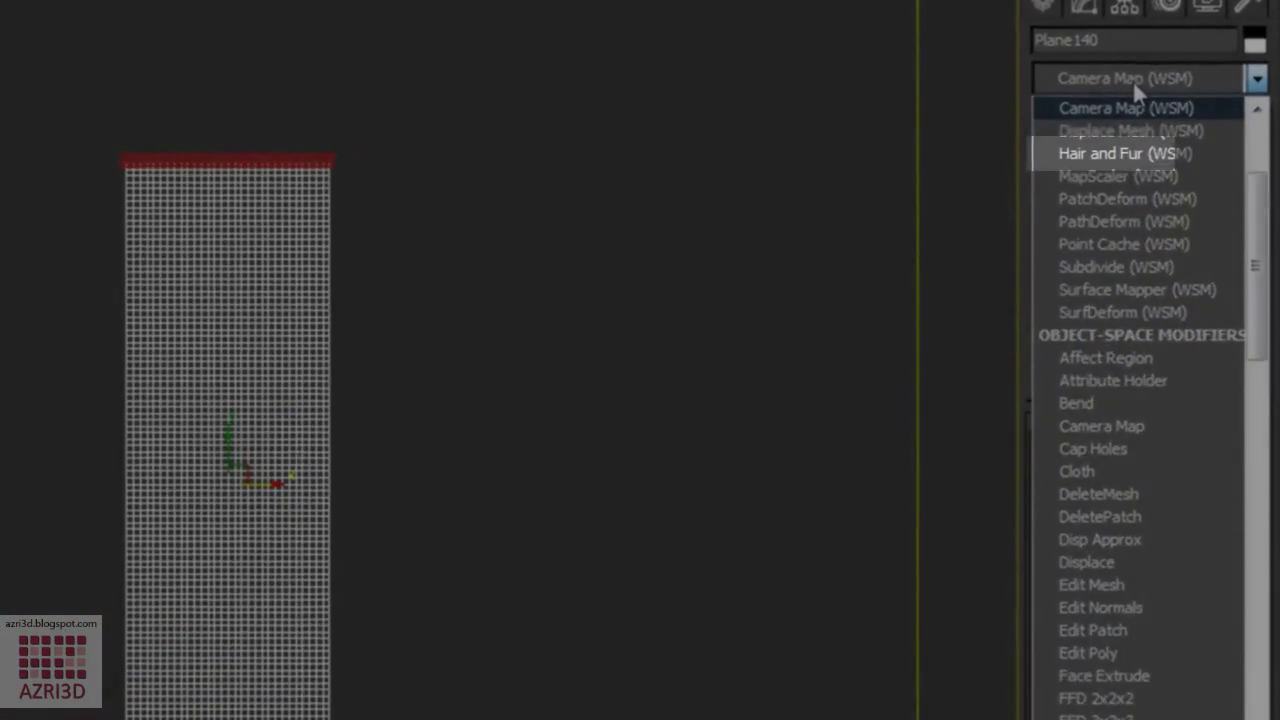
{"action": "key", "text": "l"}
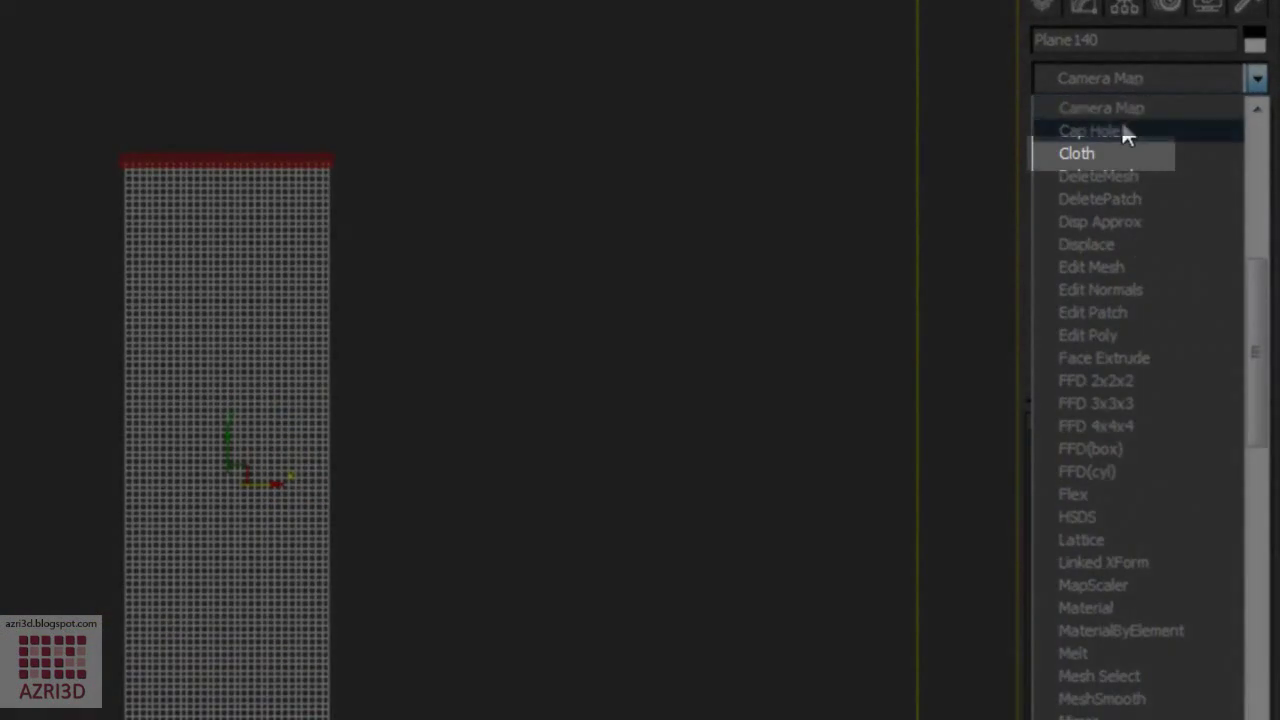
{"action": "left_click", "coordinate": [1112, 154]}
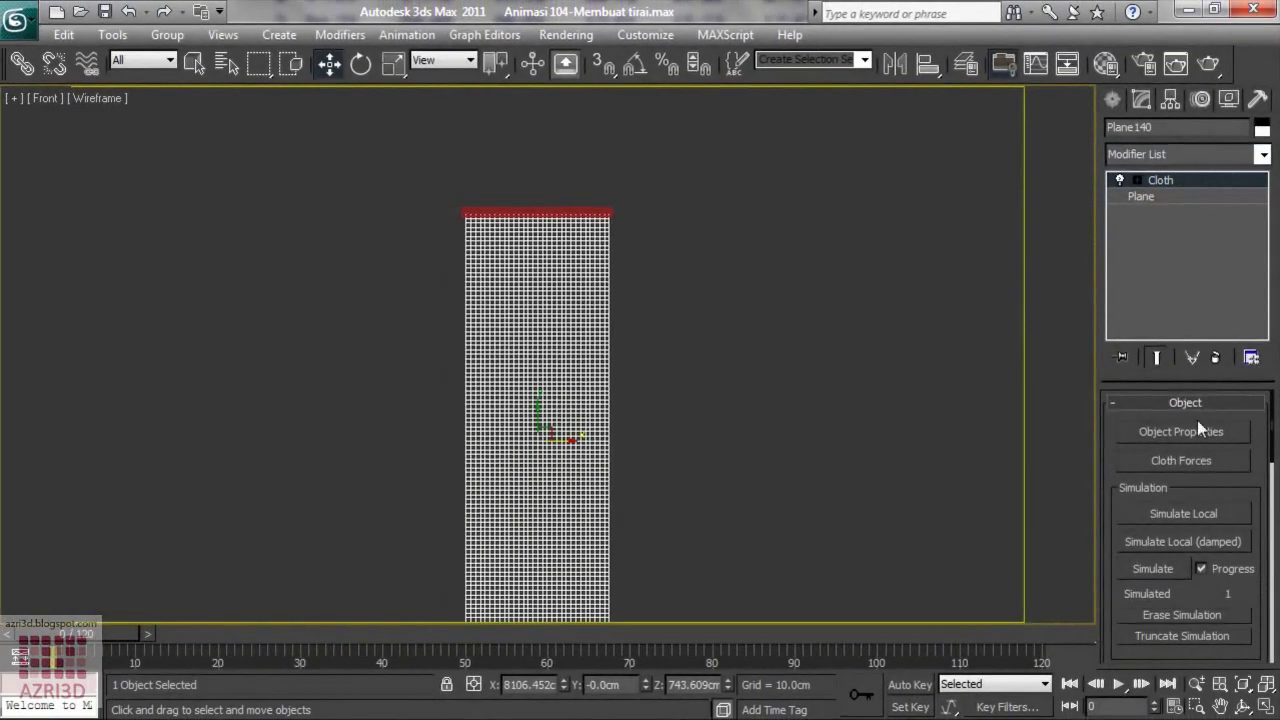
Add Cylinder010 to the plane's cloth simulation through the Cloth object properties.
{"action": "left_click", "coordinate": [1199, 432]}
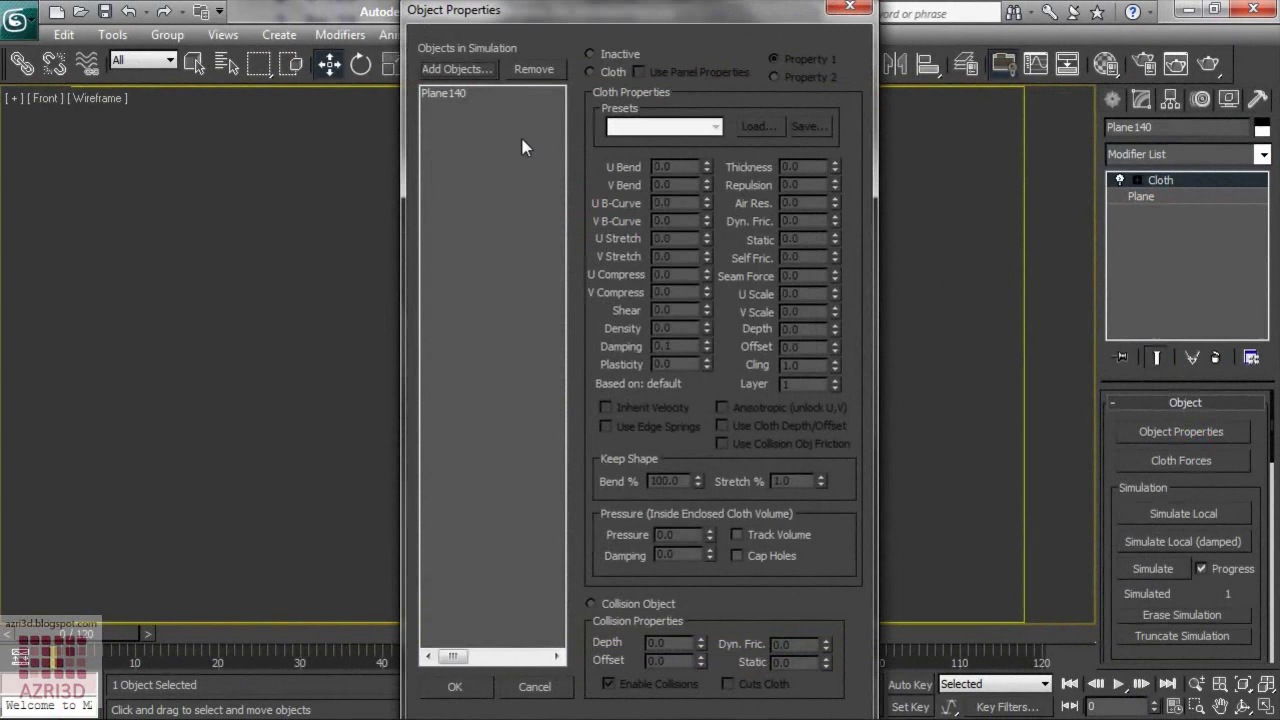
{"action": "left_click", "coordinate": [478, 72]}
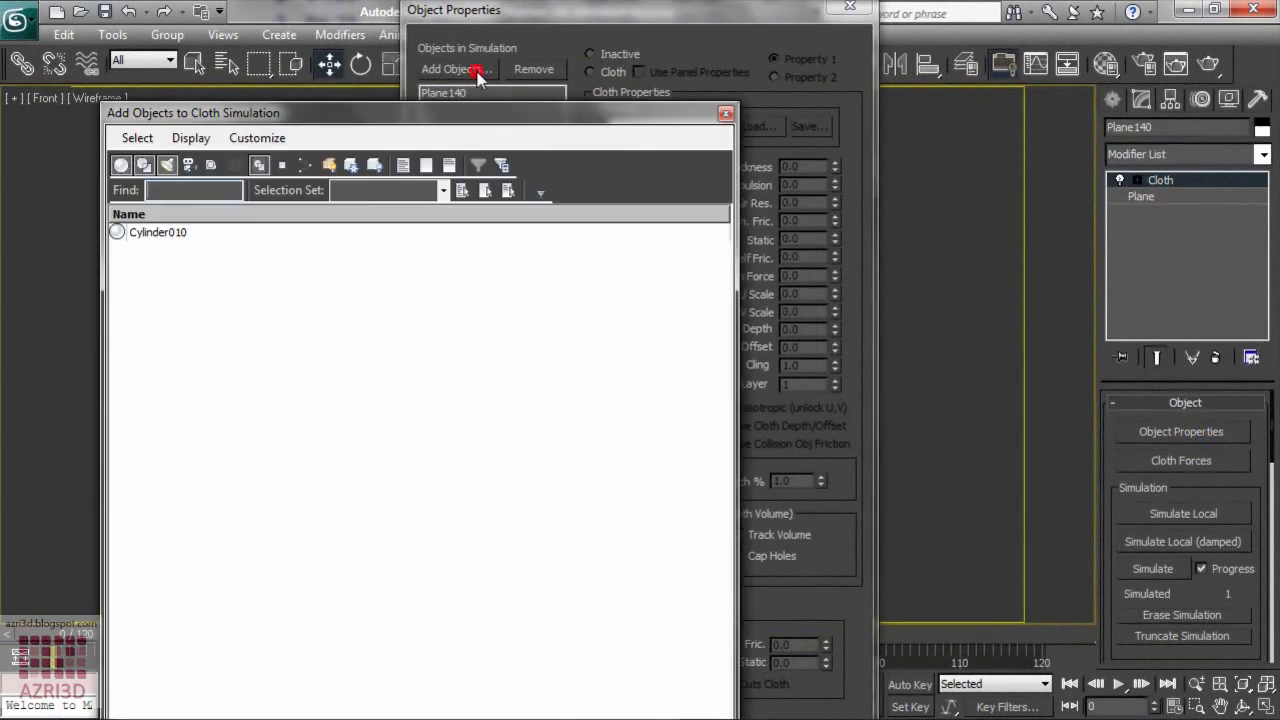
{"action": "left_click", "coordinate": [160, 233]}
{"action": "double_click", "coordinate": [160, 233]}
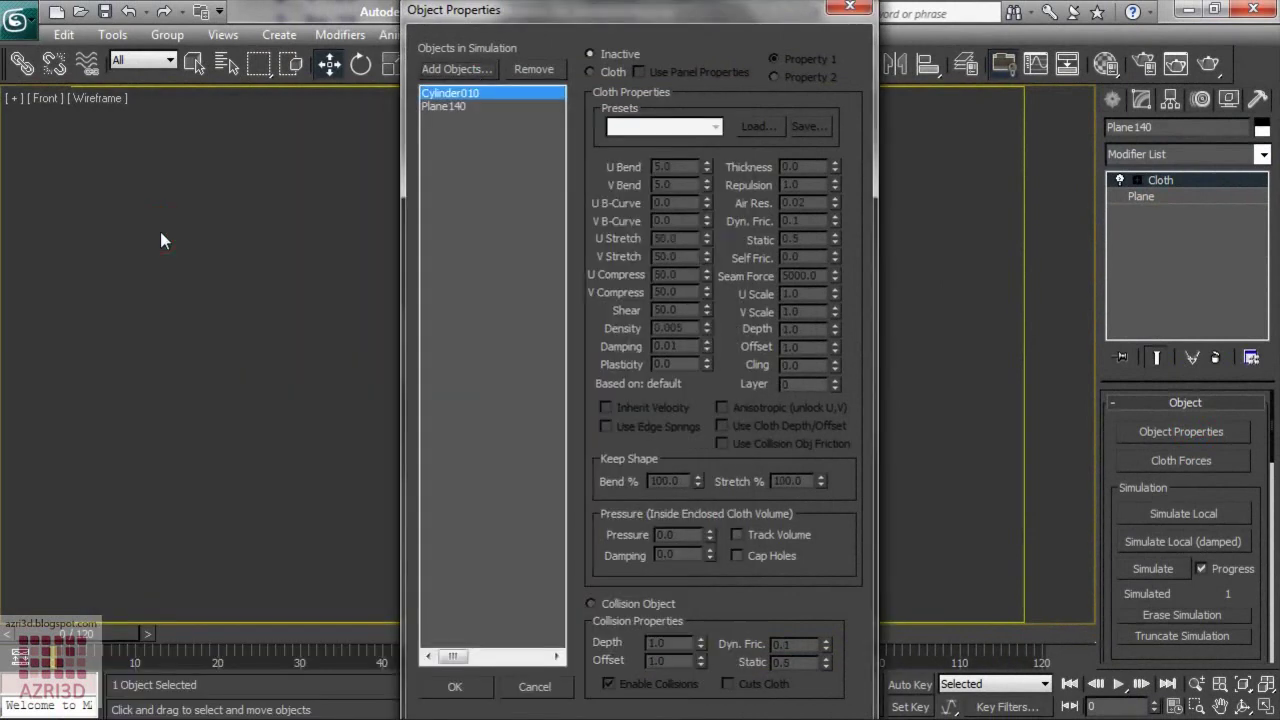
Make Plane140 a cloth with the Cotton preset and Cylinder010 a collision object in the simulation.
{"action": "left_click", "coordinate": [445, 106]}
{"action": "left_click", "coordinate": [591, 72]}
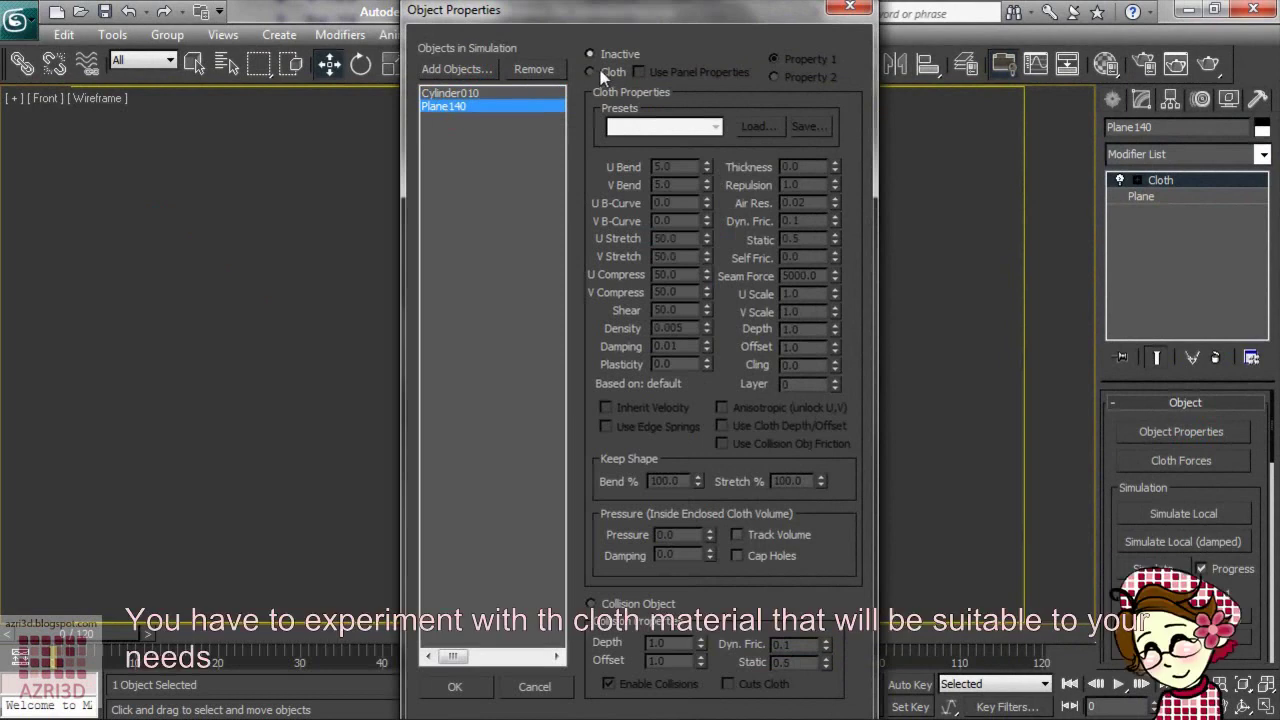
{"action": "left_click", "coordinate": [645, 128]}
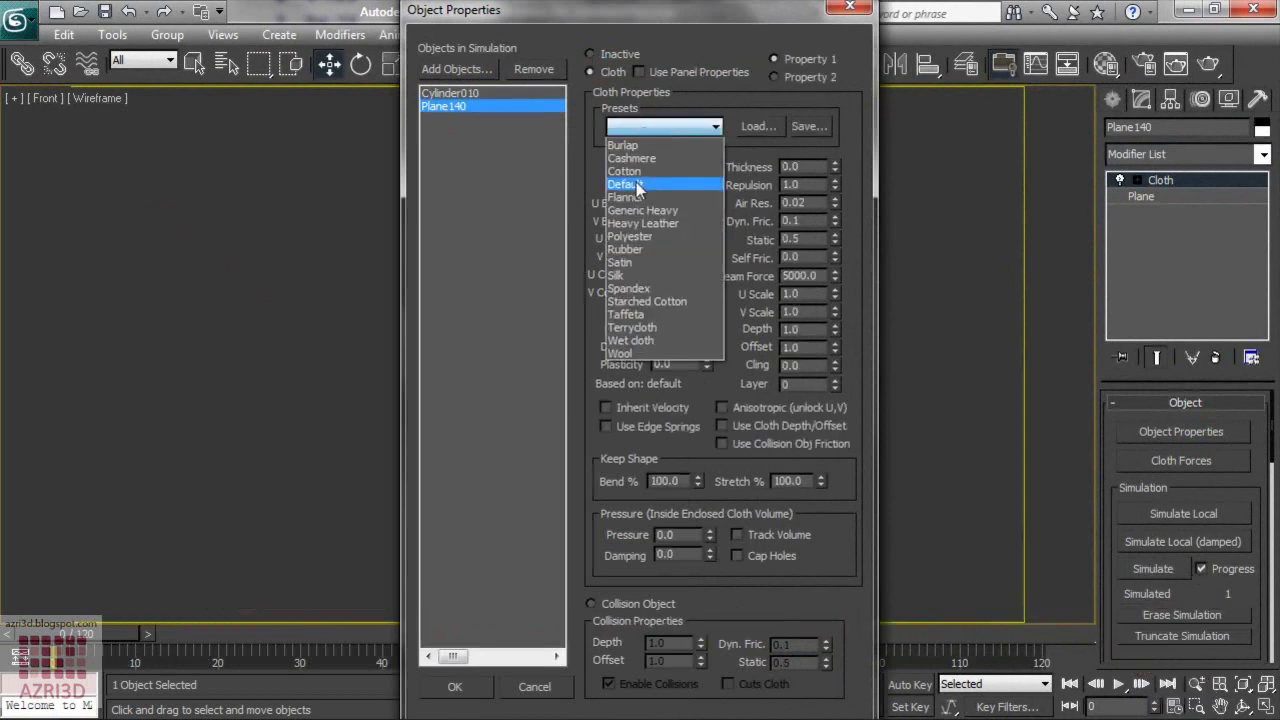
{"action": "left_click", "coordinate": [637, 176]}
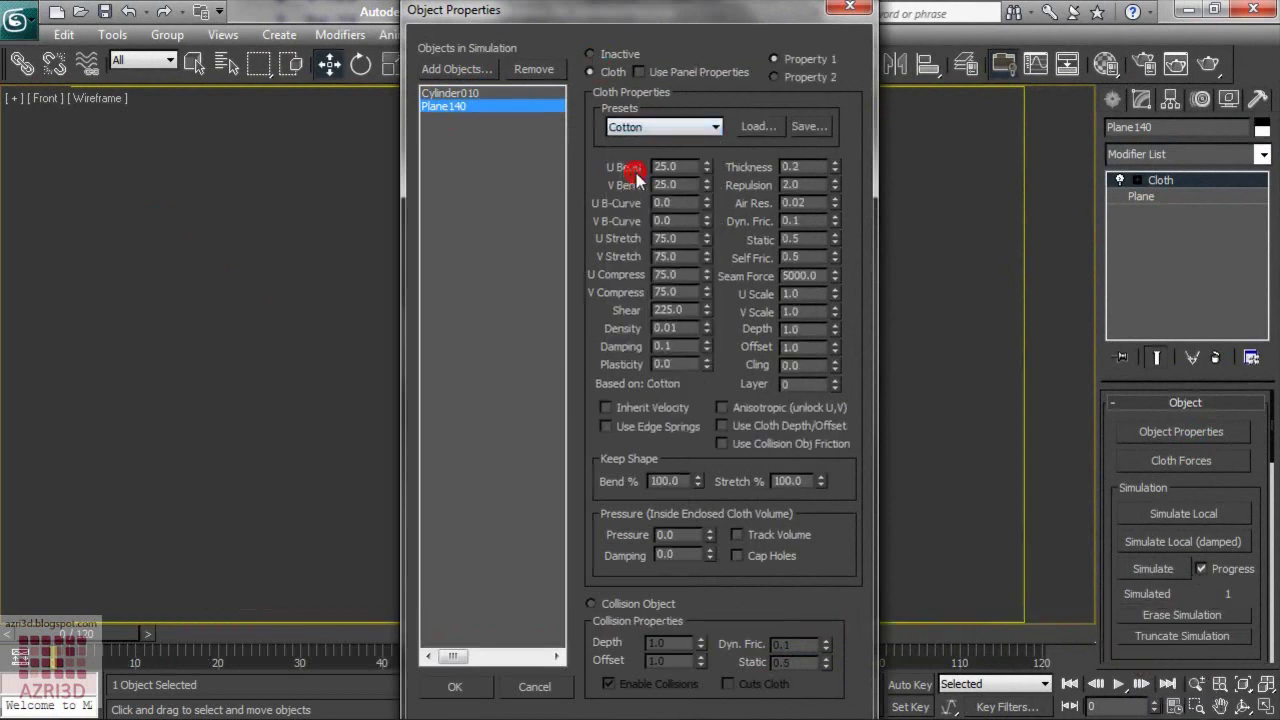
{"action": "left_click", "coordinate": [448, 92]}
{"action": "left_click", "coordinate": [622, 604]}
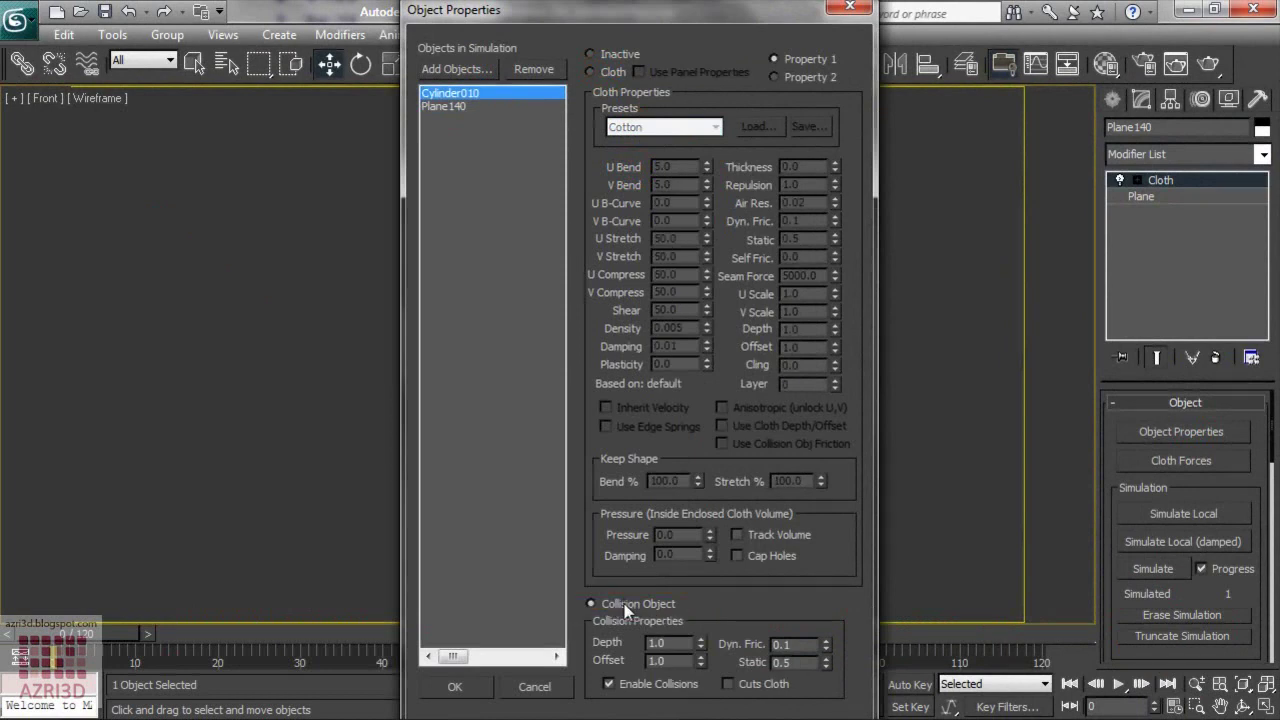
{"action": "left_click", "coordinate": [467, 688]}
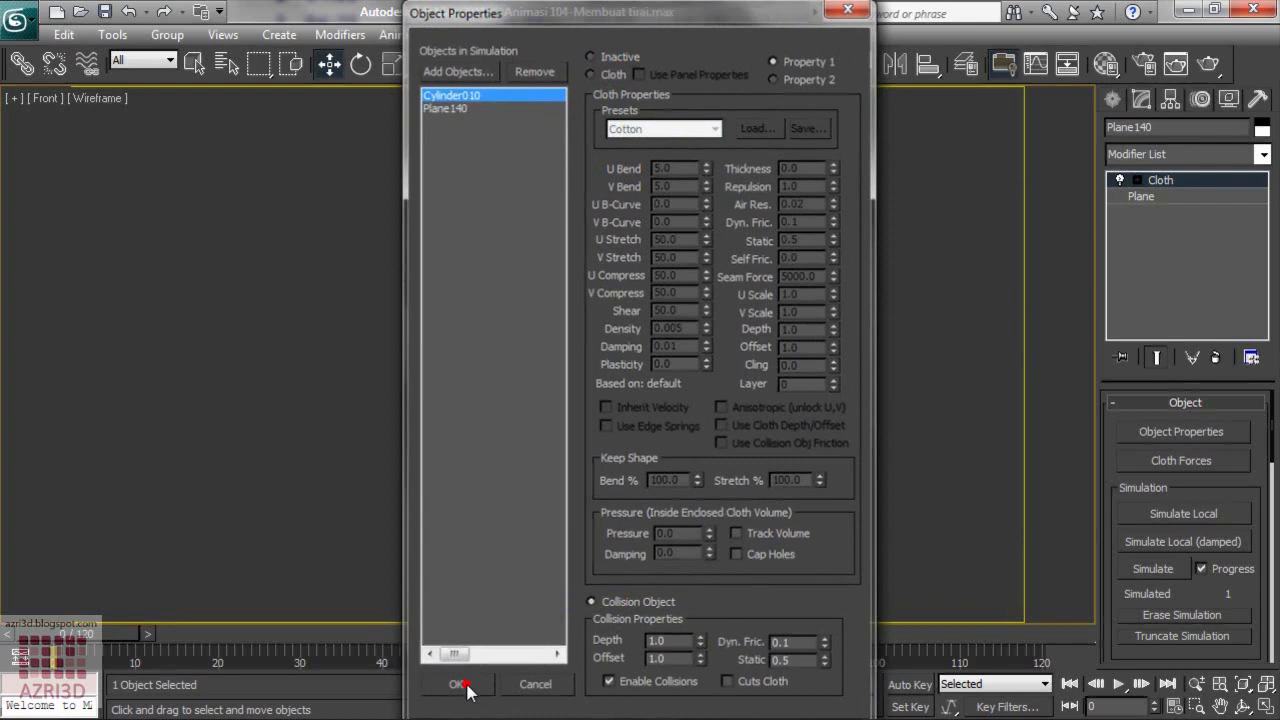
Enter the Group vertex level of the Cloth modifier on the curtain plane.
{"action": "left_click", "coordinate": [1137, 181]}
{"action": "left_click", "coordinate": [1166, 196]}
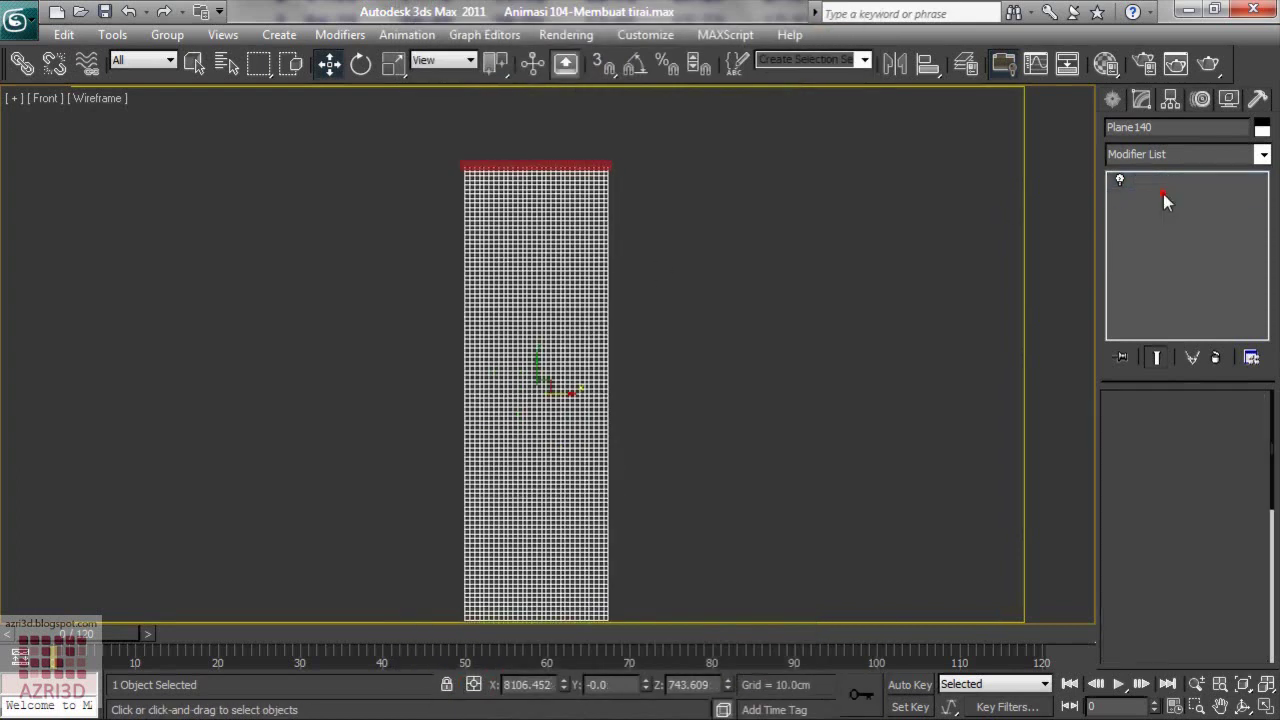
{"action": "left_click_drag", "start_coordinate": [422, 115], "coordinate": [709, 196]}
{"action": "key", "text": "z"}
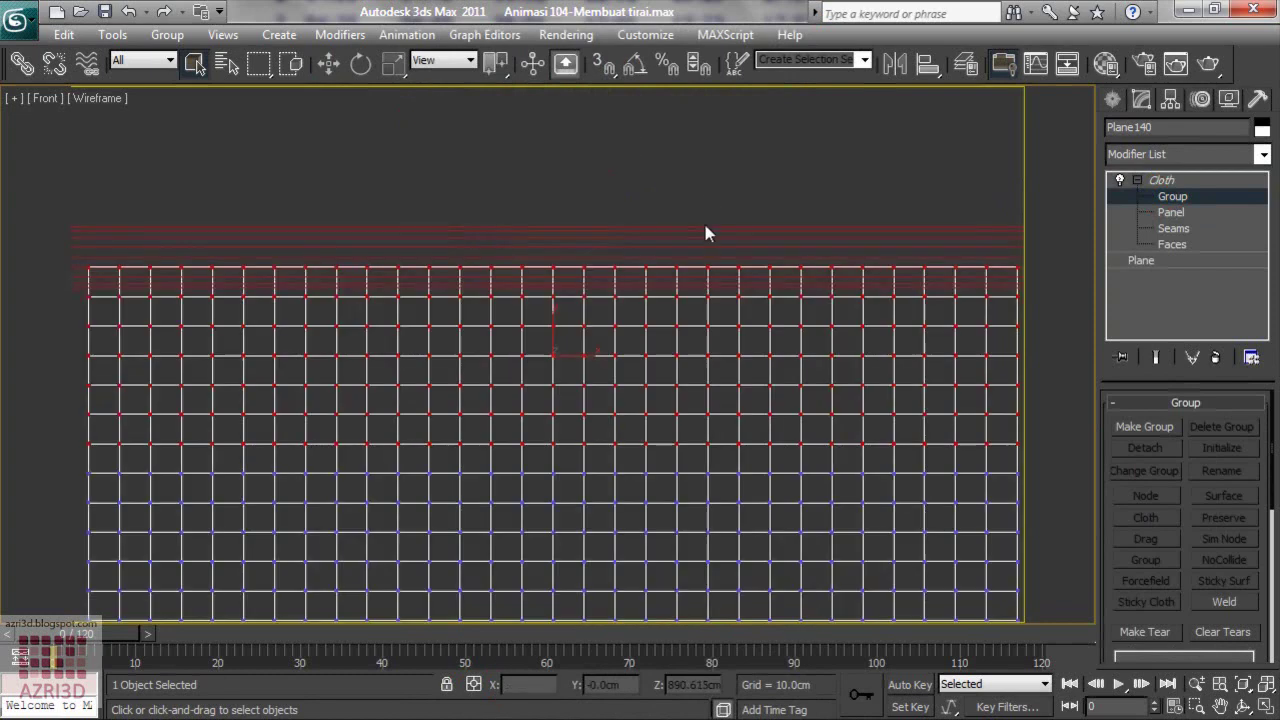
{"action": "scroll", "coordinate": [550, 340], "scroll_direction": "down", "scroll_amount": 1}
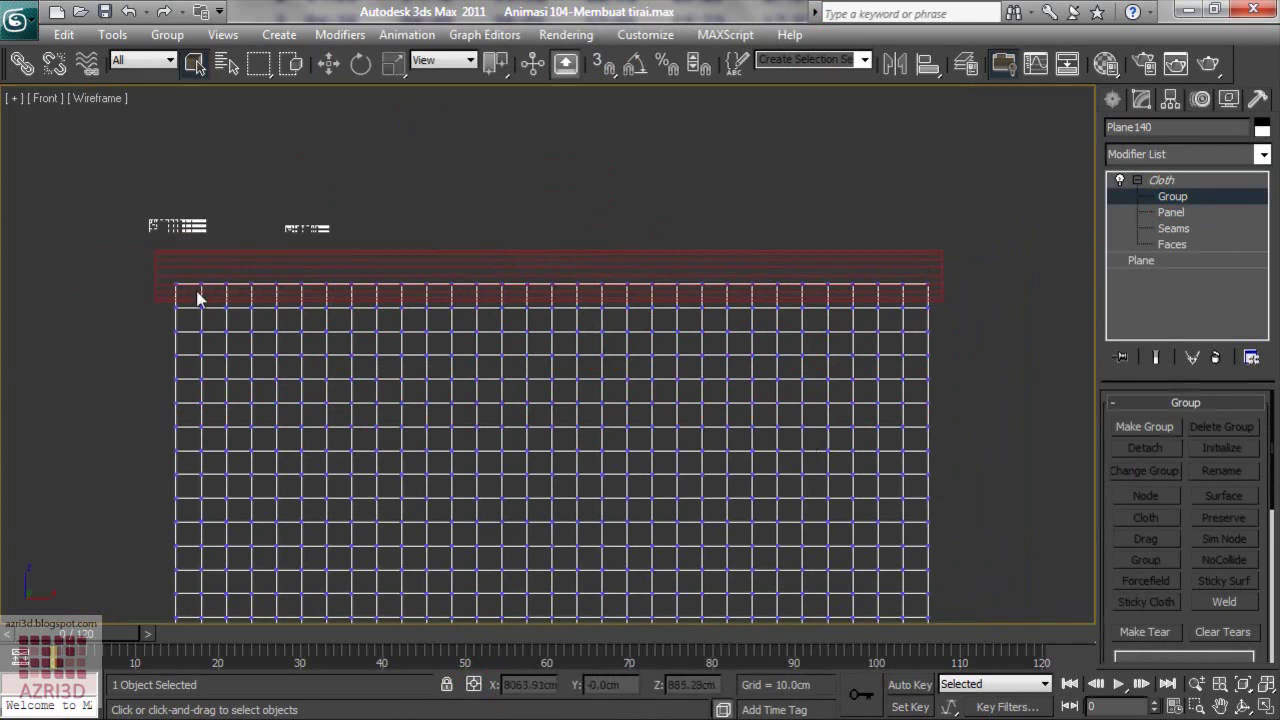
Select small clusters of vertices in the curtain's top two rows, at both ends and at intervals between them.
{"action": "left_click_drag", "start_coordinate": [150, 222], "coordinate": [208, 318]}
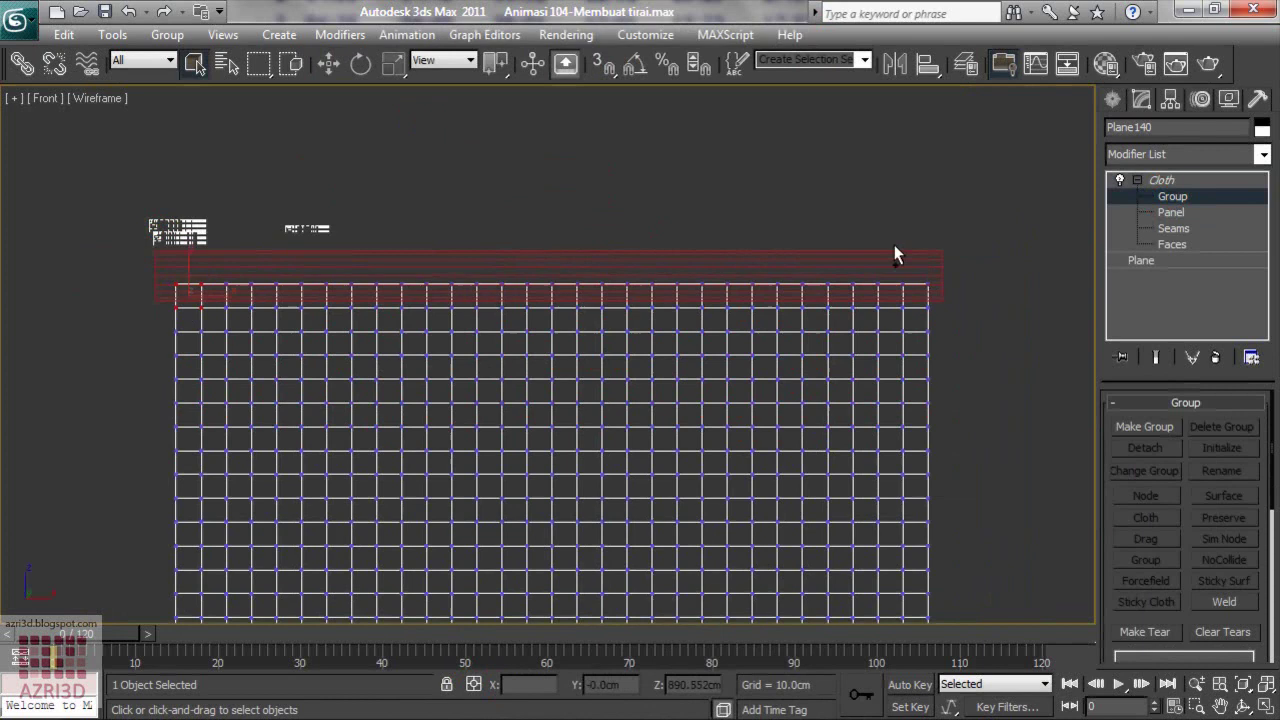
{"action": "left_click_drag", "start_coordinate": [894, 251], "coordinate": [936, 310], "text": "ctrl"}
{"action": "left_click_drag", "start_coordinate": [520, 250], "coordinate": [566, 304], "text": "ctrl"}
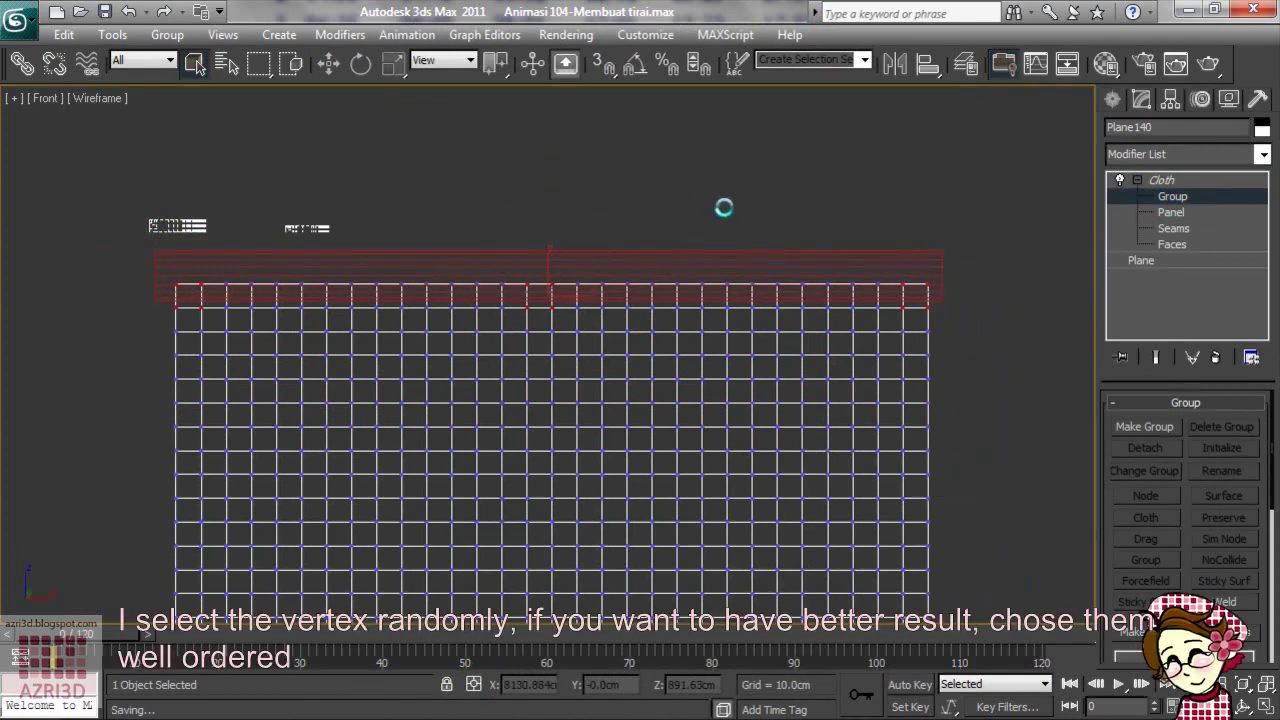
{"action": "left_click_drag", "start_coordinate": [786, 226], "coordinate": [814, 320], "text": "ctrl"}
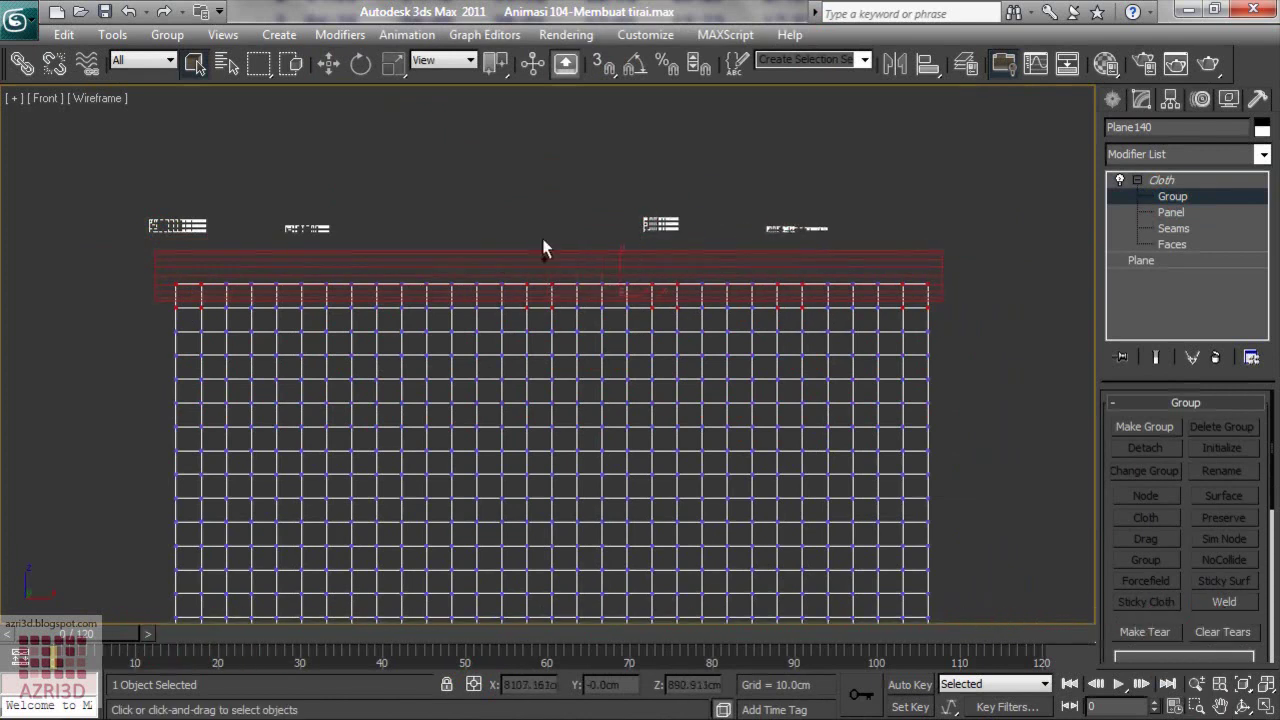
{"action": "left_click_drag", "start_coordinate": [418, 238], "coordinate": [455, 320], "text": "ctrl"}
{"action": "left_click_drag", "start_coordinate": [294, 238], "coordinate": [334, 316], "text": "ctrl"}
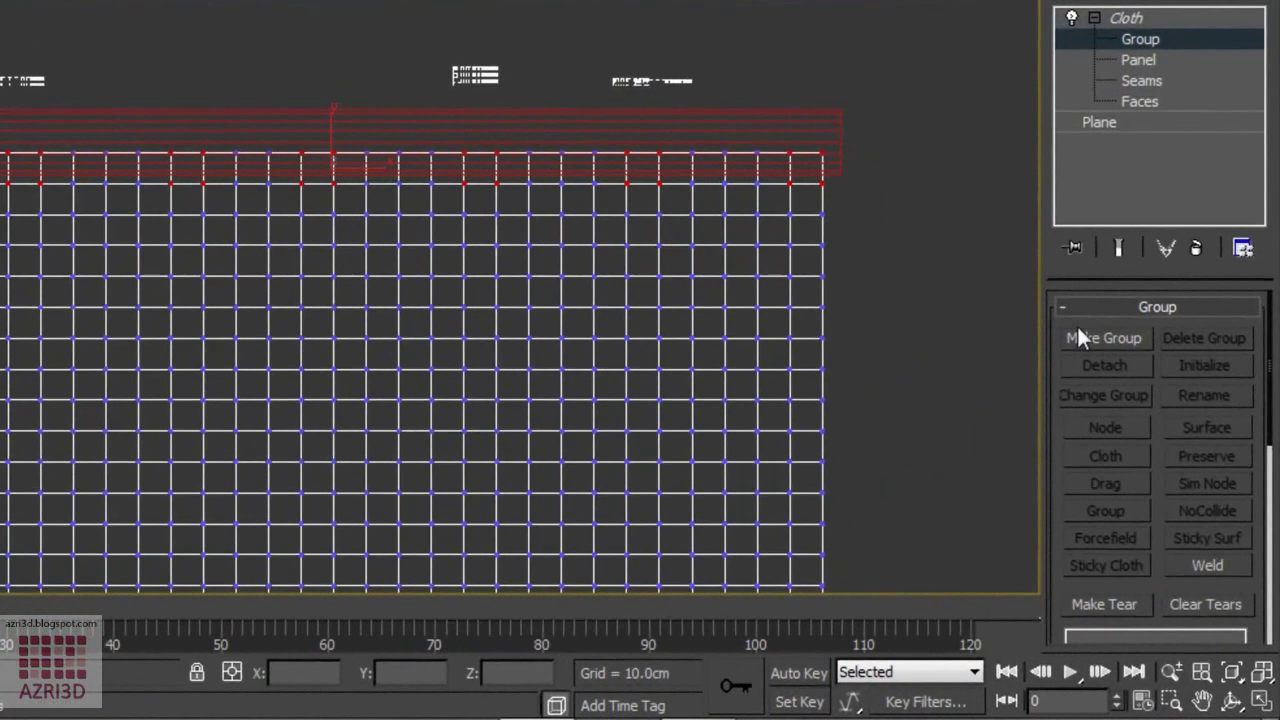
Make the selected vertices into Group001, constrain the group to the surface of Cylinder010, and return to the Cloth object level.
{"action": "left_click", "coordinate": [1103, 387]}
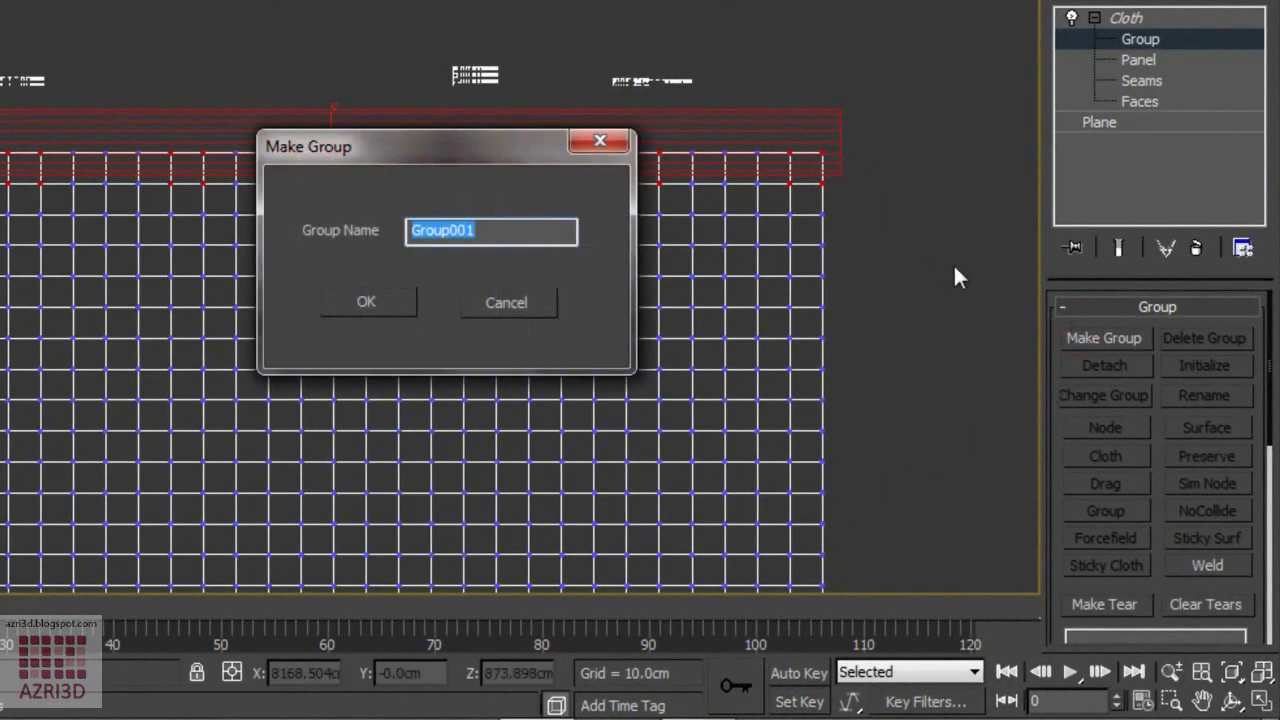
{"action": "left_click", "coordinate": [362, 304]}
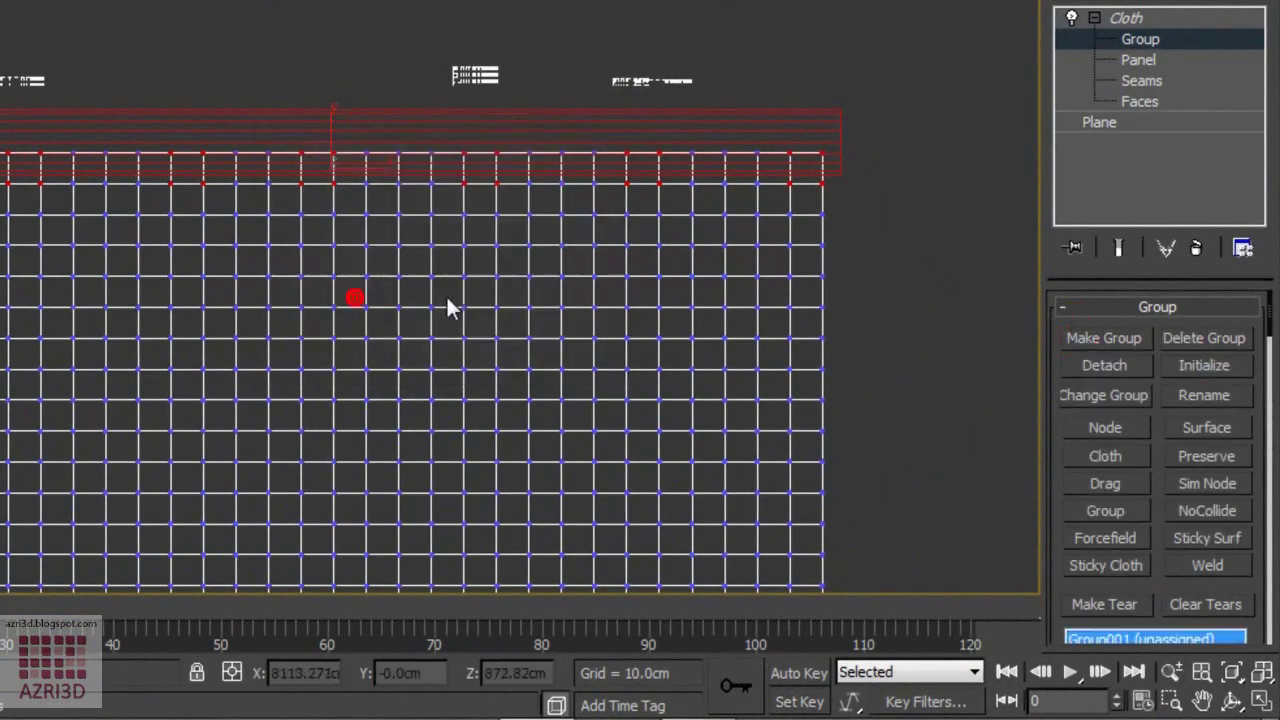
{"action": "left_click", "coordinate": [1232, 430]}
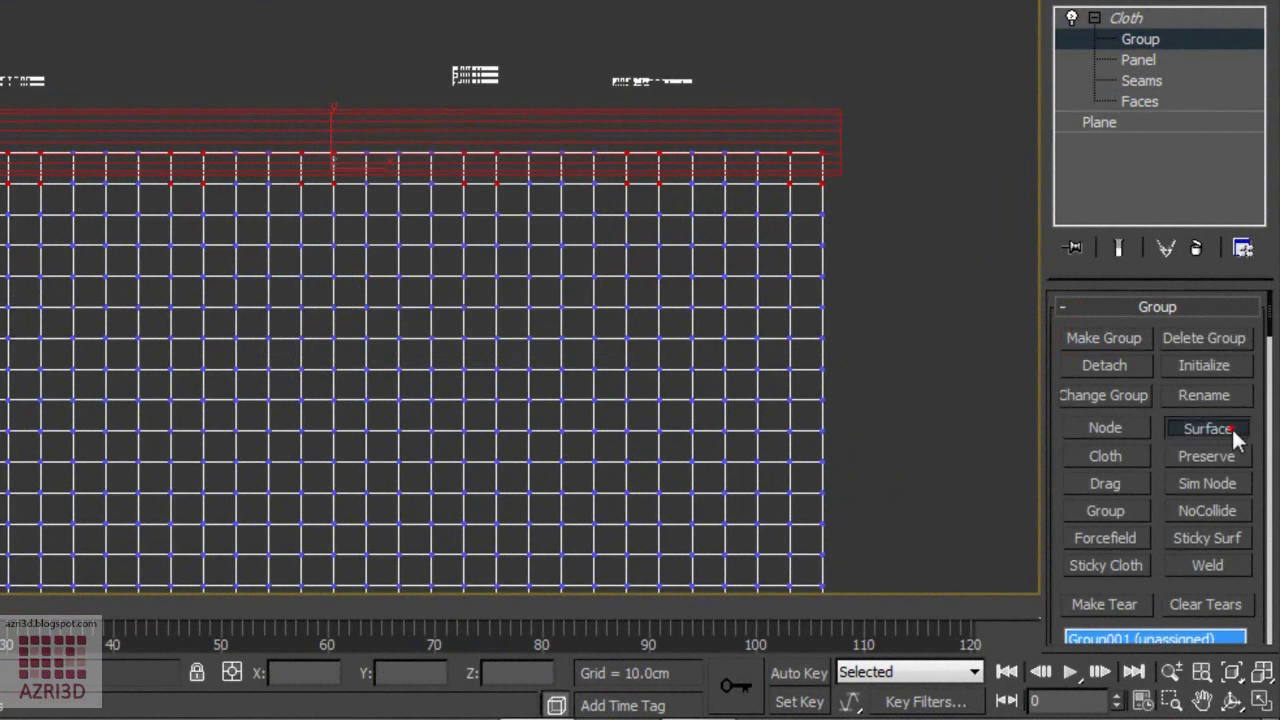
{"action": "scroll", "coordinate": [1260, 466], "scroll_direction": "down", "scroll_amount": 3}
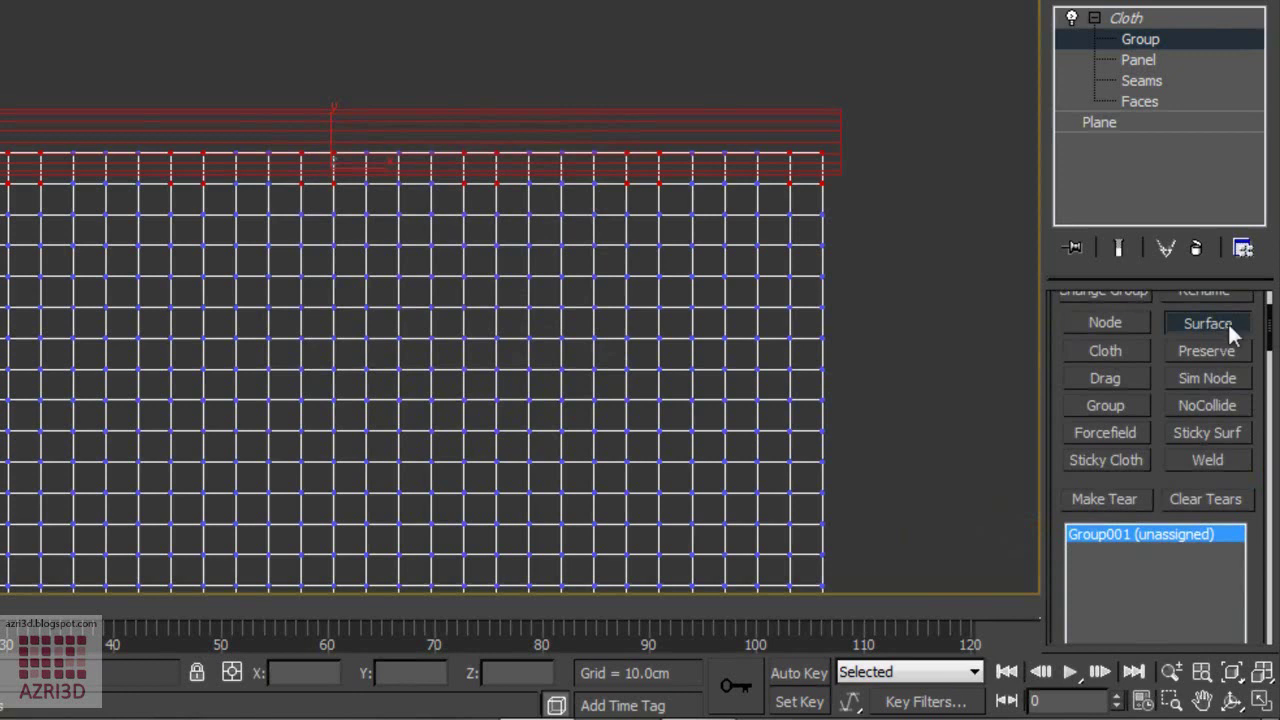
{"action": "left_click", "coordinate": [826, 131]}
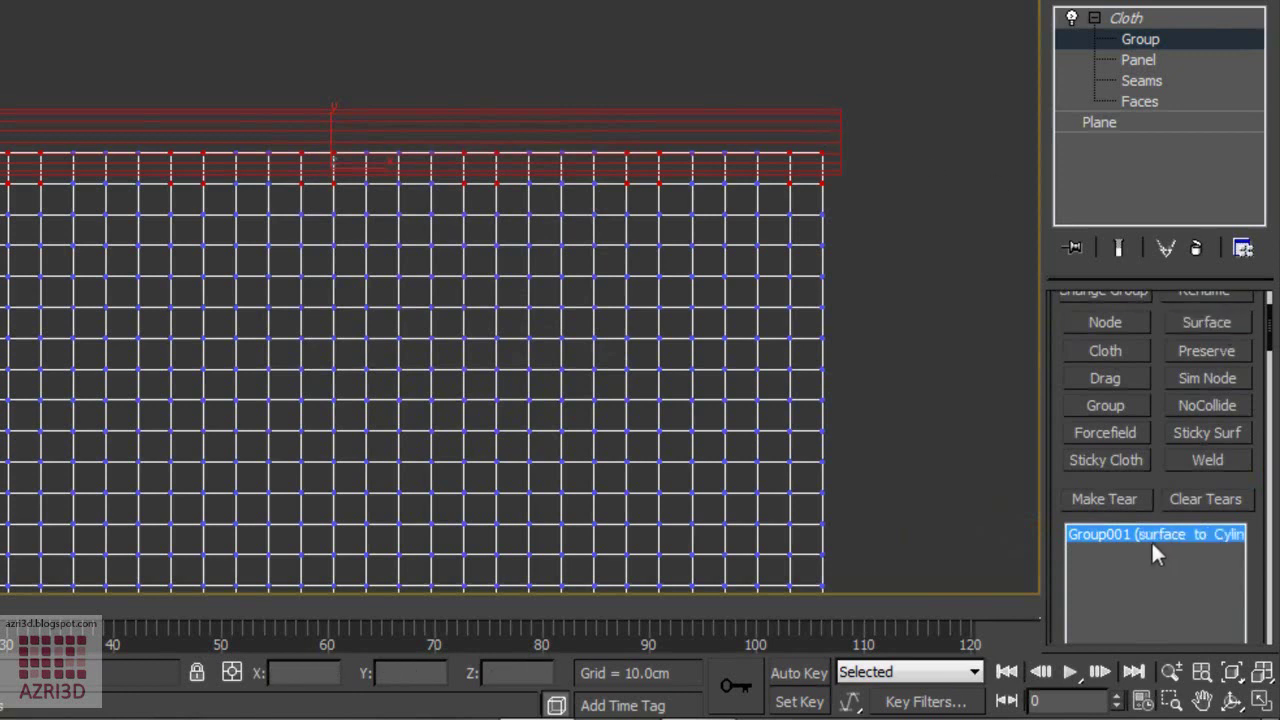
{"action": "left_click", "coordinate": [940, 366]}
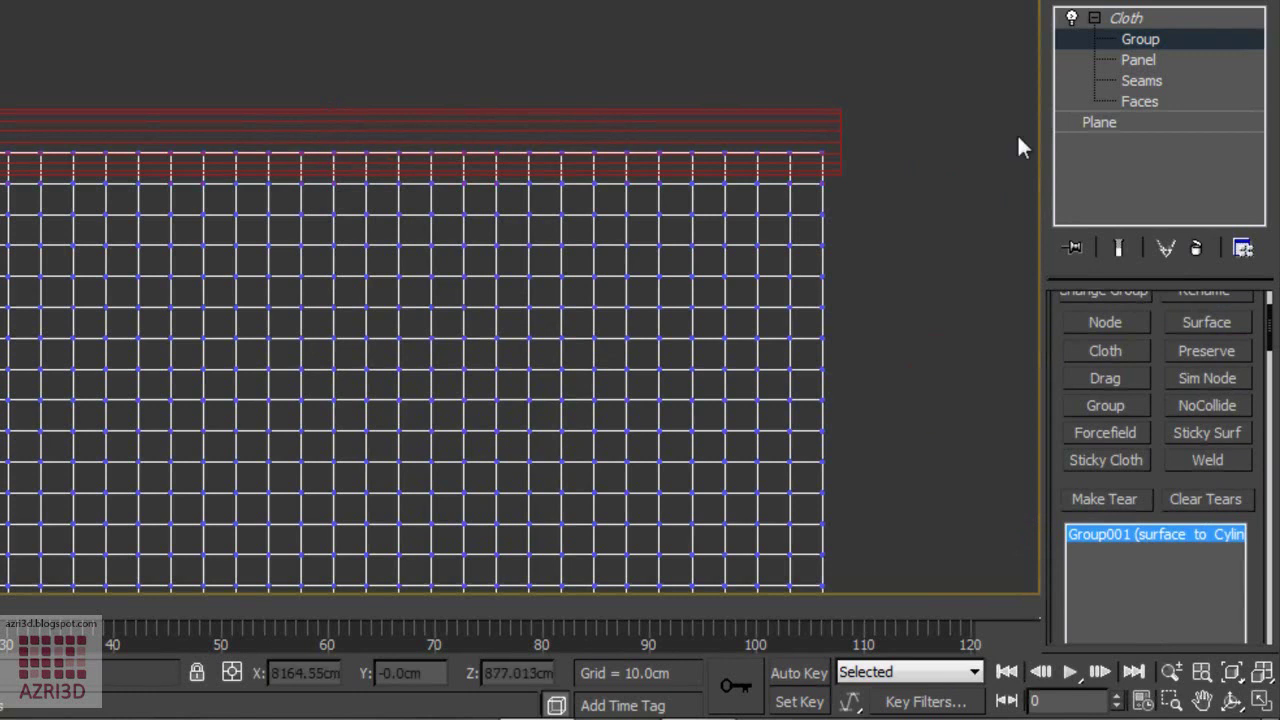
{"action": "left_click", "coordinate": [1140, 19]}
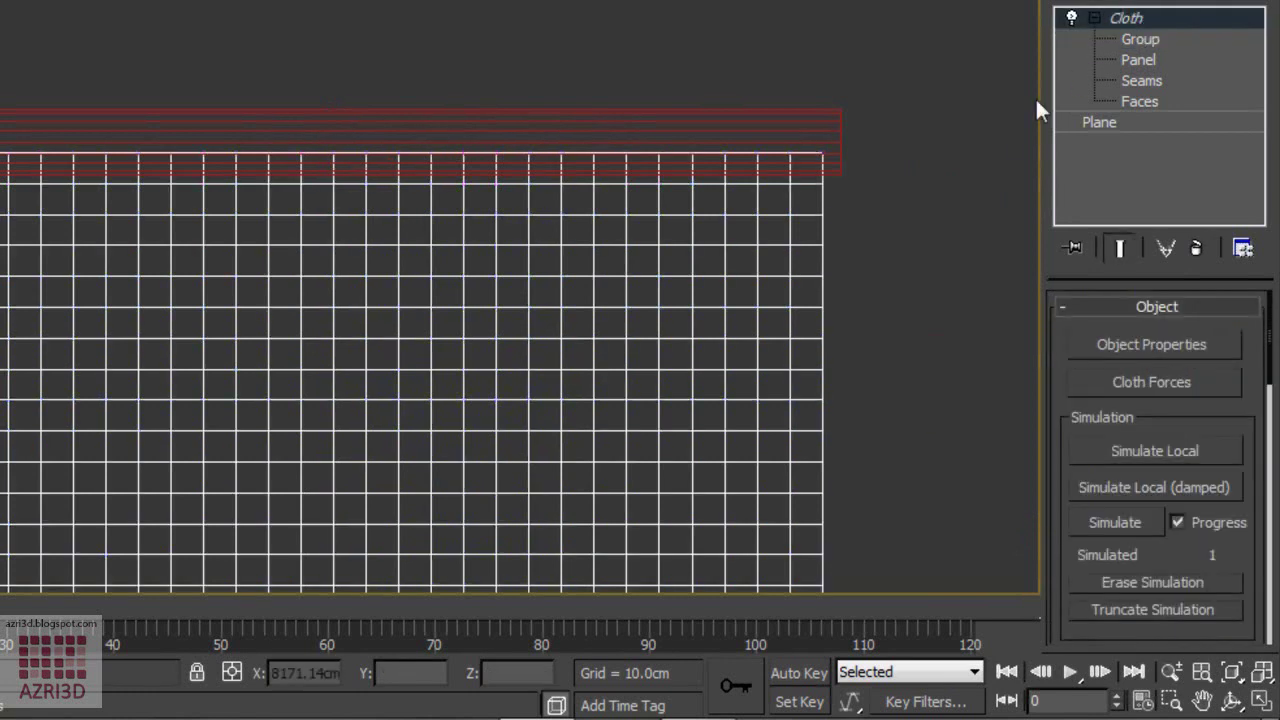
Enable End Frame in the curtain's cloth simulation parameters and set it to 25.
{"action": "left_click", "coordinate": [925, 123]}
{"action": "scroll", "coordinate": [660, 277], "scroll_direction": "down", "scroll_amount": 5}
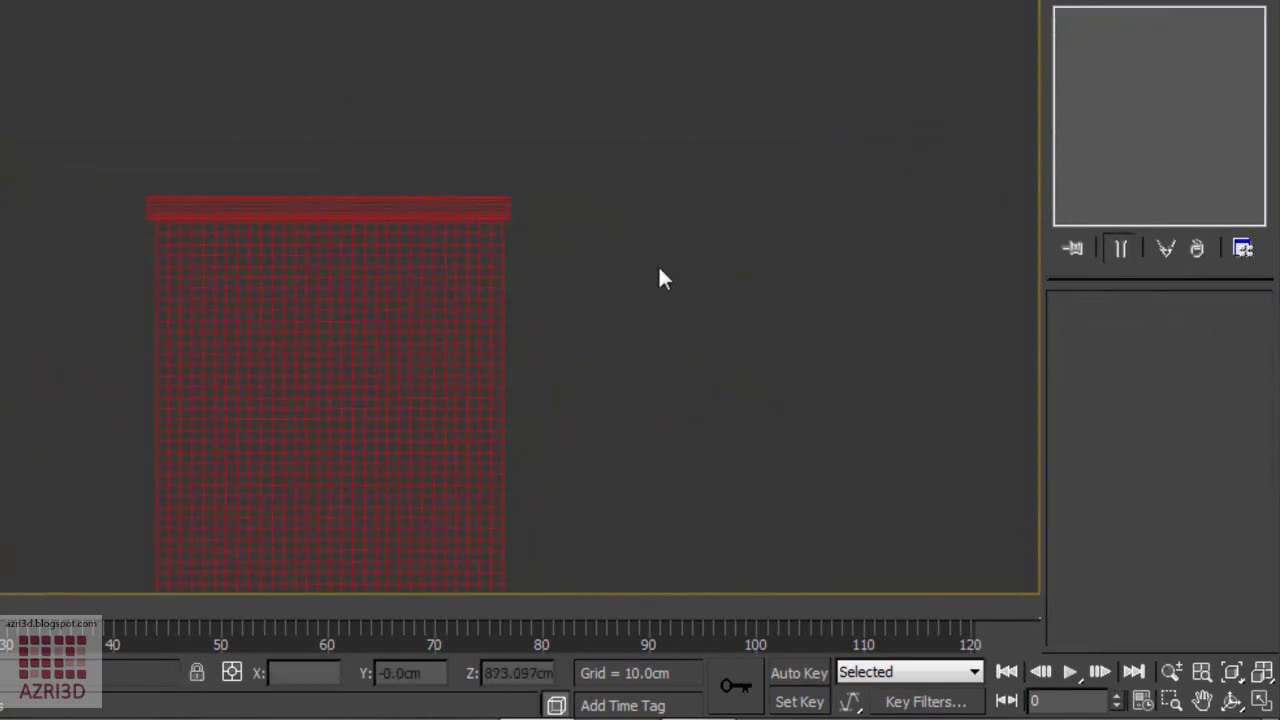
{"action": "left_click", "coordinate": [465, 321]}
{"action": "scroll", "coordinate": [497, 323], "scroll_direction": "down", "scroll_amount": 3}
{"action": "scroll", "coordinate": [1090, 435], "scroll_direction": "down", "scroll_amount": 5}
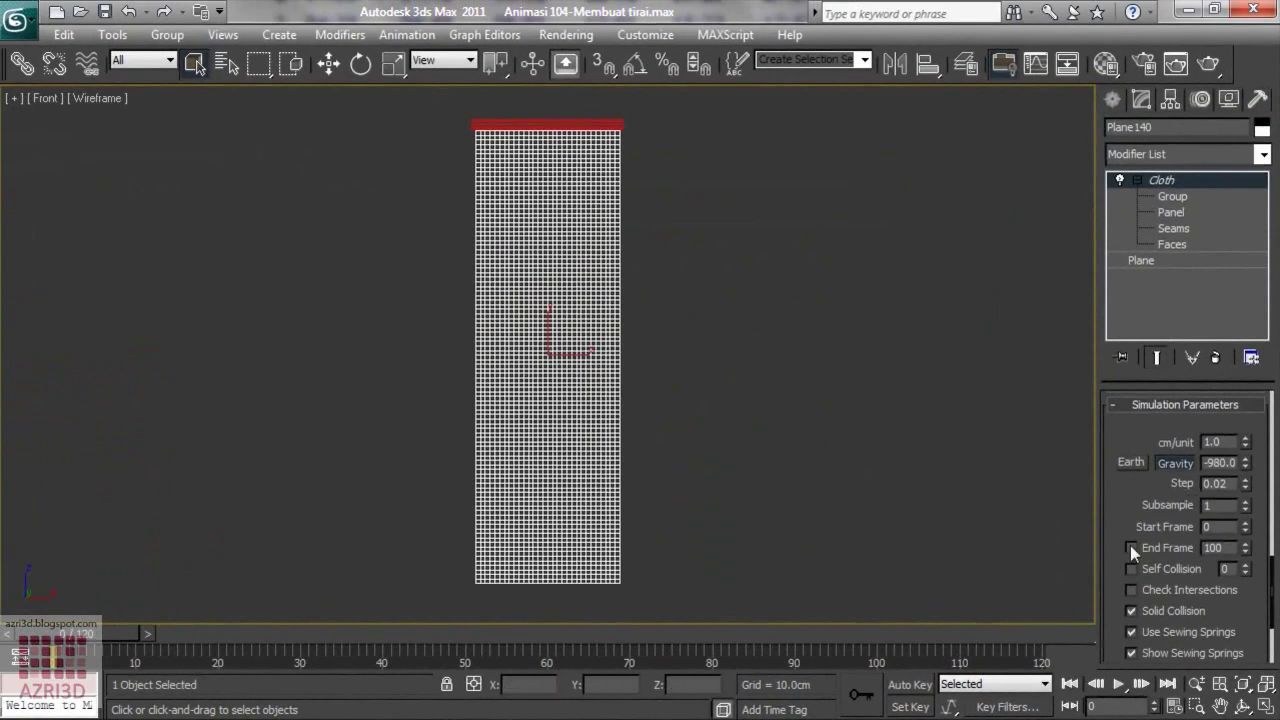
{"action": "left_click_drag", "start_coordinate": [93, 641], "coordinate": [20, 632]}
{"action": "left_click", "coordinate": [1144, 549]}
{"action": "left_click", "coordinate": [565, 124]}
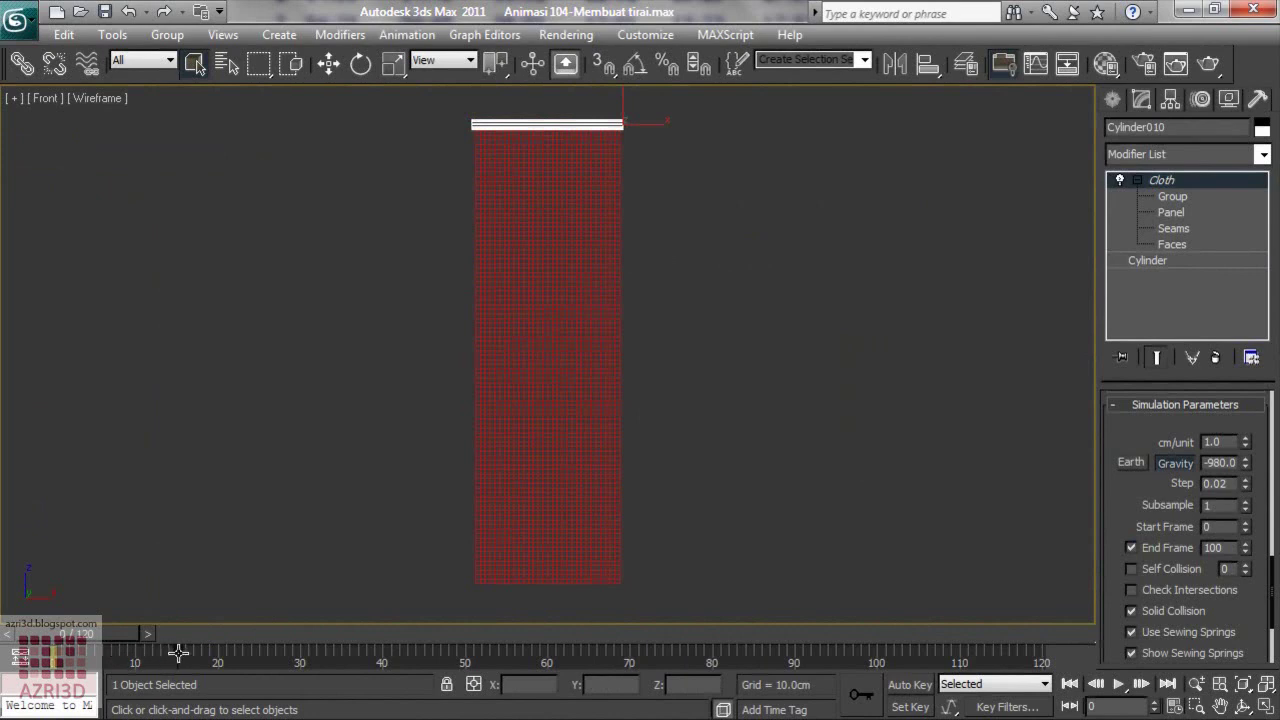
{"action": "double_click", "coordinate": [1218, 547]}
{"action": "type", "text": "25"}
{"action": "key", "text": "Return"}
{"action": "left_click", "coordinate": [1228, 405]}
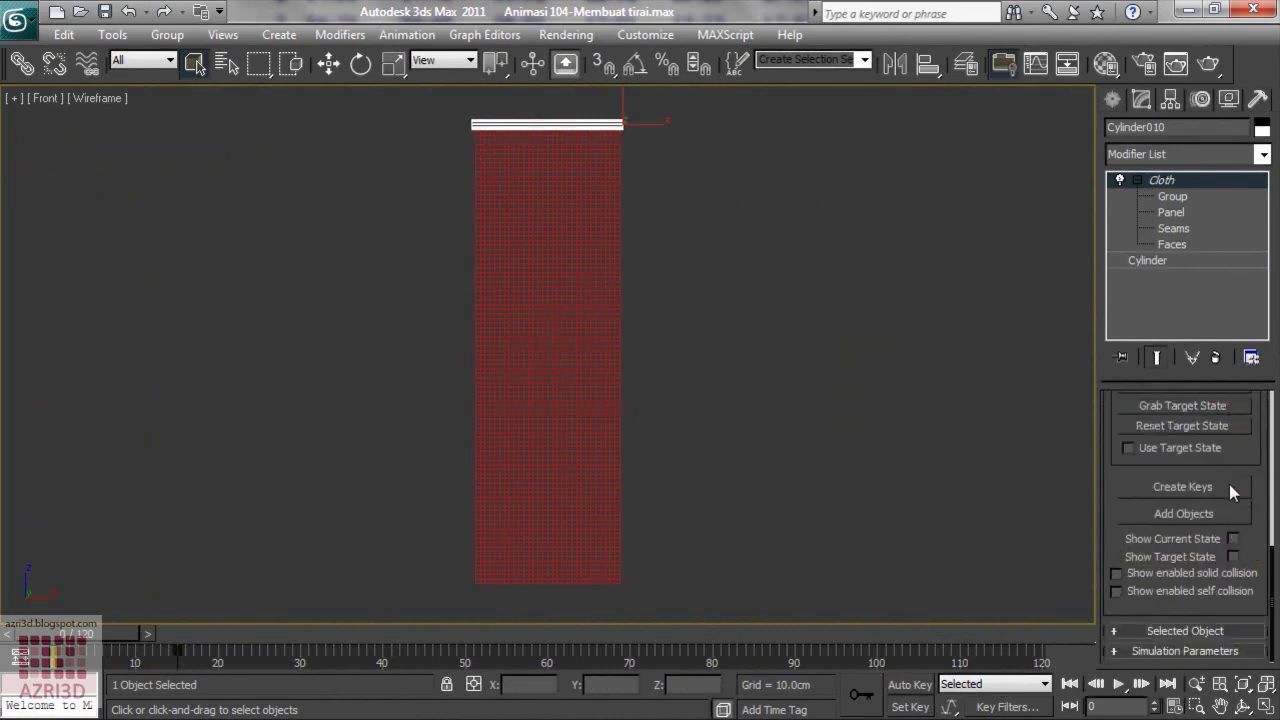
Run the cloth simulation for Plane140 with the viewport in Smooth + Highlights shading.
{"action": "scroll", "coordinate": [1229, 484], "scroll_direction": "up", "scroll_amount": 5}
{"action": "left_click", "coordinate": [576, 318]}
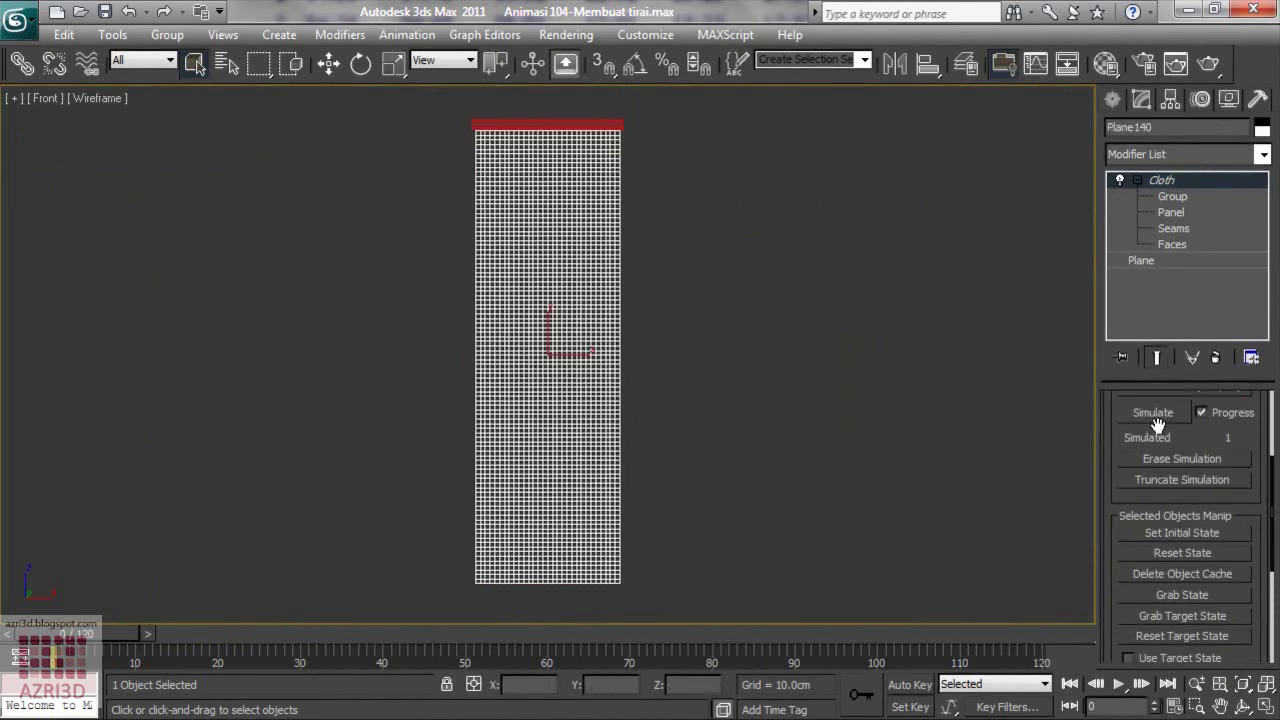
{"action": "key", "text": "F3"}
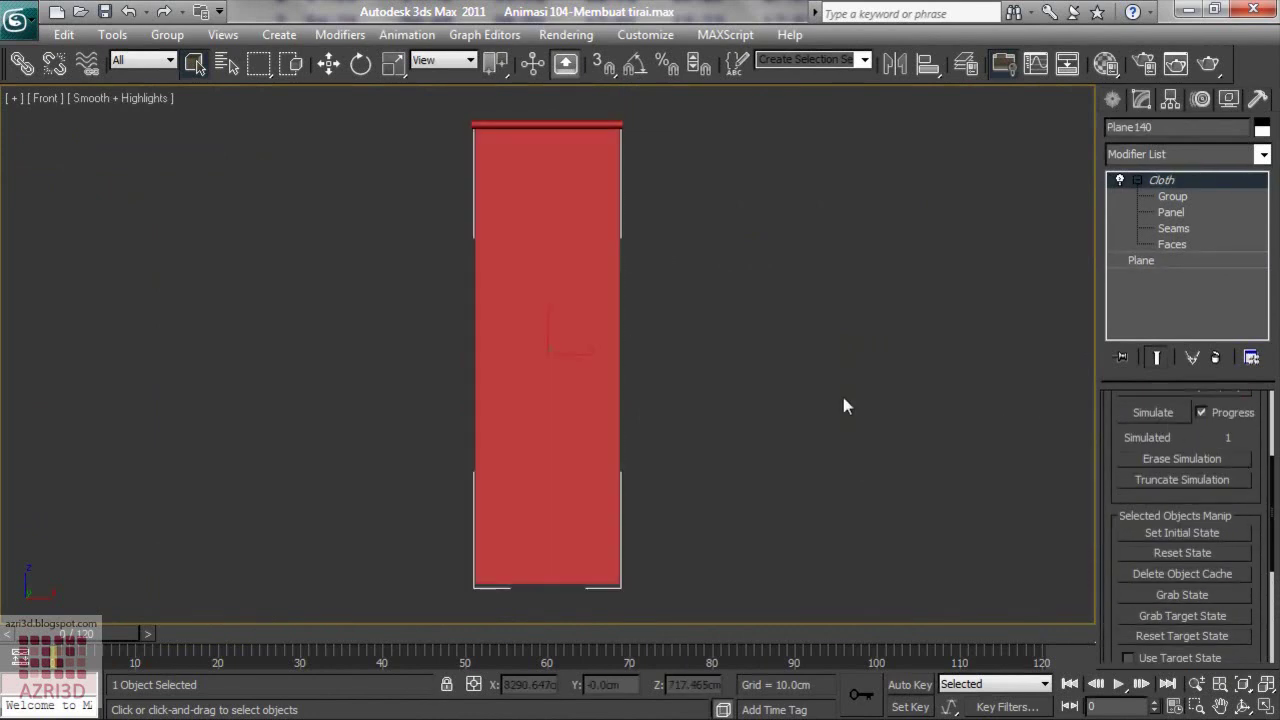
{"action": "left_click", "coordinate": [1153, 413]}
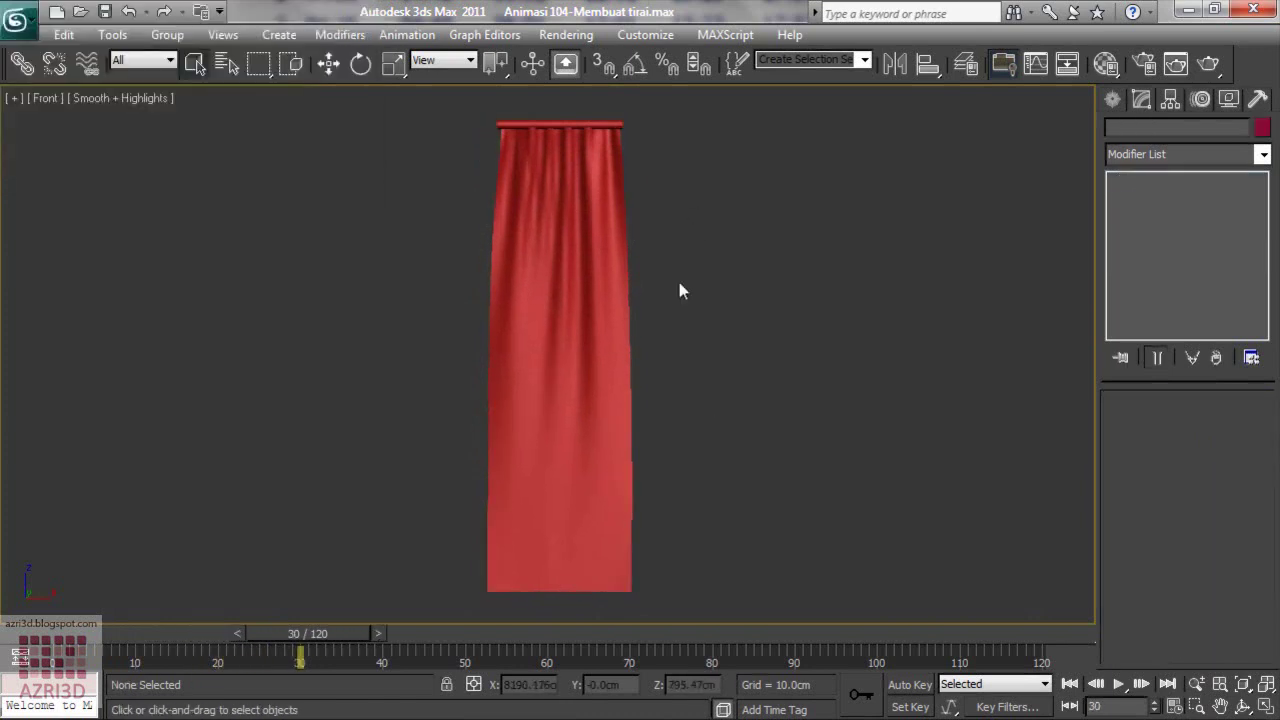
Convert the gathered curtain and its rod to editable meshes at frame 30.
{"action": "left_click", "coordinate": [572, 198]}
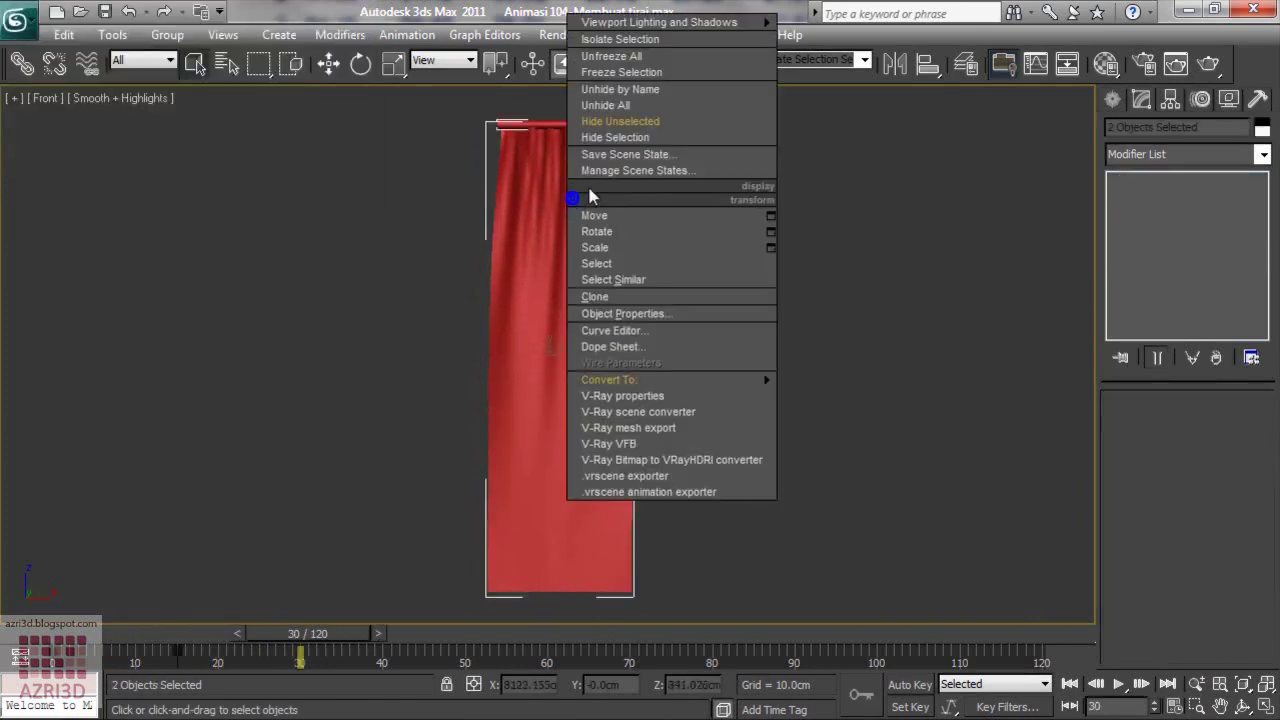
{"action": "mouse_move", "coordinate": [671, 383]}
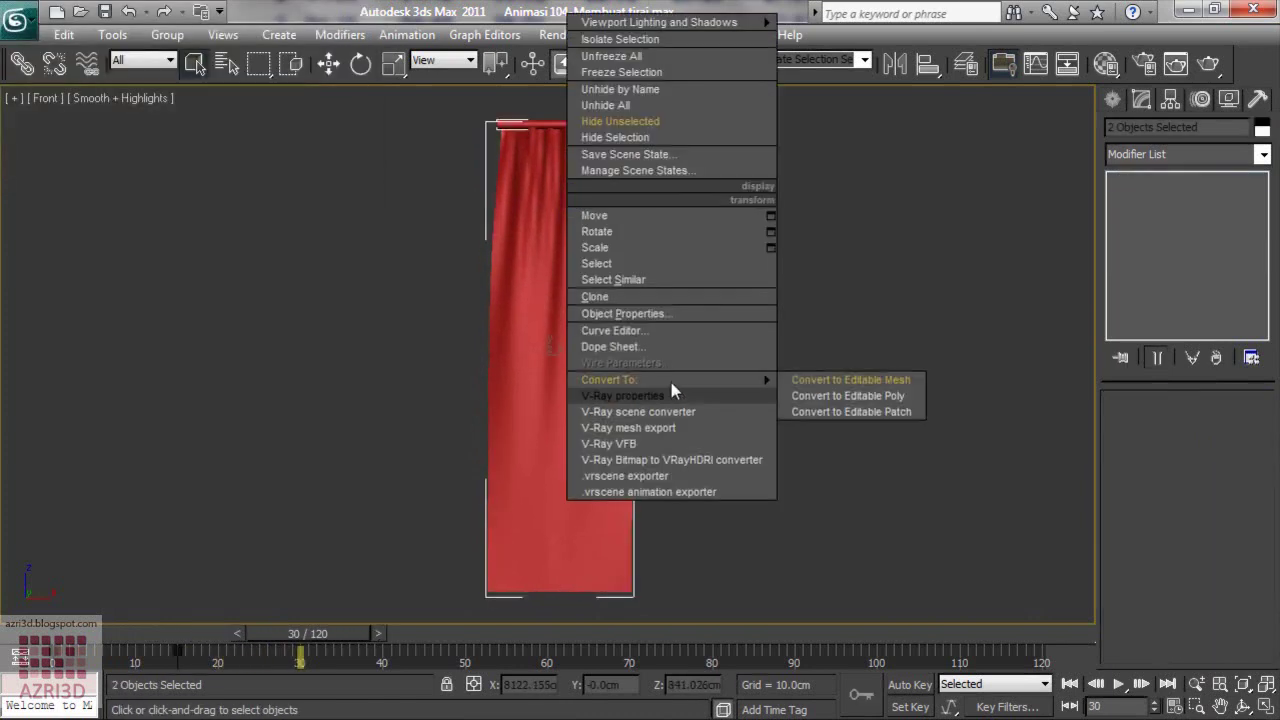
{"action": "left_click", "coordinate": [838, 378]}
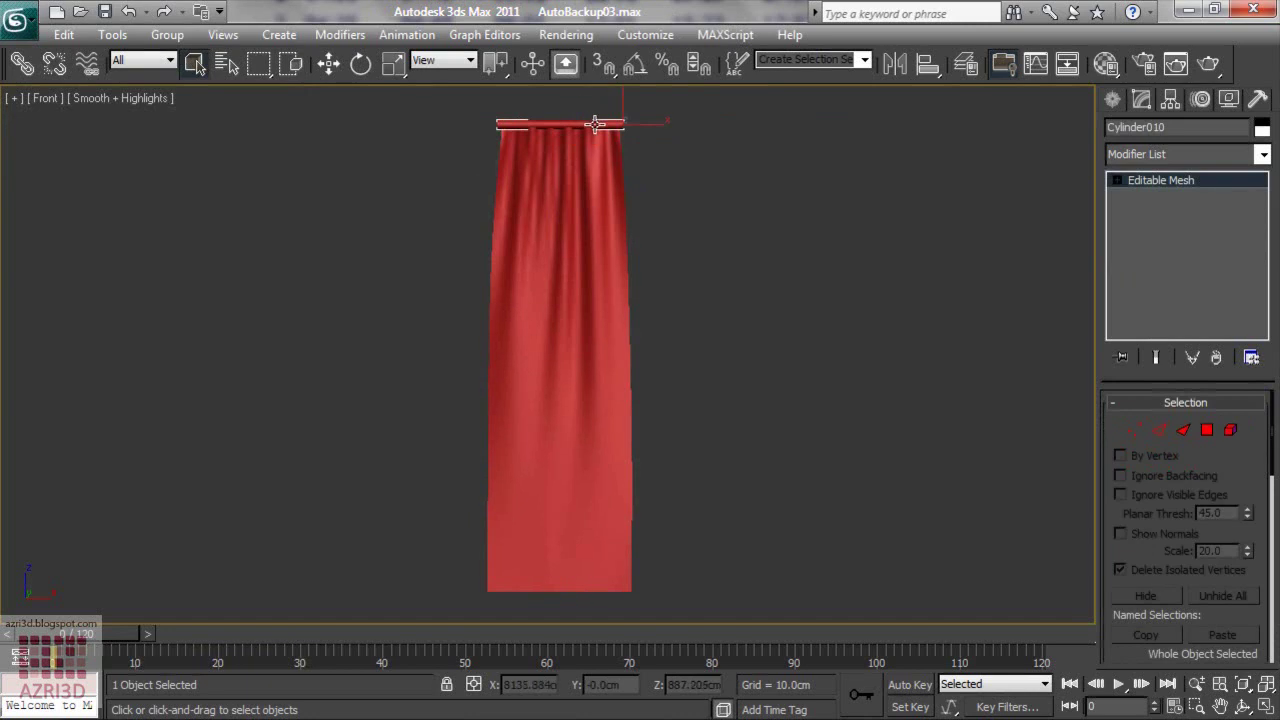
Animate the rod's left-end vertices with Auto Key to X of about 8120.29 cm at frame 20, and return to frame 0 with Auto Key off.
{"action": "left_click", "coordinate": [910, 685]}
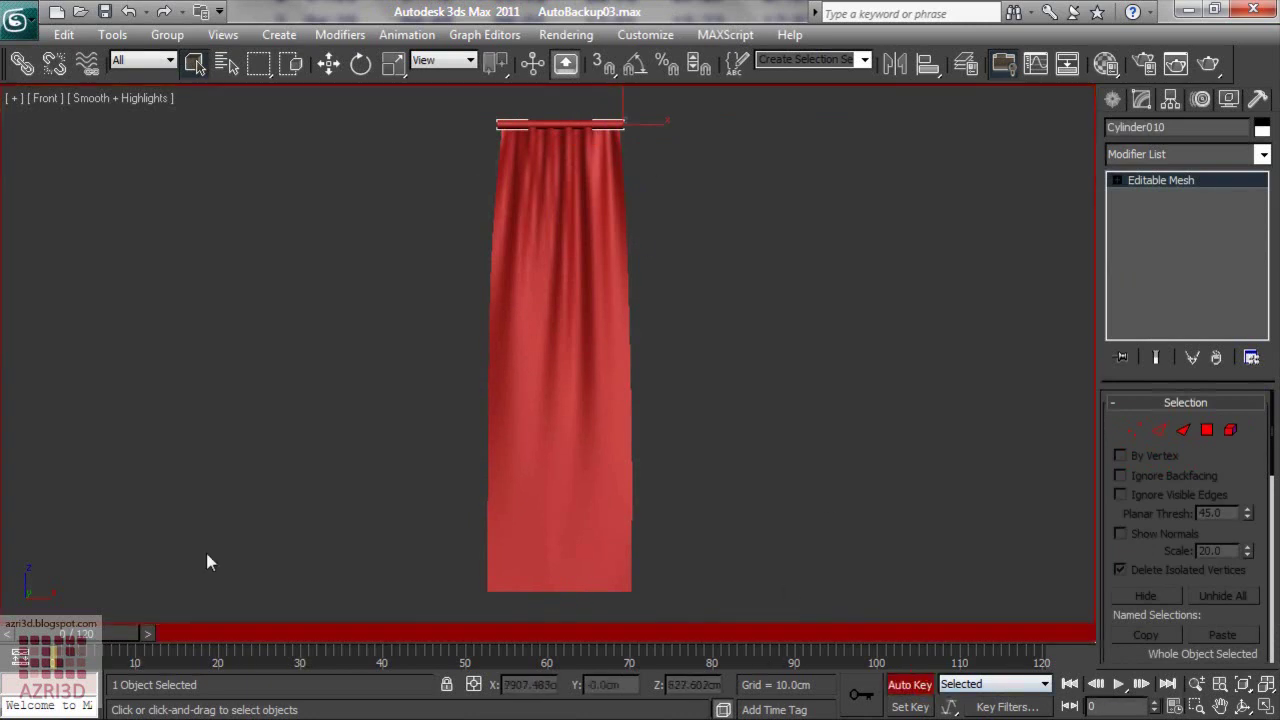
{"action": "left_click_drag", "start_coordinate": [89, 634], "coordinate": [249, 641]}
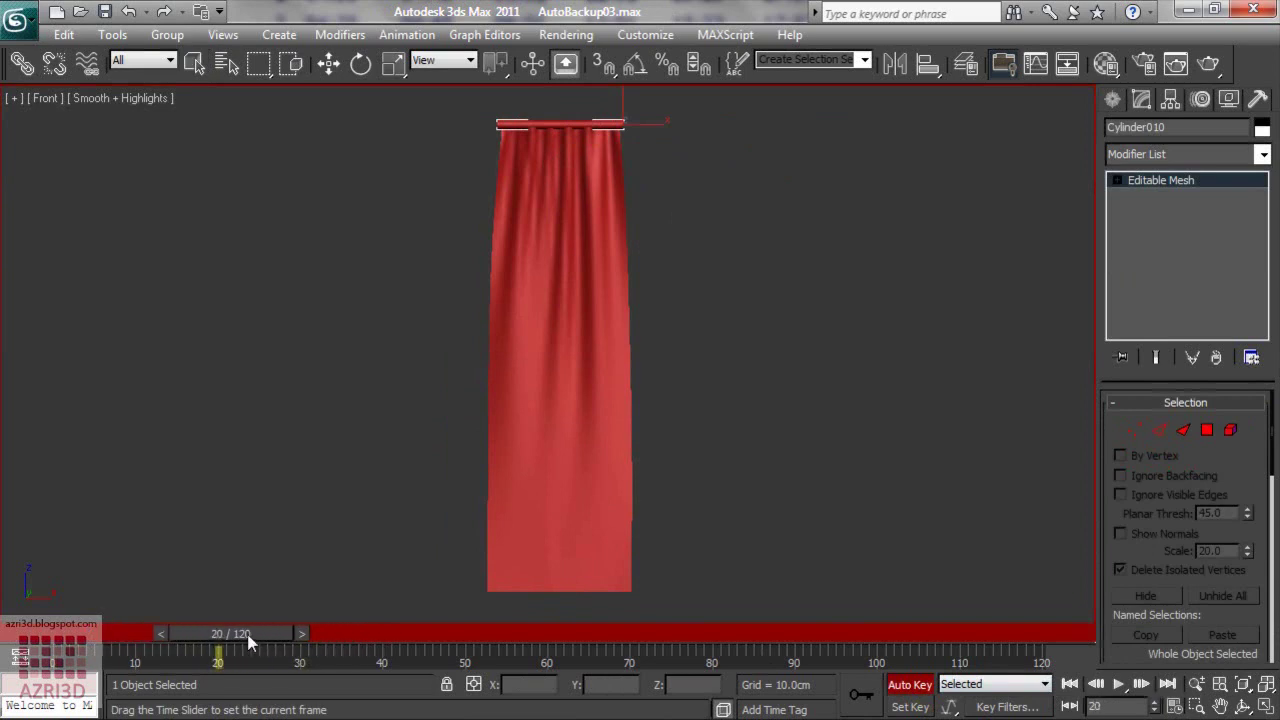
{"action": "left_click", "coordinate": [1116, 181]}
{"action": "left_click", "coordinate": [1152, 196]}
{"action": "left_click_drag", "start_coordinate": [534, 134], "coordinate": [466, 92]}
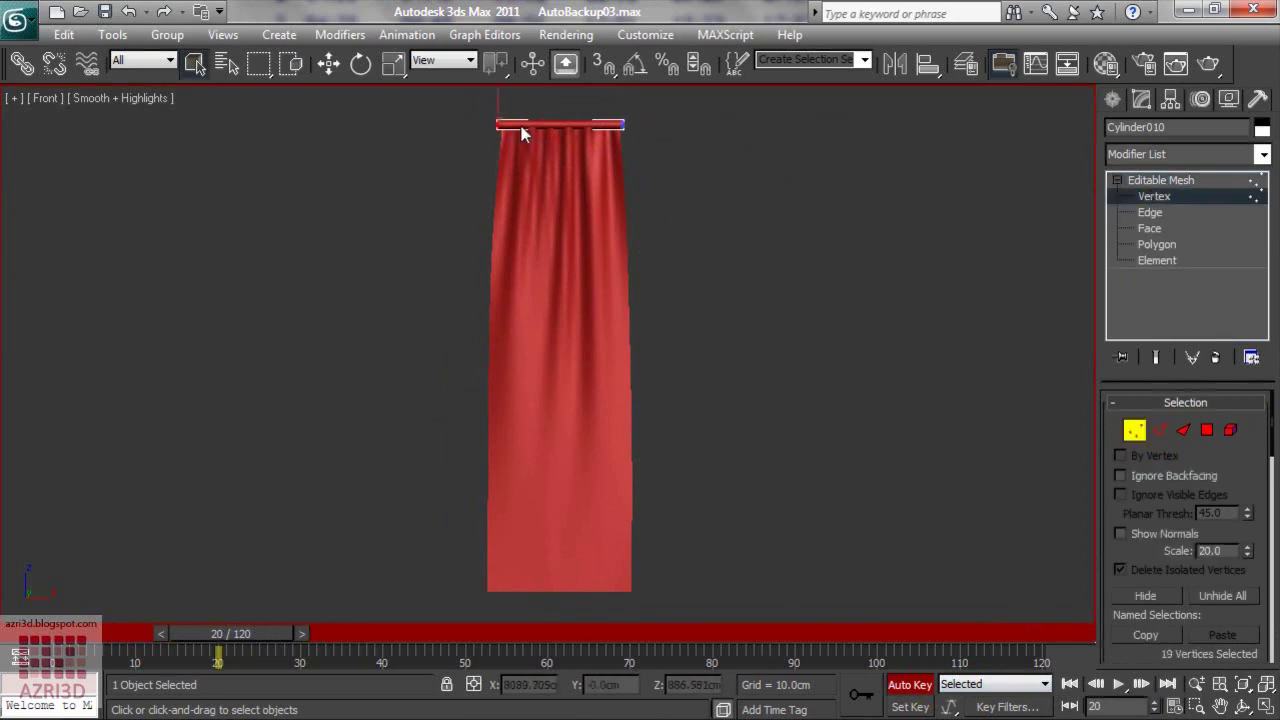
{"action": "left_click", "coordinate": [333, 66]}
{"action": "left_click_drag", "start_coordinate": [530, 122], "coordinate": [597, 127]}
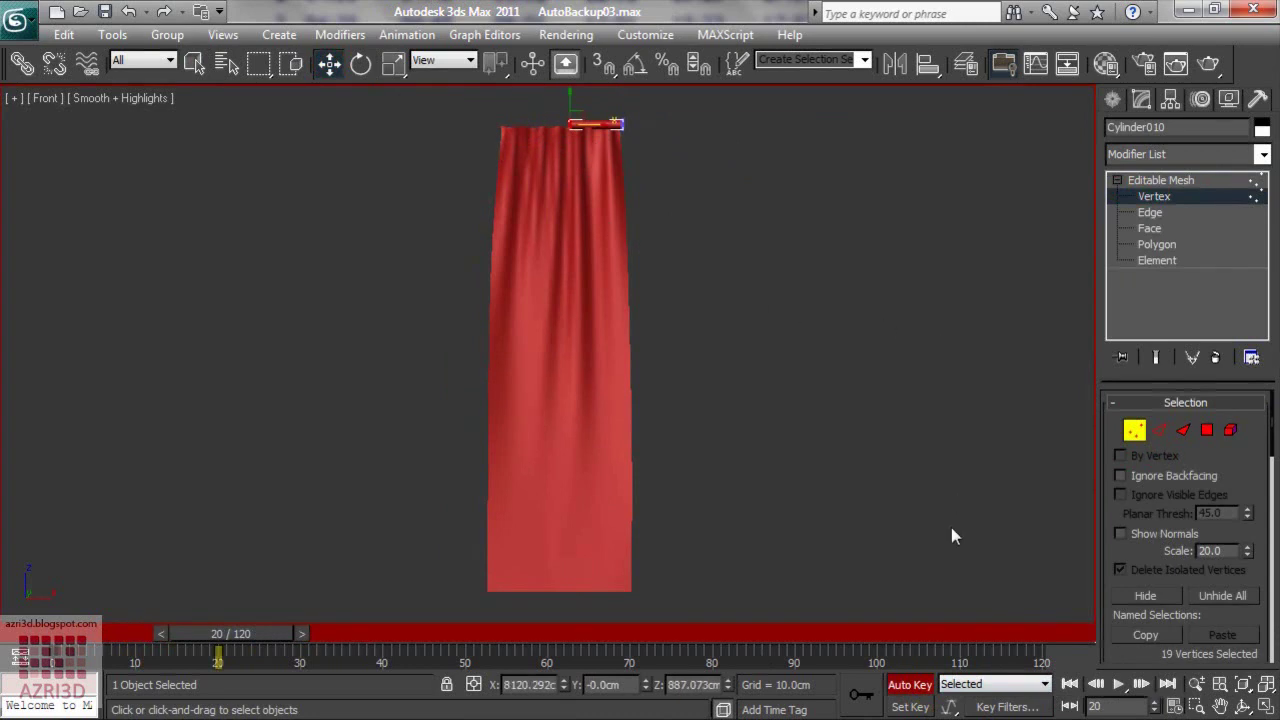
{"action": "left_click", "coordinate": [910, 684]}
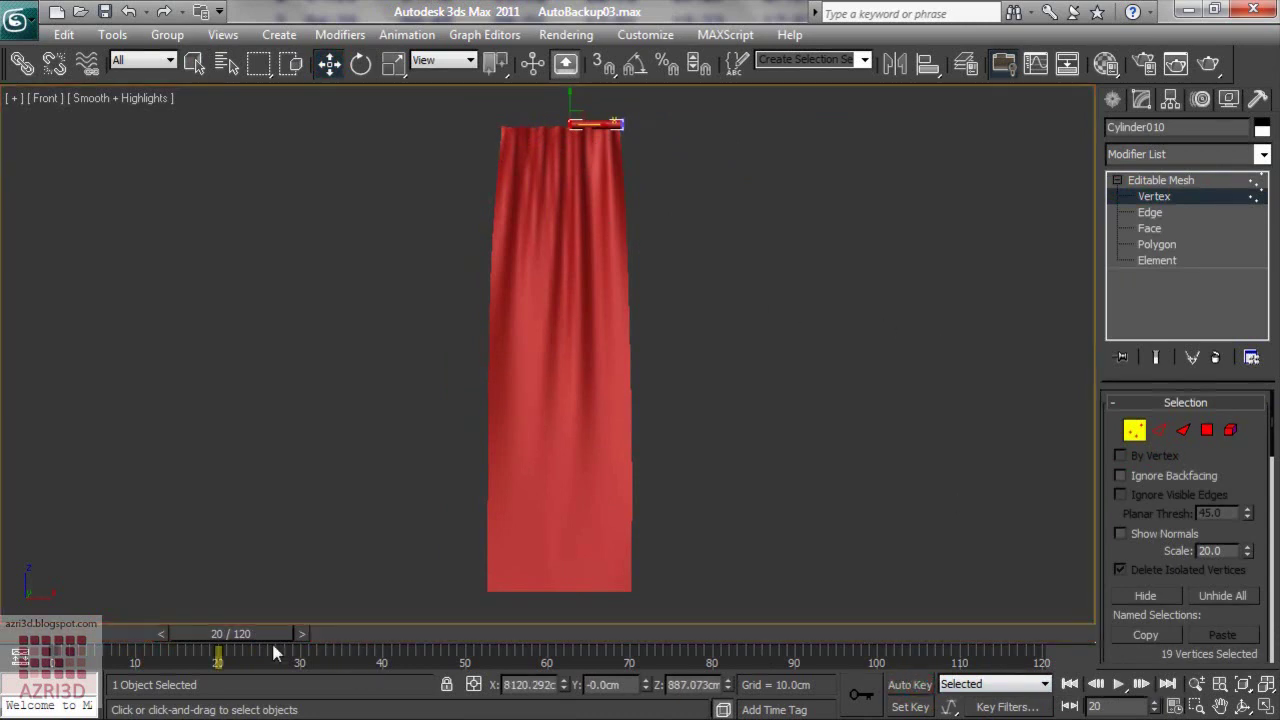
{"action": "left_click_drag", "start_coordinate": [272, 634], "coordinate": [100, 634]}
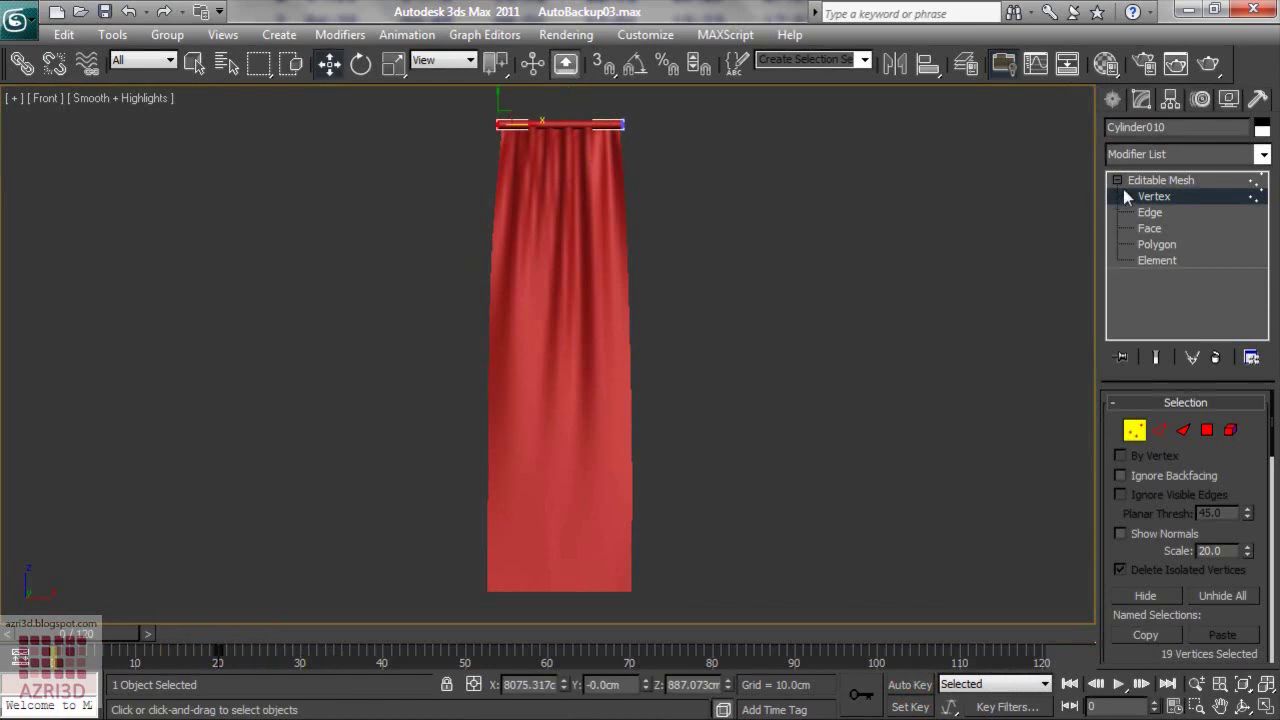
Leave the rod's vertex level and apply a Cloth modifier to the converted curtain mesh Plane140.
{"action": "left_click", "coordinate": [1155, 180]}
{"action": "left_click", "coordinate": [494, 275]}
{"action": "left_click", "coordinate": [1183, 155]}
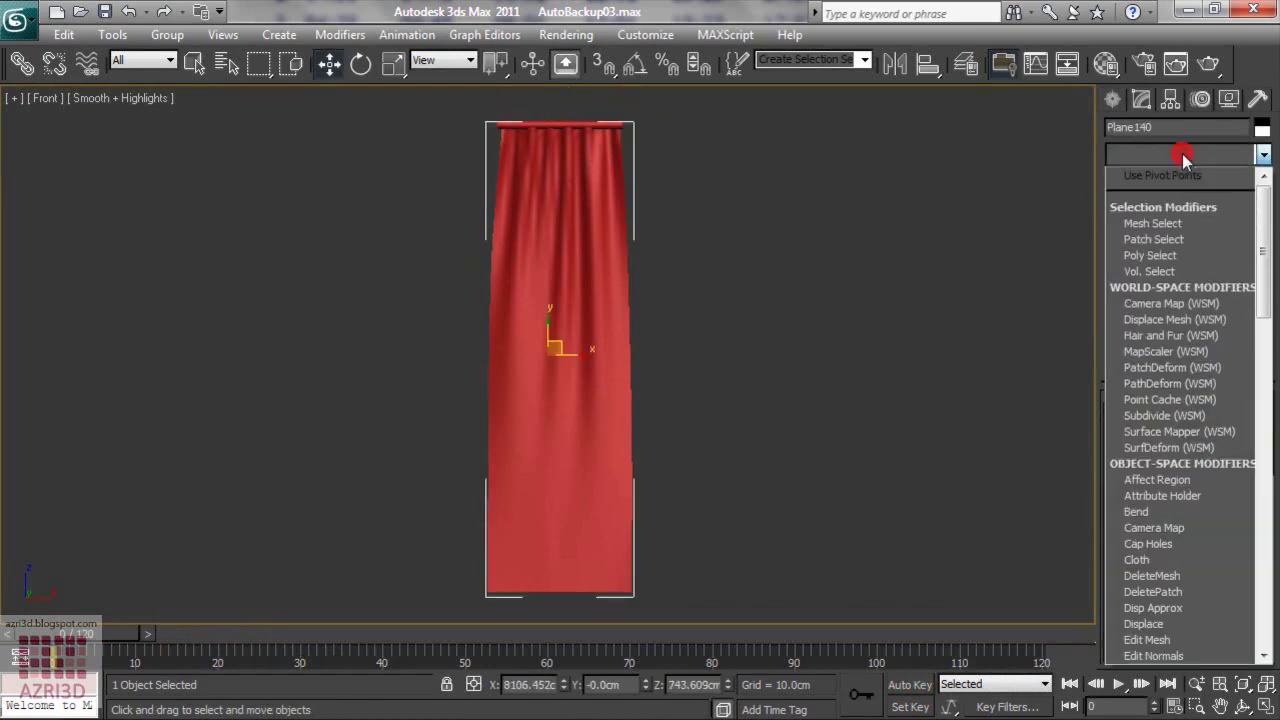
{"action": "scroll", "coordinate": [1183, 160], "scroll_direction": "down", "scroll_amount": 7}
{"action": "left_click", "coordinate": [1175, 206]}
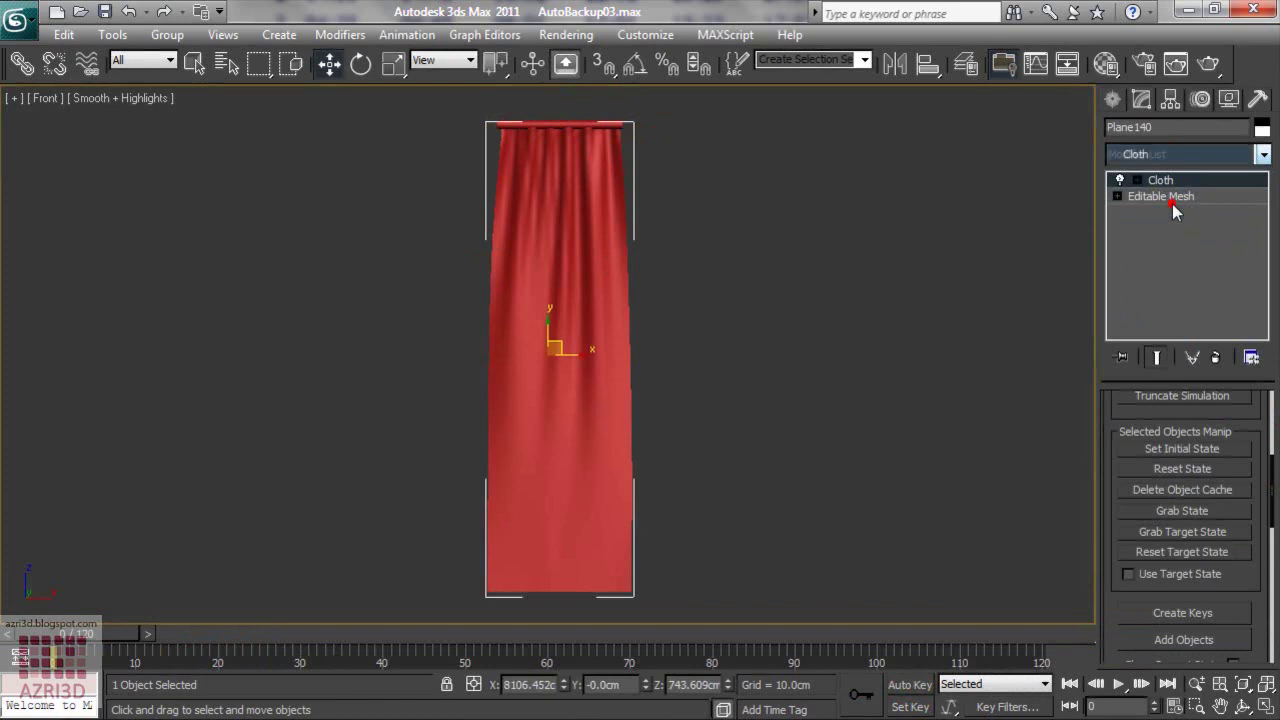
Add Cylinder010 to the converted curtain's cloth simulation through the Cloth object properties.
{"action": "scroll", "coordinate": [1252, 418], "scroll_direction": "up", "scroll_amount": 5}
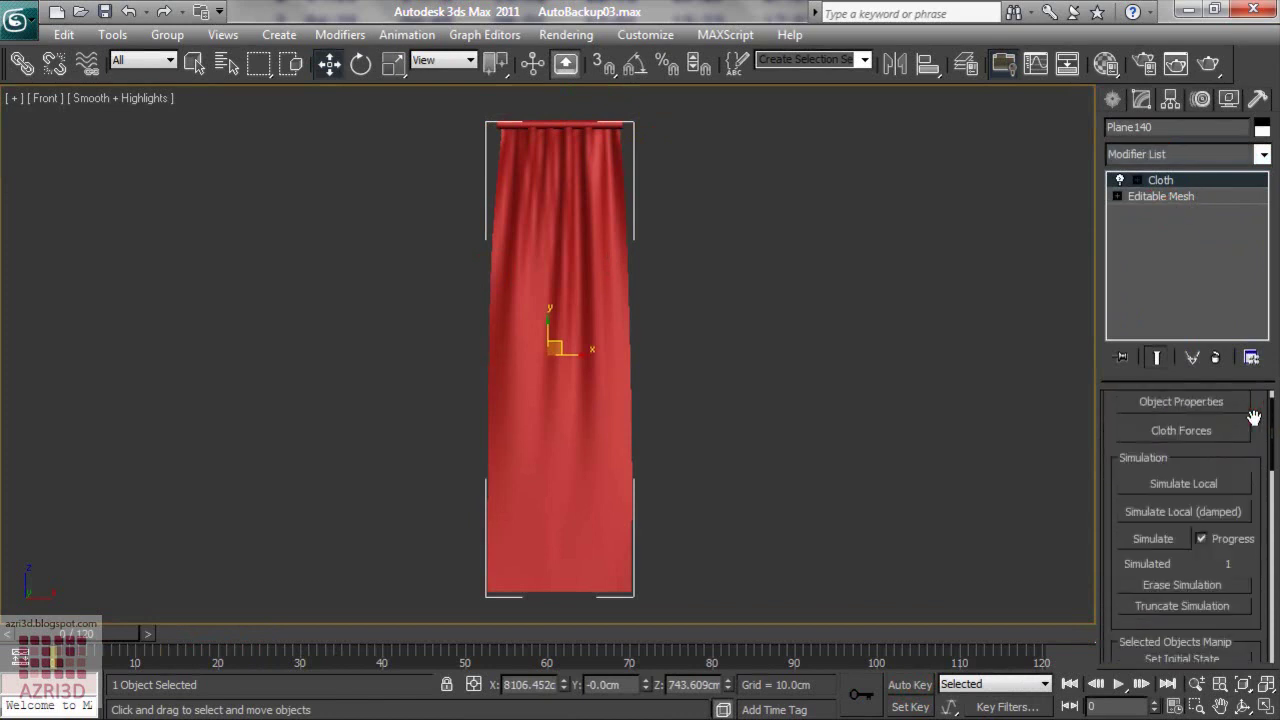
{"action": "scroll", "coordinate": [1254, 416], "scroll_direction": "up", "scroll_amount": 2}
{"action": "left_click", "coordinate": [1233, 432]}
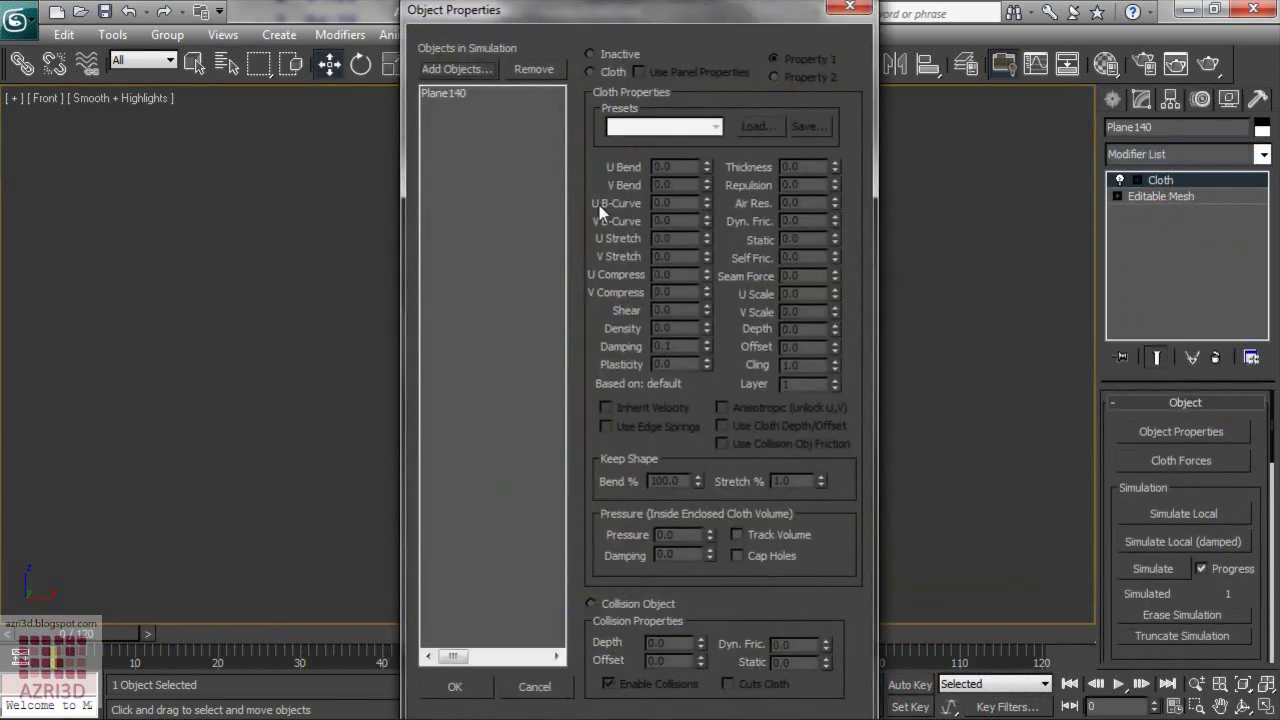
{"action": "left_click", "coordinate": [460, 79]}
{"action": "double_click", "coordinate": [154, 140]}
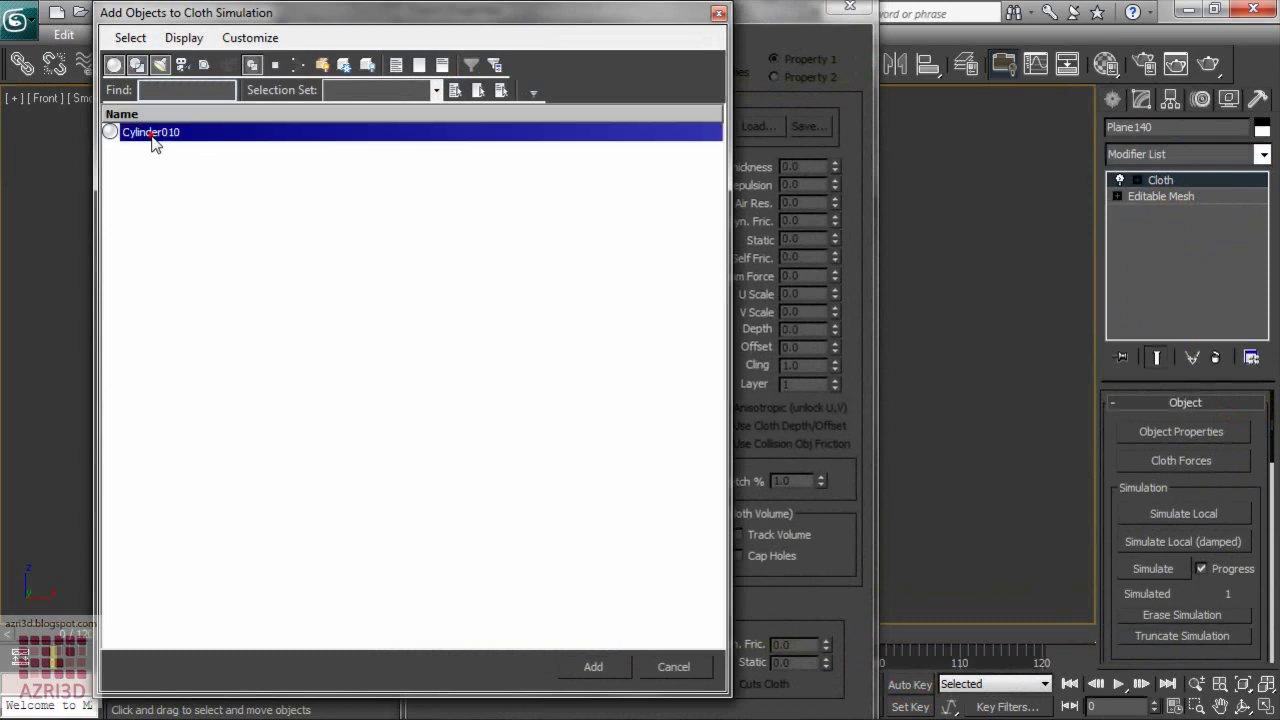
Make Plane140 a cloth with the Cotton preset and Cylinder010 a collision object, and accept the cloth object properties.
{"action": "left_click", "coordinate": [452, 107]}
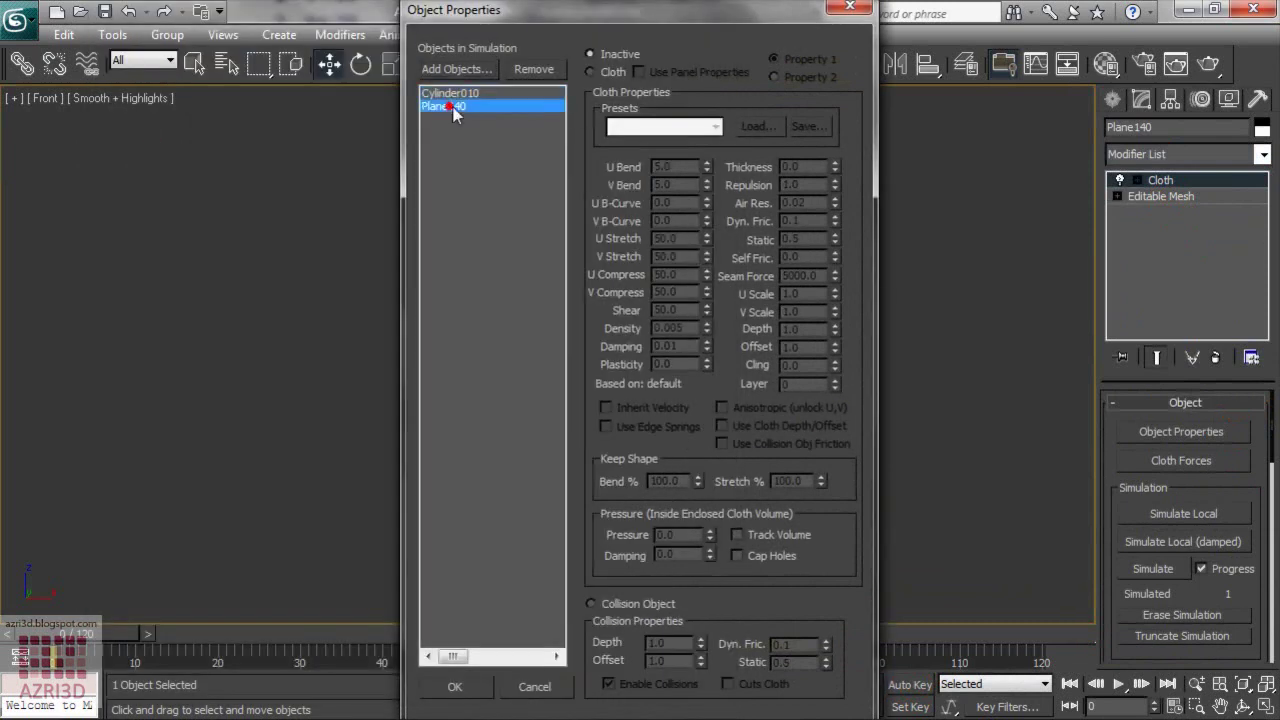
{"action": "left_click", "coordinate": [615, 74]}
{"action": "left_click", "coordinate": [648, 124]}
{"action": "left_click", "coordinate": [642, 175]}
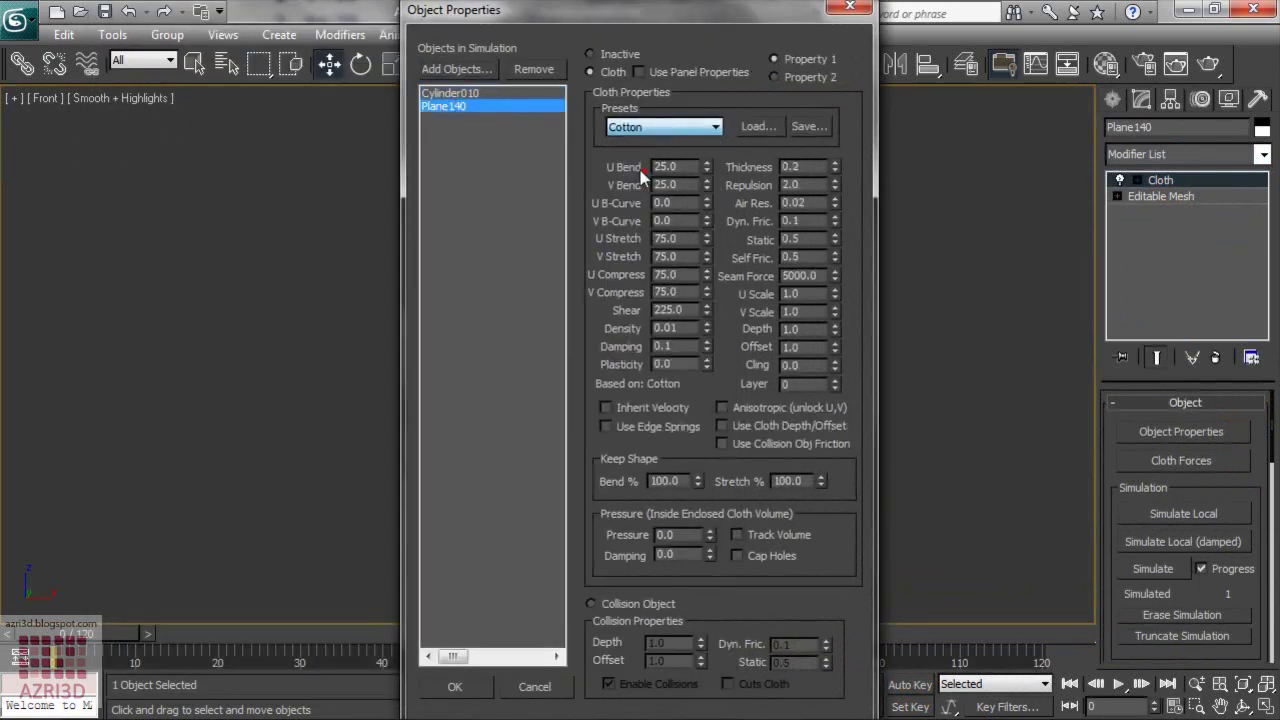
{"action": "left_click", "coordinate": [465, 93]}
{"action": "left_click", "coordinate": [660, 606]}
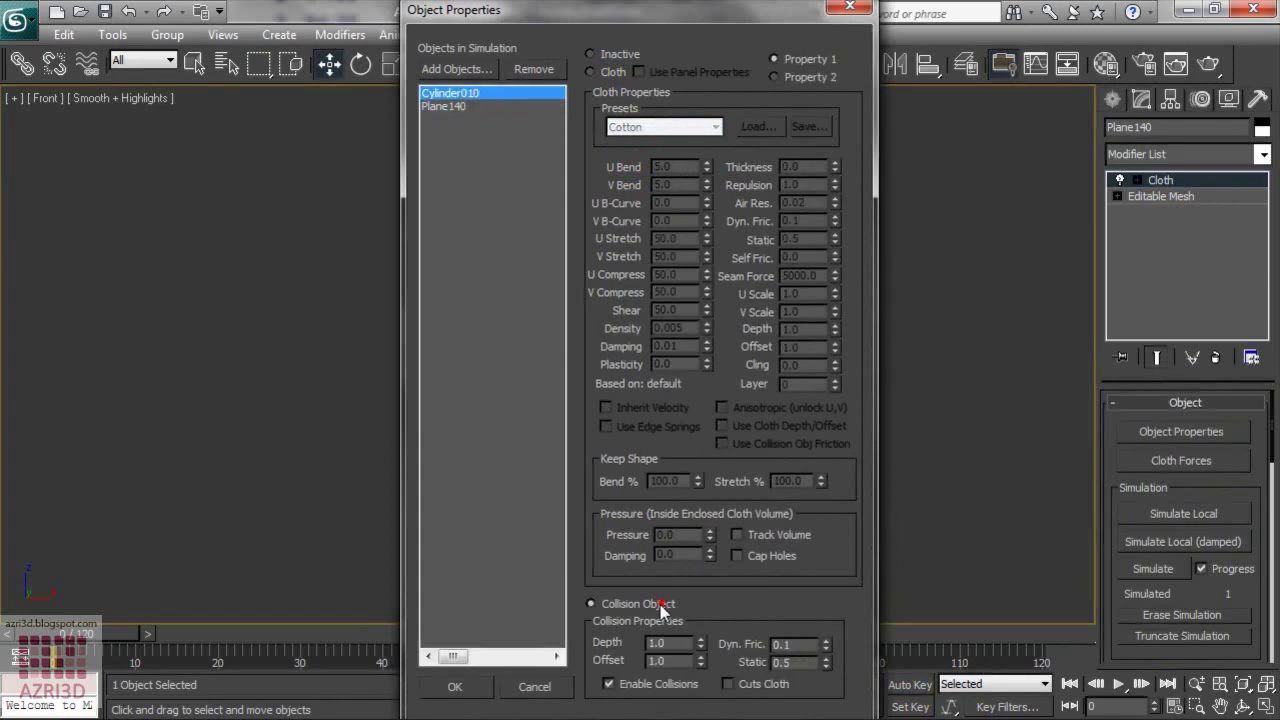
{"action": "left_click", "coordinate": [455, 686]}
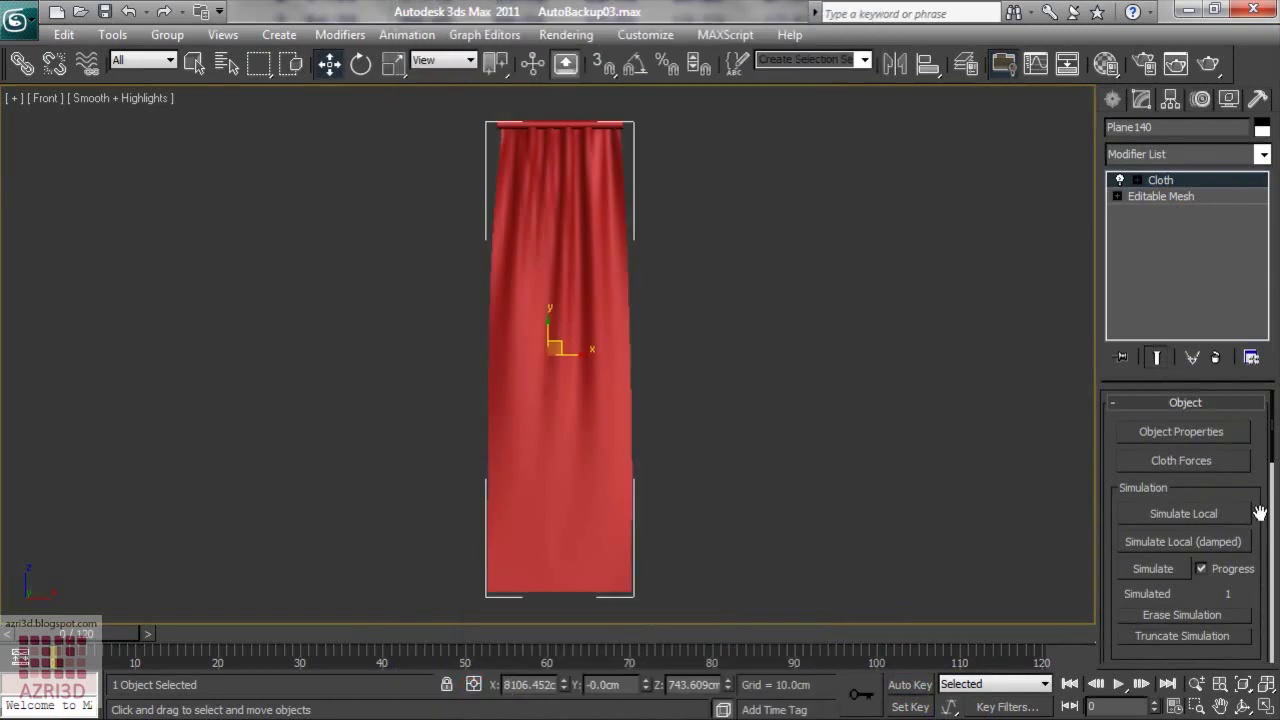
Make a cloth vertex group from the curtain's top rows of vertices along the rod, working in wireframe.
{"action": "scroll", "coordinate": [1254, 490], "scroll_direction": "down", "scroll_amount": 10}
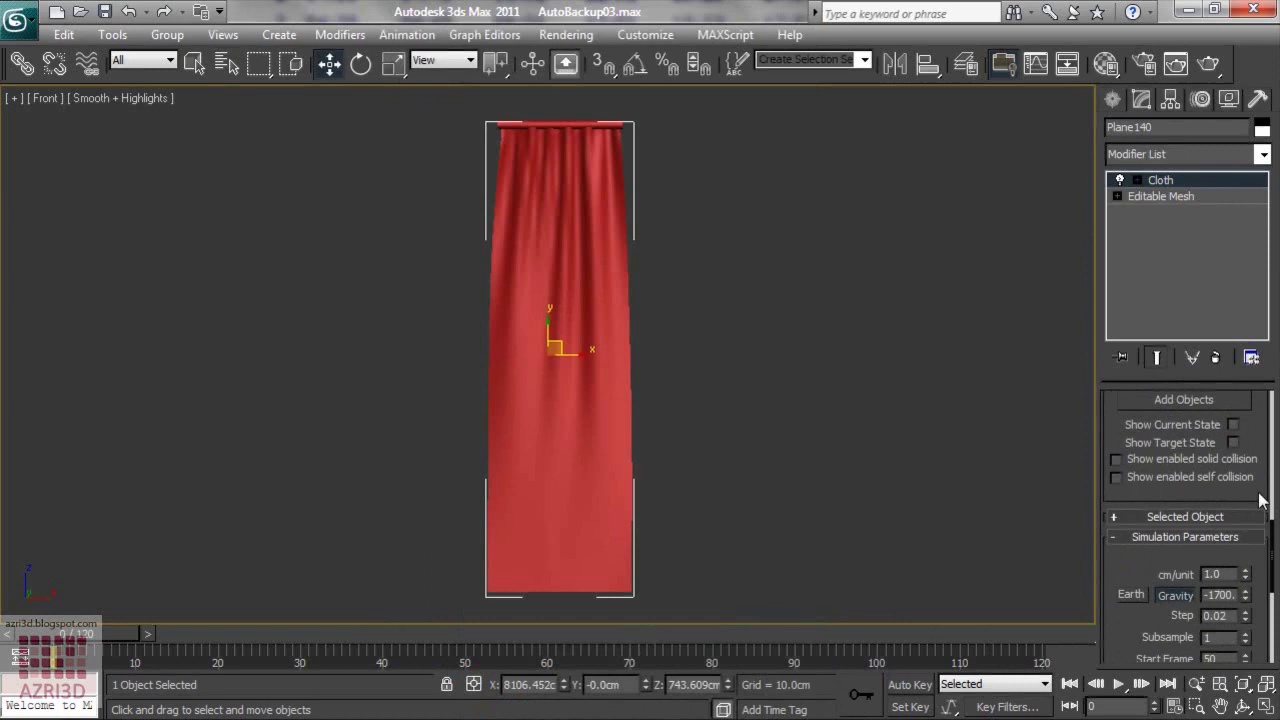
{"action": "scroll", "coordinate": [1263, 495], "scroll_direction": "up", "scroll_amount": 5}
{"action": "left_click", "coordinate": [1136, 180]}
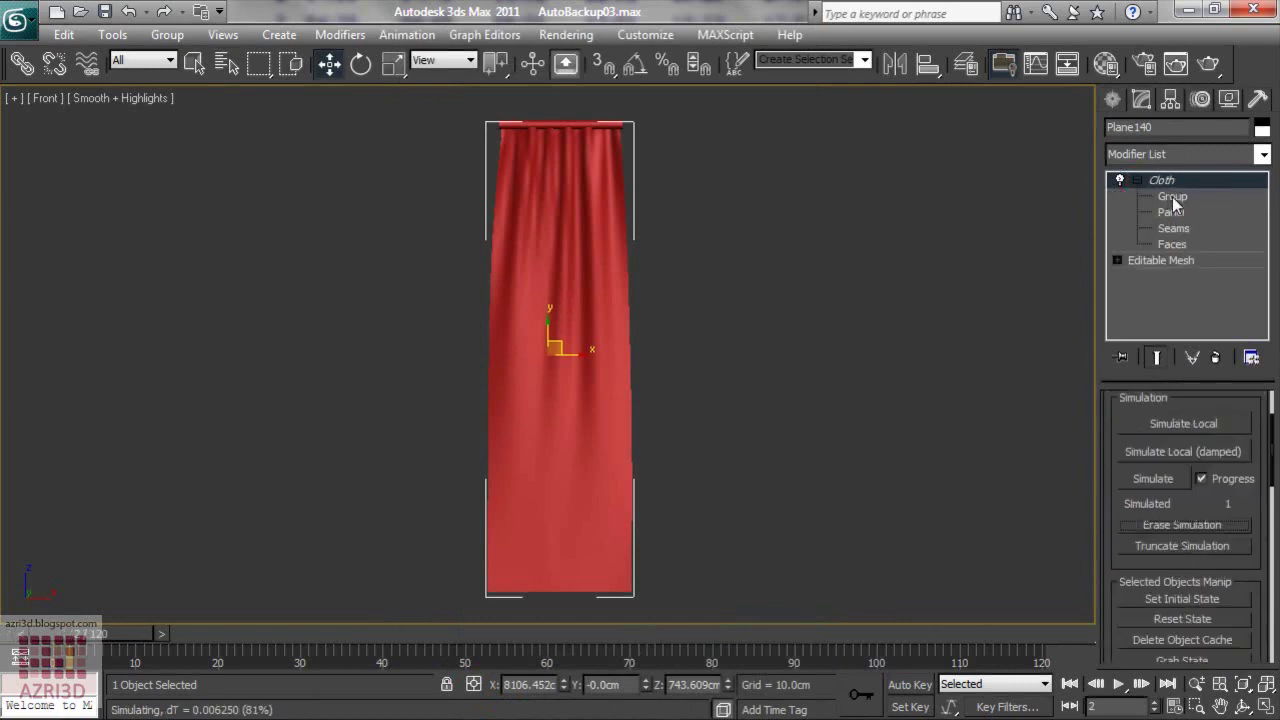
{"action": "left_click", "coordinate": [1172, 196]}
{"action": "left_click_drag", "start_coordinate": [474, 112], "coordinate": [688, 146]}
{"action": "key", "text": "z"}
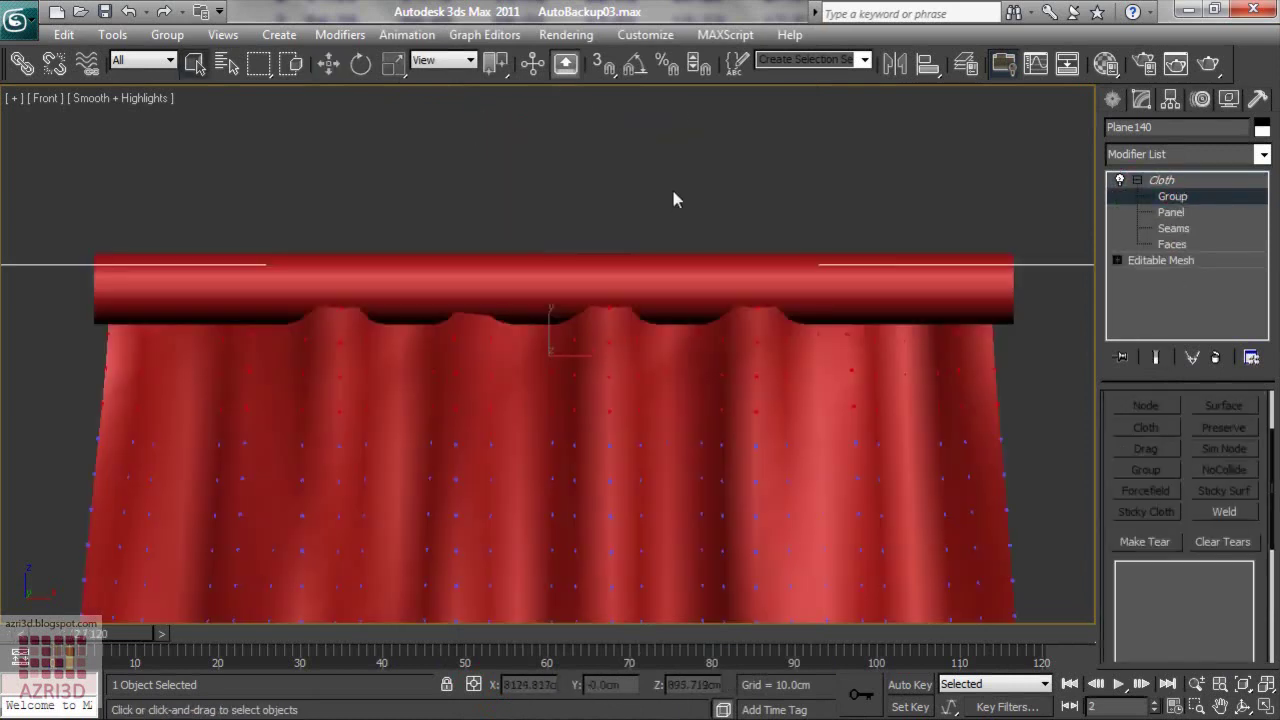
{"action": "scroll", "coordinate": [440, 240], "scroll_direction": "down", "scroll_amount": 3}
{"action": "key", "text": "F3"}
{"action": "left_click_drag", "start_coordinate": [327, 280], "coordinate": [736, 354]}
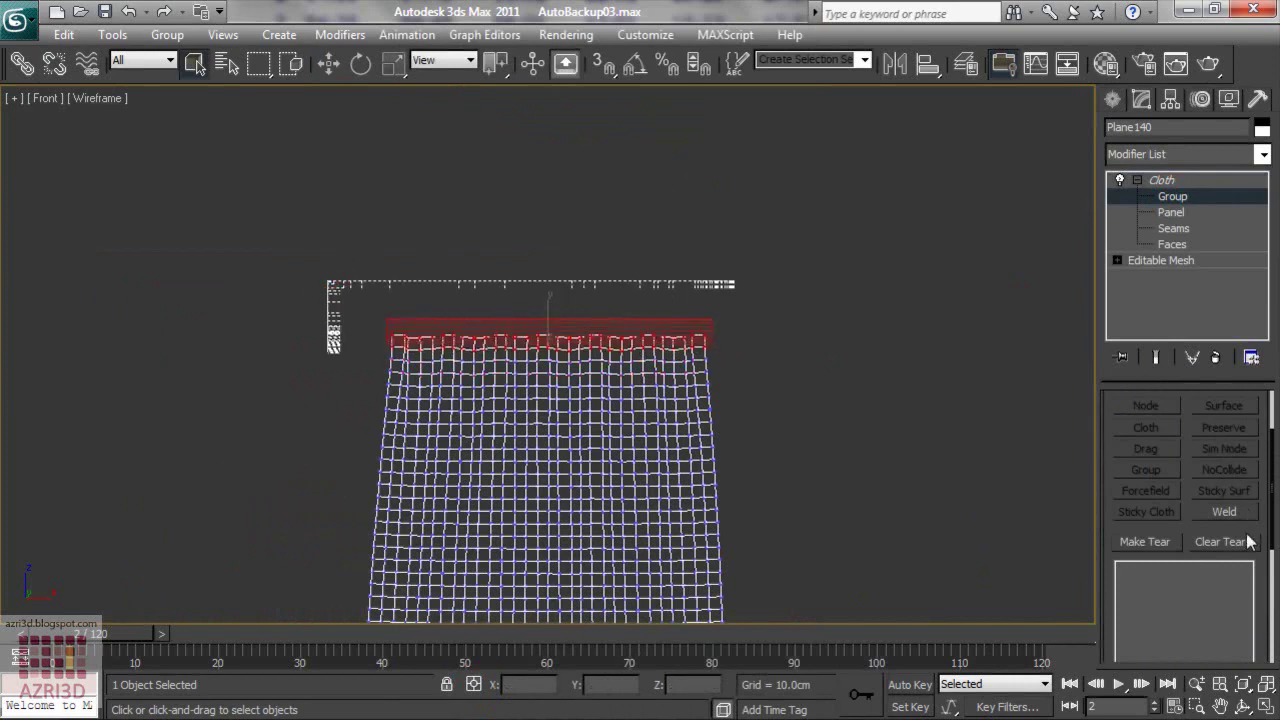
{"action": "left_click", "coordinate": [1197, 535]}
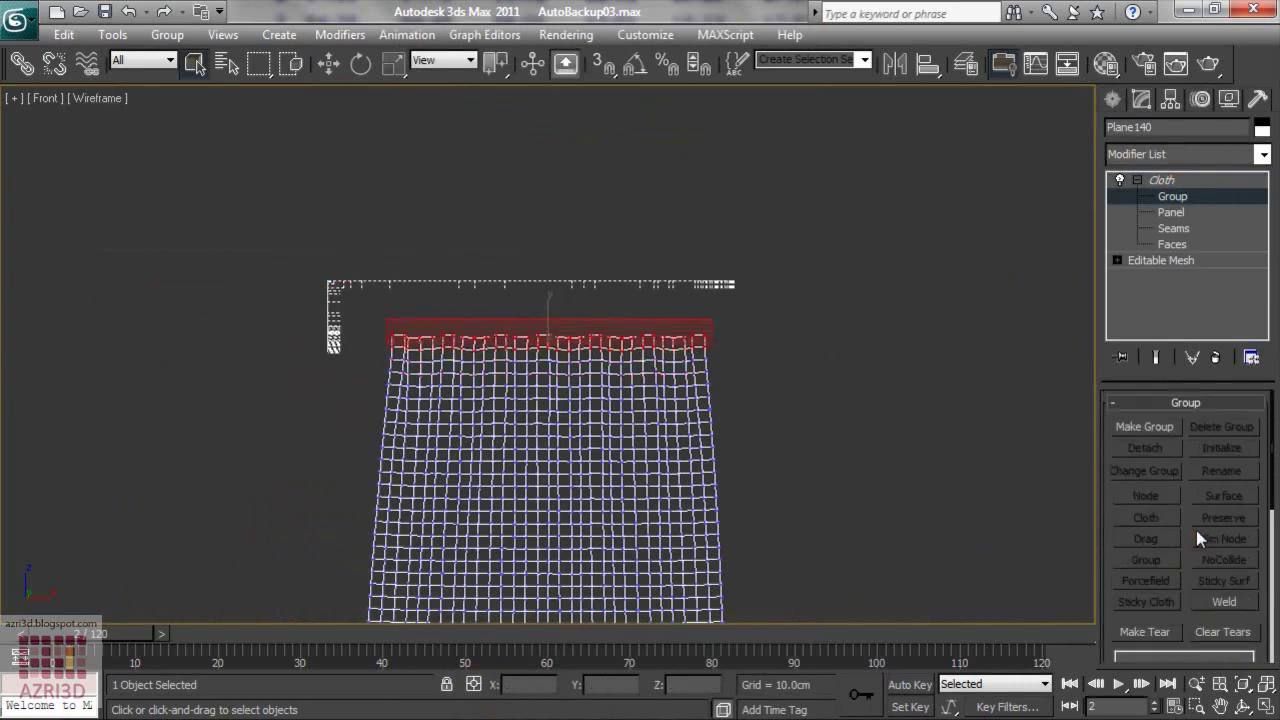
{"action": "left_click", "coordinate": [1150, 427]}
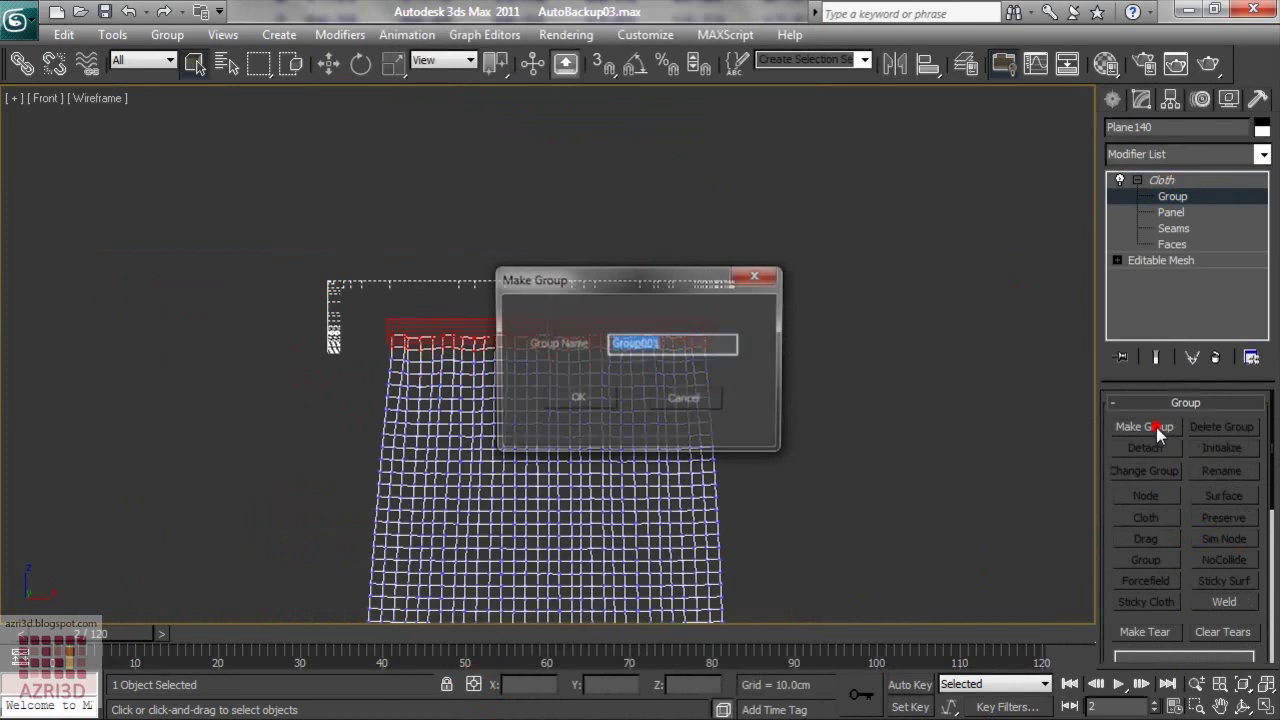
{"action": "left_click", "coordinate": [599, 397]}
Attach the top vertex group to the rod Cylinder010 with the Surface constraint and leave the Group level.
{"action": "left_click", "coordinate": [1236, 496]}
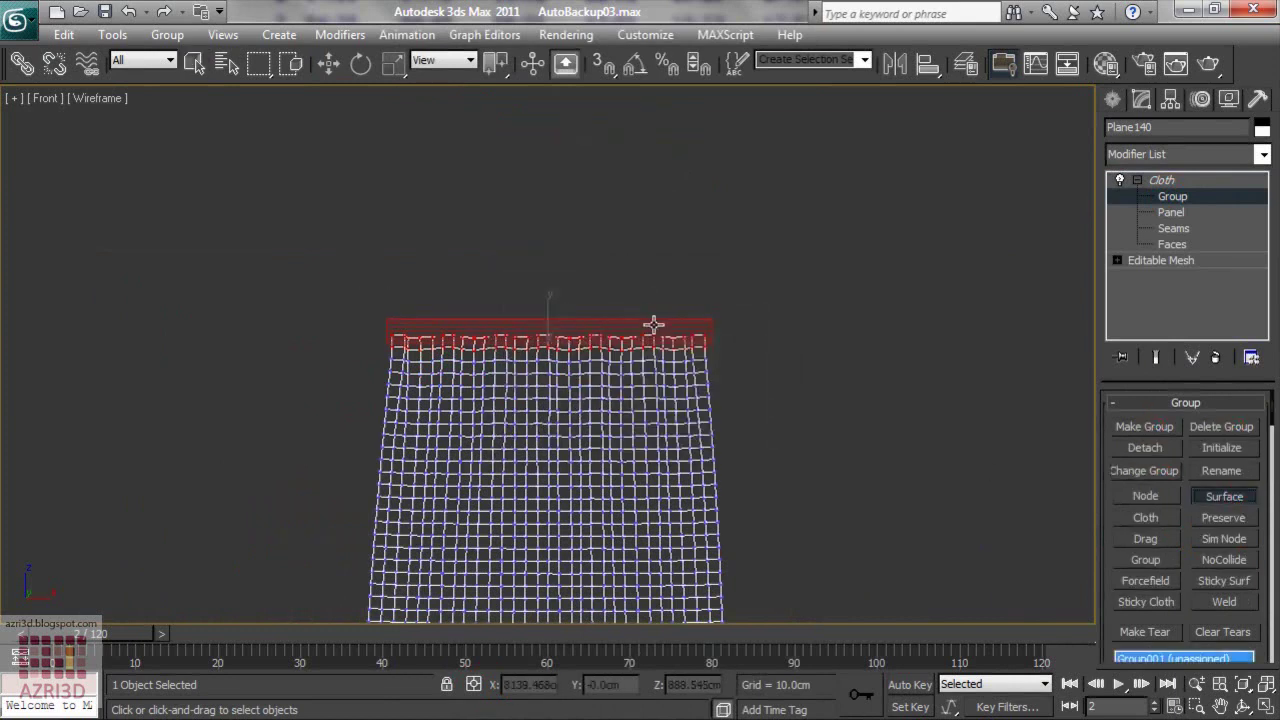
{"action": "left_click", "coordinate": [653, 324]}
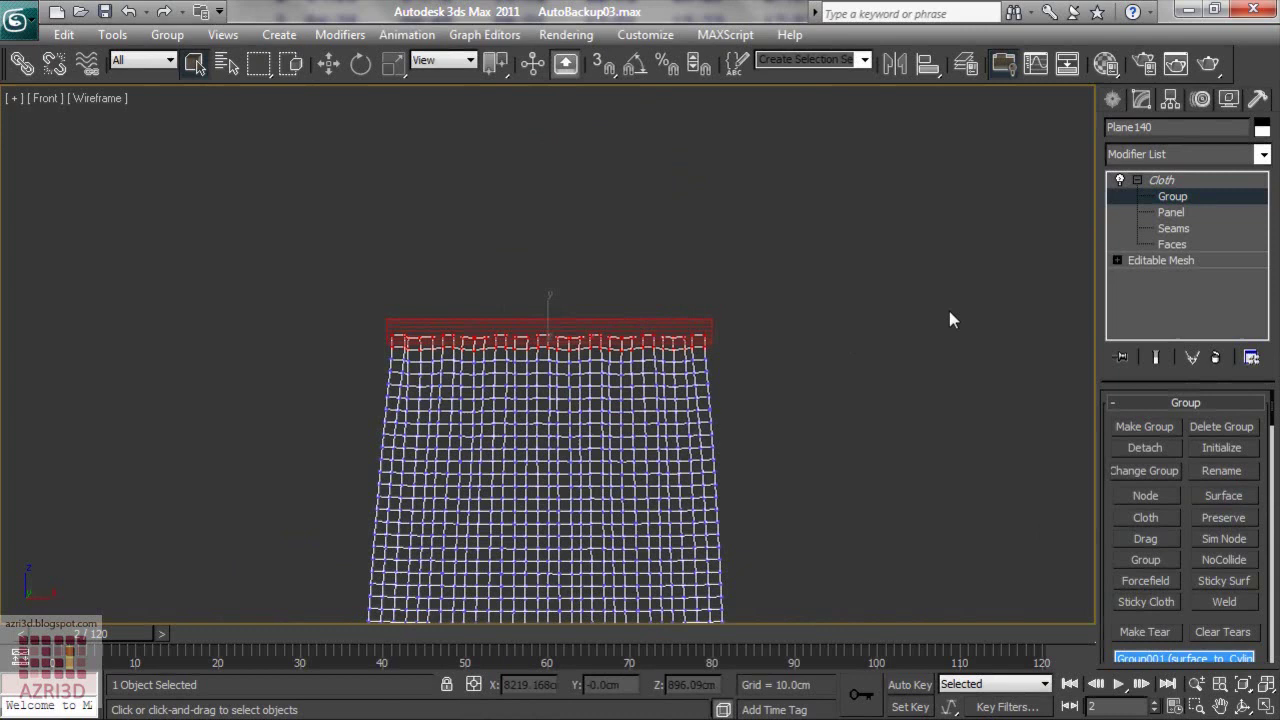
{"action": "left_click", "coordinate": [1162, 180]}
Move the rod Cylinder010 slightly down to a Z of about 884.95 cm.
{"action": "left_click", "coordinate": [701, 324]}
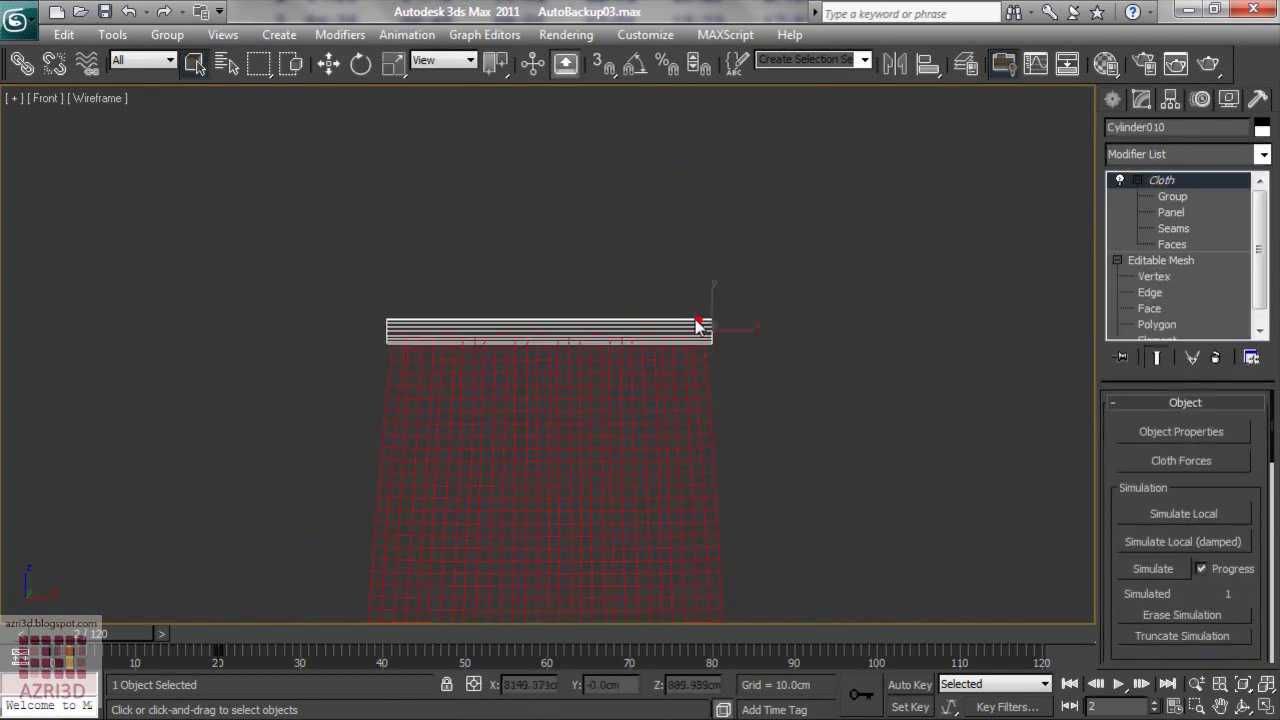
{"action": "left_click", "coordinate": [329, 63]}
{"action": "left_click_drag", "start_coordinate": [714, 298], "coordinate": [716, 309]}
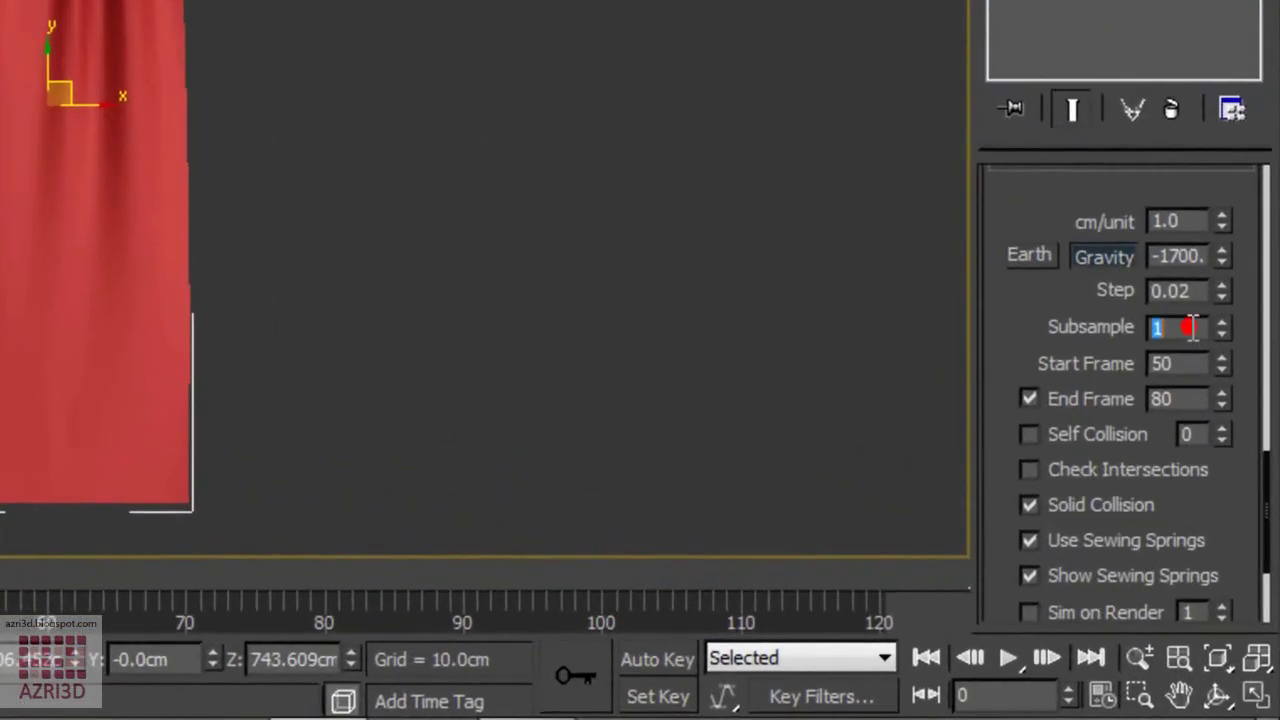
Set the cloth simulation's start frame to 0 and end frame to 30, and run the simulation.
{"action": "double_click", "coordinate": [1185, 364]}
{"action": "type", "text": "0"}
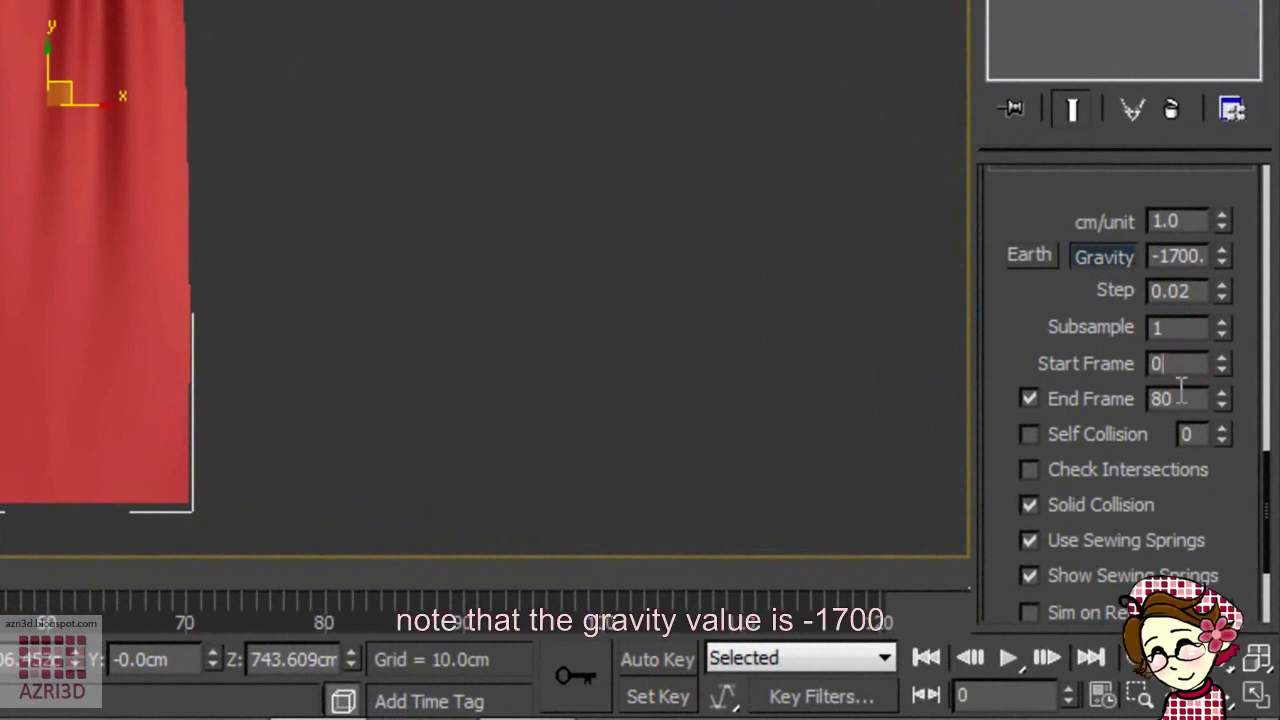
{"action": "double_click", "coordinate": [1183, 397]}
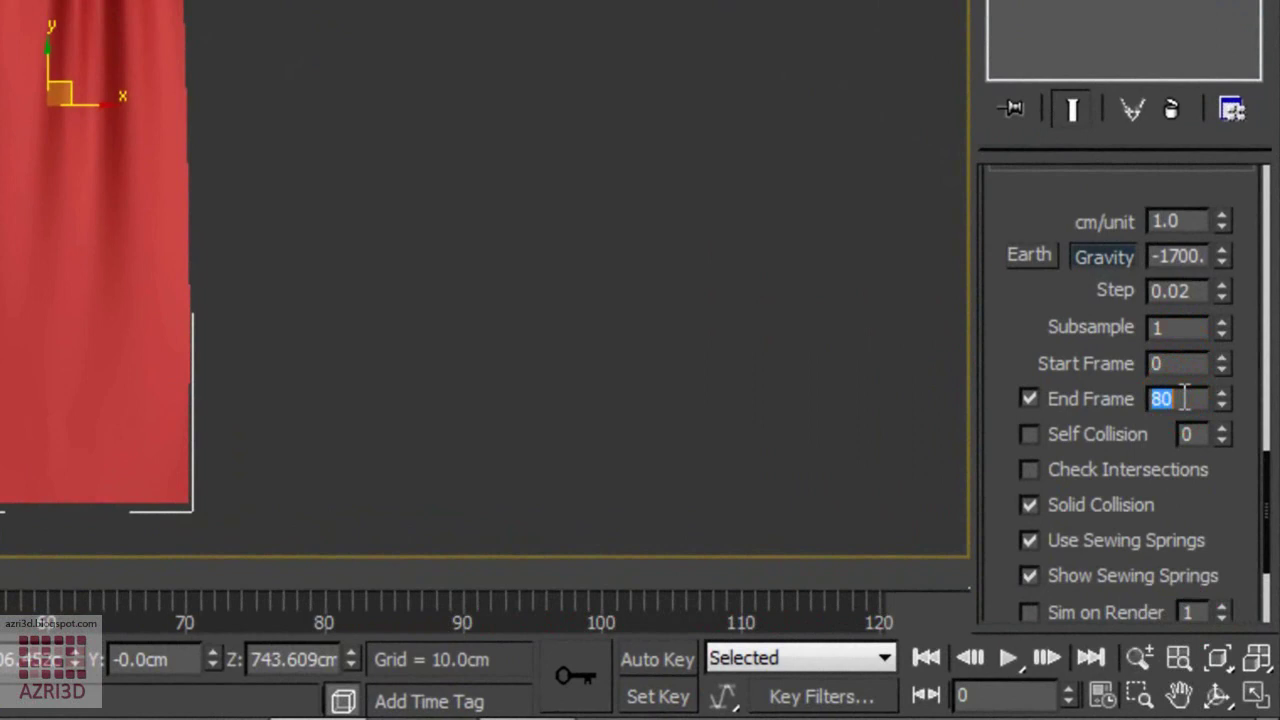
{"action": "type", "text": "30"}
{"action": "key", "text": "Return"}
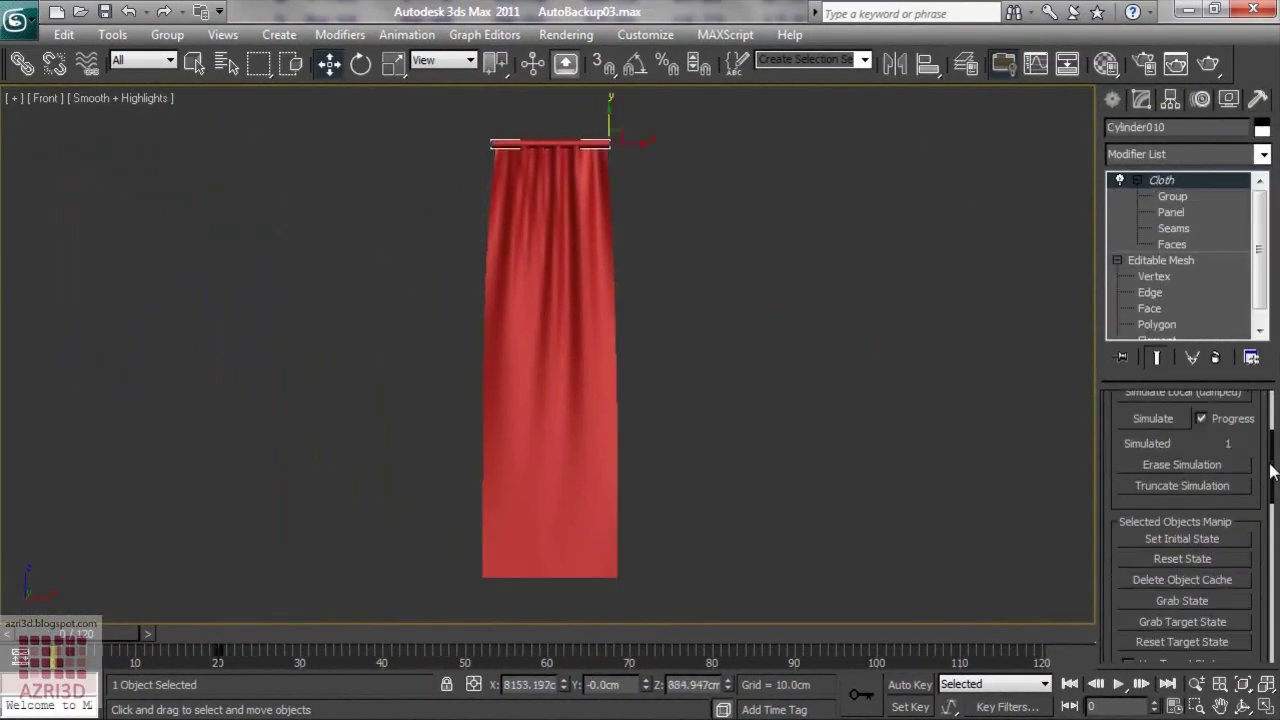
{"action": "scroll", "coordinate": [1272, 470], "scroll_direction": "down", "scroll_amount": 1}
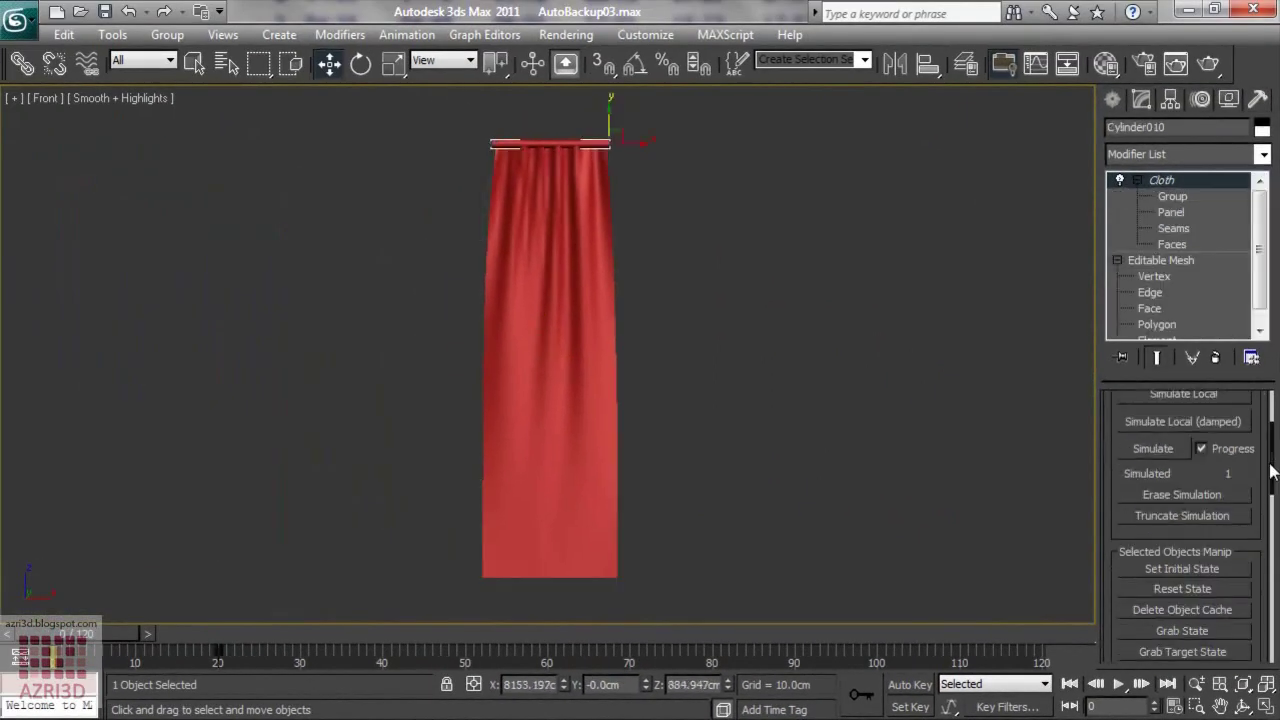
{"action": "left_click", "coordinate": [1163, 450]}
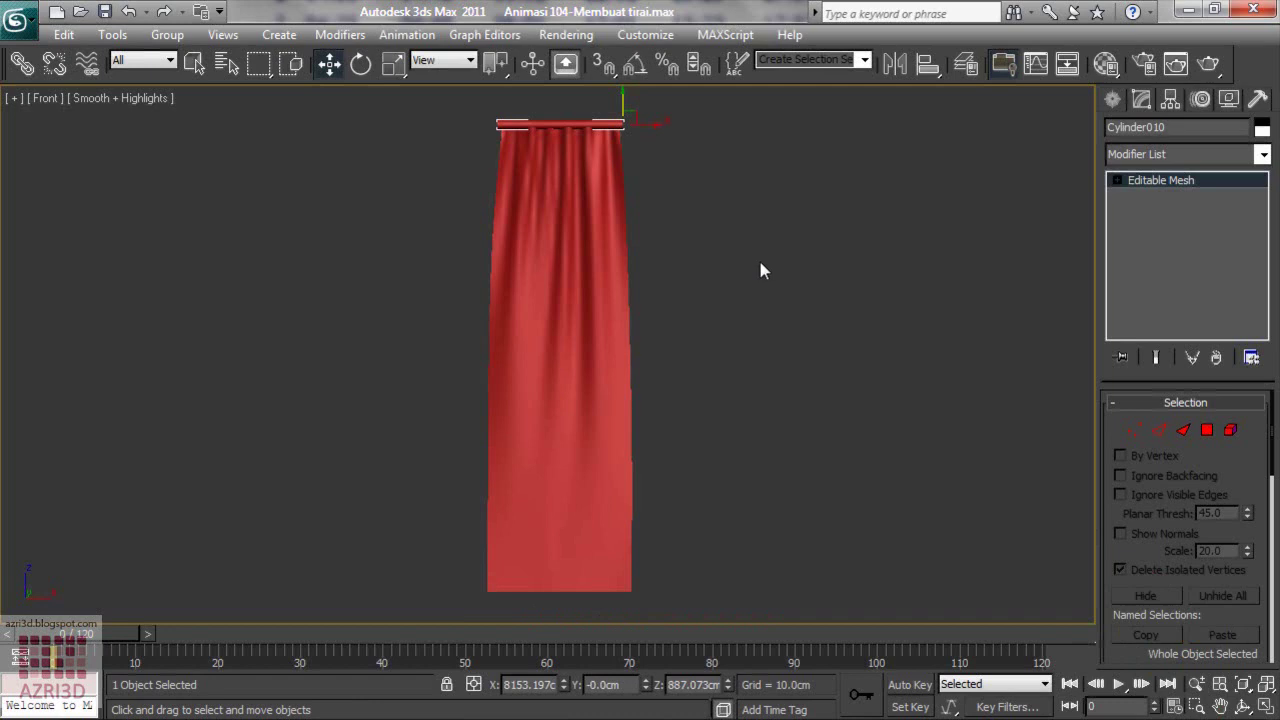
Copy the rod and place the copy across the curtain's full width, about two-thirds of the way down.
{"action": "mouse_move", "coordinate": [621, 101]}
{"action": "left_mouse_down", "text": "shift"}
{"action": "mouse_move", "coordinate": [634, 405]}
{"action": "mouse_move", "coordinate": [645, 400]}
{"action": "mouse_move", "coordinate": [655, 430]}
{"action": "left_mouse_up", "text": "shift"}
{"action": "left_click", "coordinate": [654, 456]}
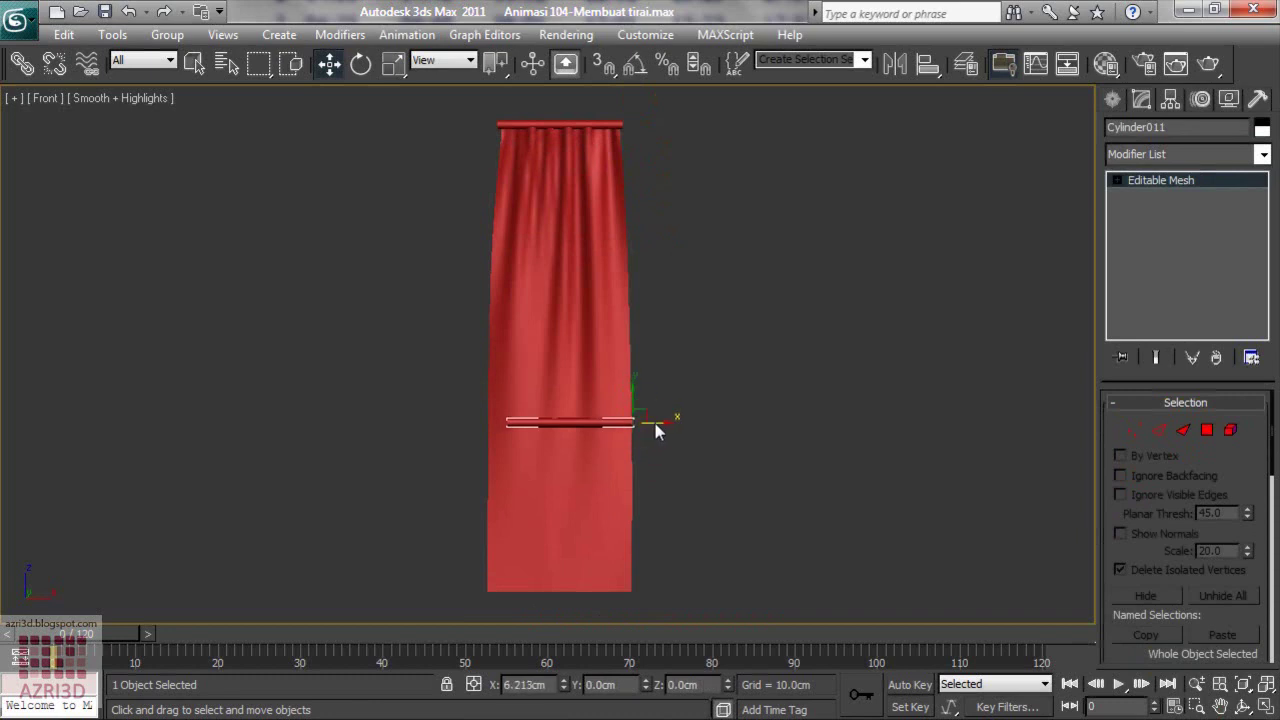
{"action": "left_click", "coordinate": [987, 271]}
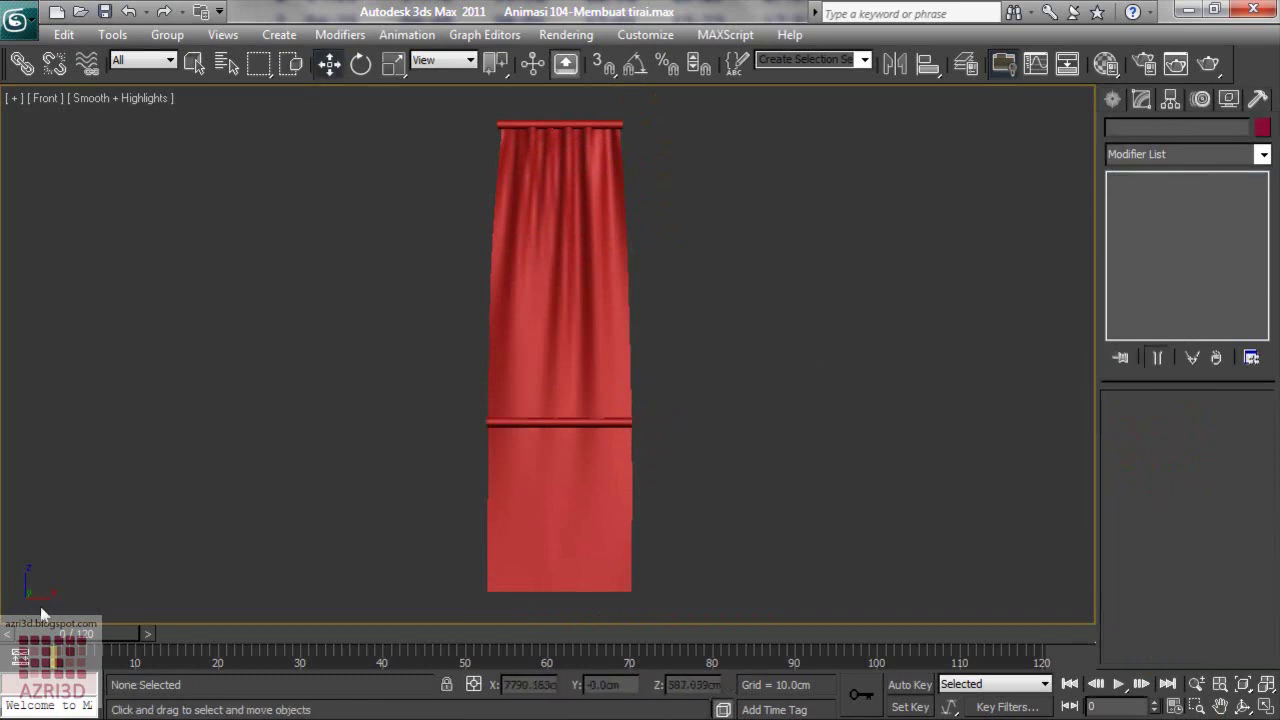
With Auto Key on at frame 70, move the copied rod's left-end vertices about 69.3 cm right, and set a key at frame 50.
{"action": "left_click_drag", "start_coordinate": [80, 634], "coordinate": [630, 636]}
{"action": "key", "text": "w"}
{"action": "left_click", "coordinate": [909, 686]}
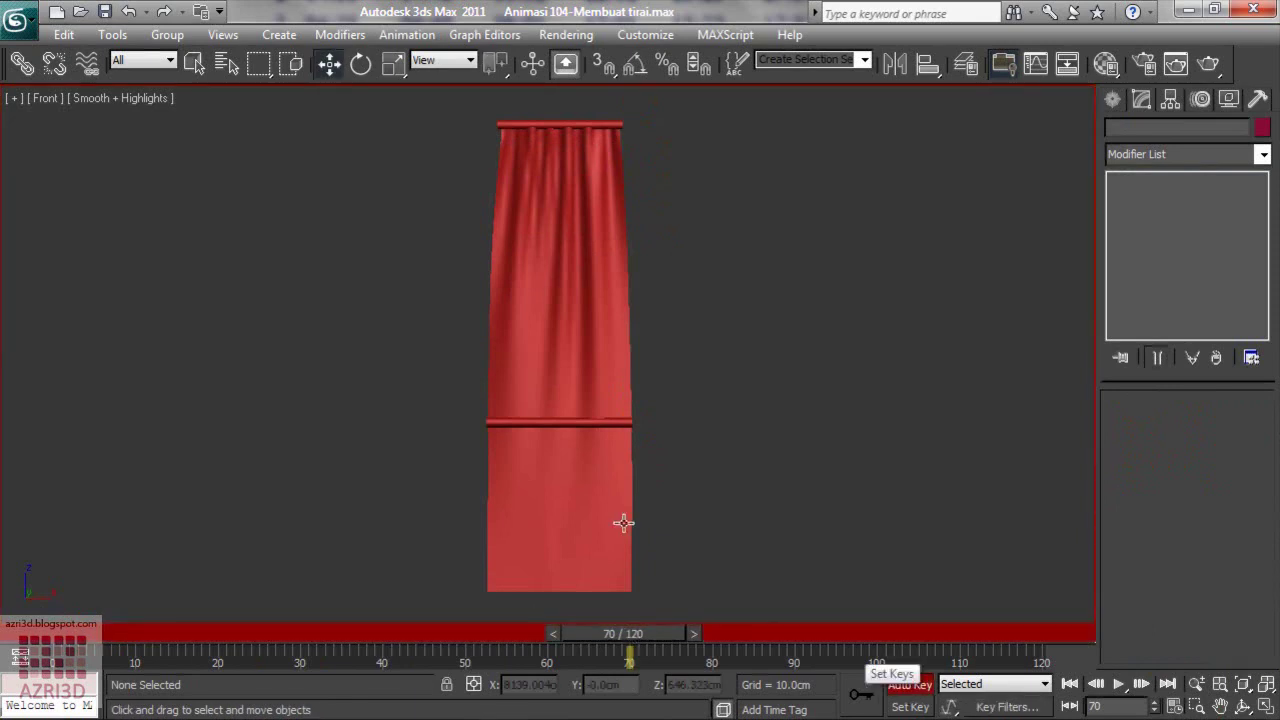
{"action": "left_click", "coordinate": [552, 424]}
{"action": "left_click", "coordinate": [1150, 196]}
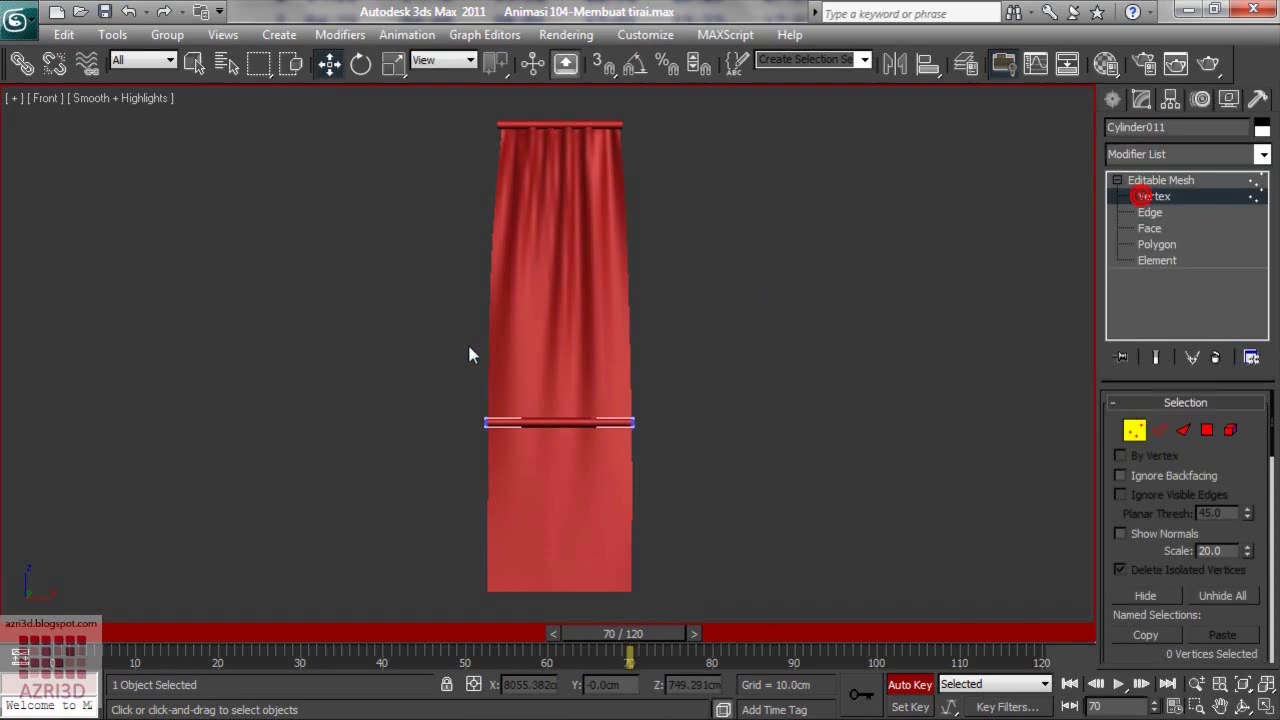
{"action": "left_click_drag", "start_coordinate": [443, 360], "coordinate": [515, 442]}
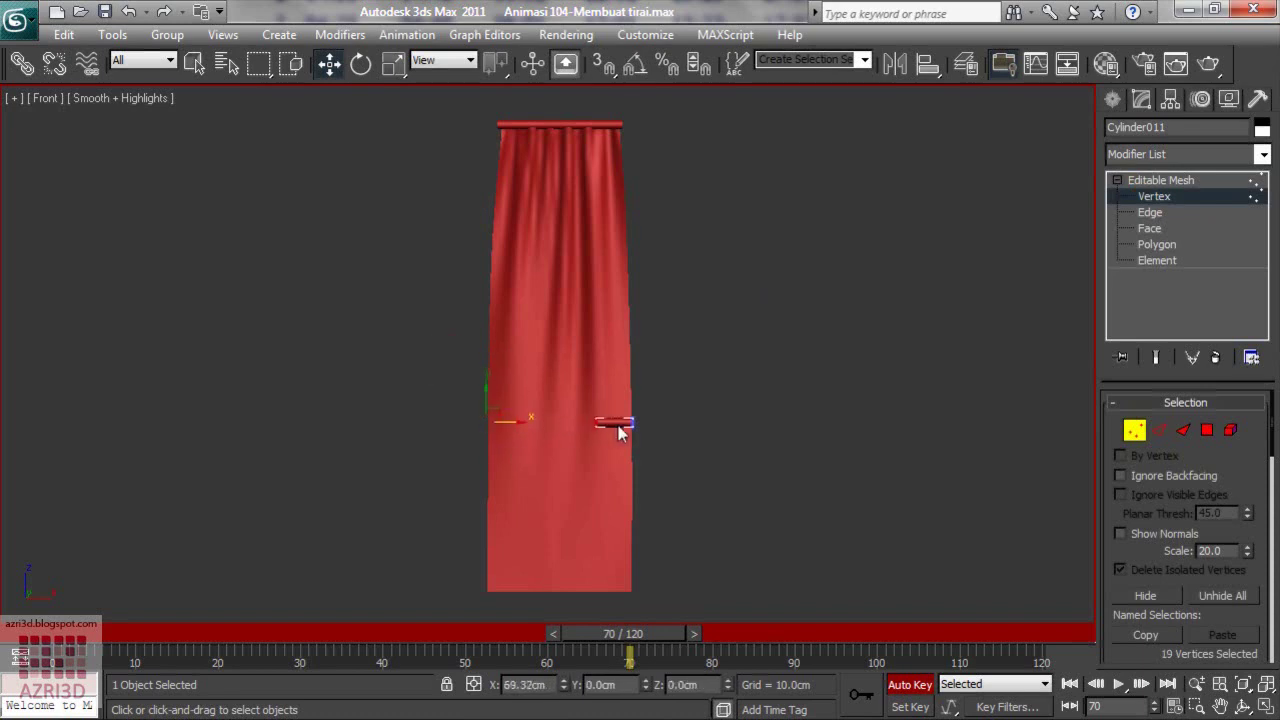
{"action": "left_click", "coordinate": [853, 695]}
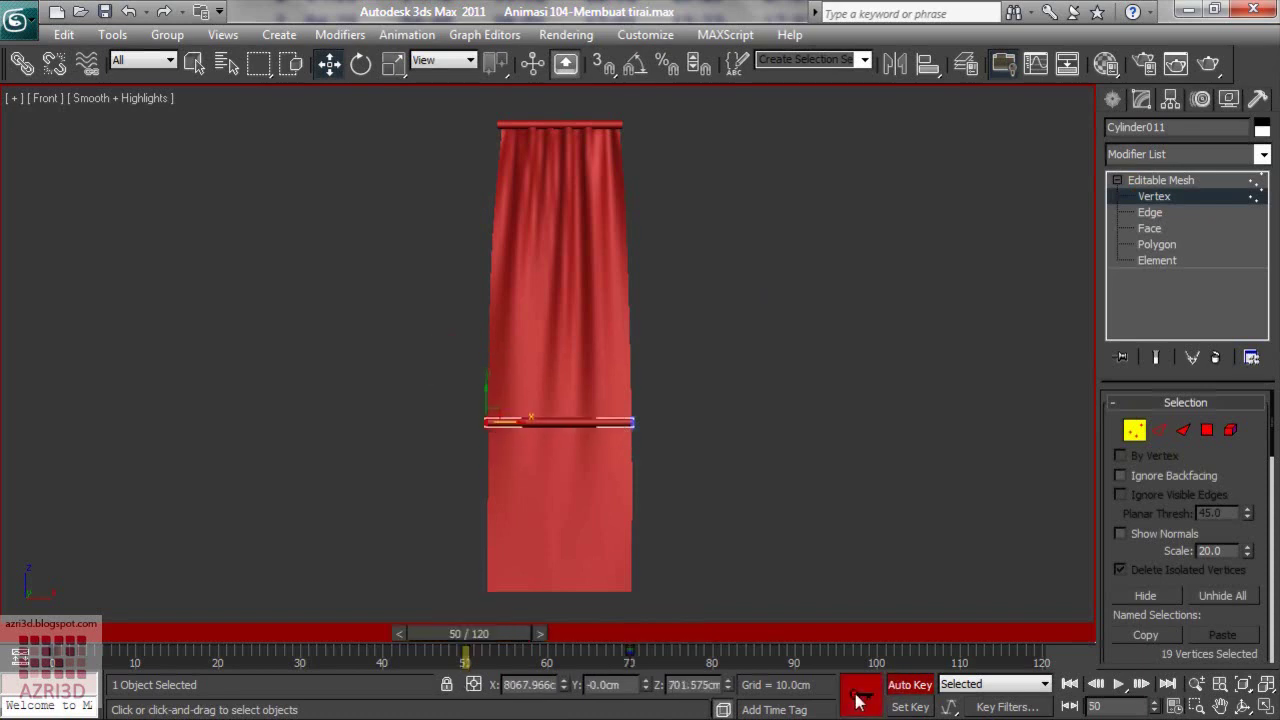
Delete the selected keys and move the copied rod's left-end vertices toward its right end again at frame 70.
{"action": "right_click", "coordinate": [52, 652]}
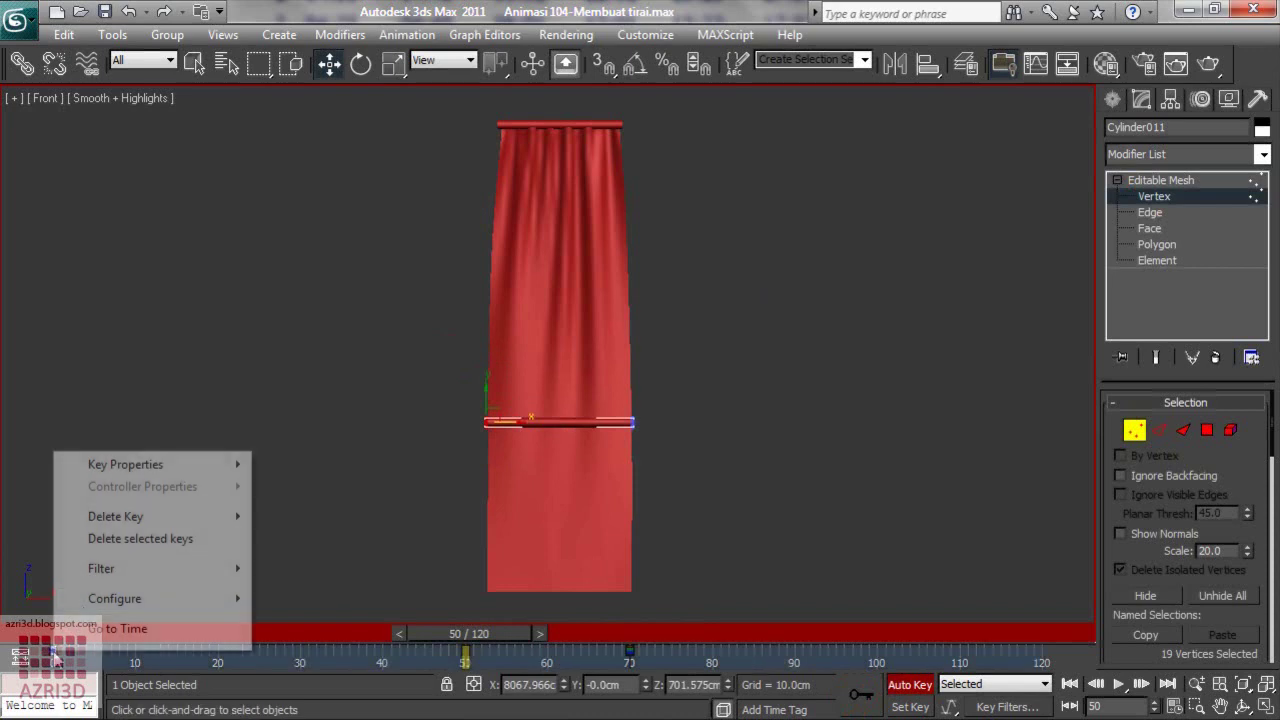
{"action": "left_click", "coordinate": [125, 539]}
{"action": "left_click_drag", "start_coordinate": [465, 652], "coordinate": [622, 648]}
{"action": "key", "text": "w"}
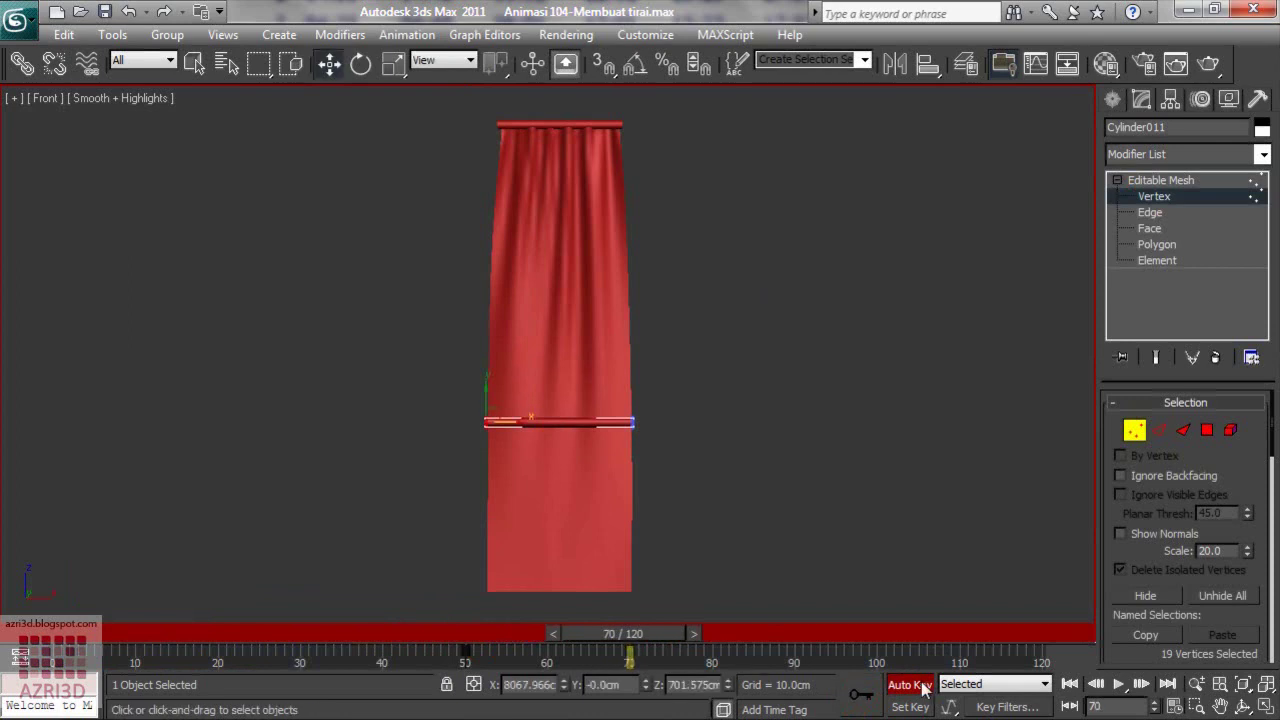
{"action": "left_click_drag", "start_coordinate": [518, 430], "coordinate": [614, 423]}
Return to frame 50, turn Auto Key off and leave the copied rod's vertex level.
{"action": "left_click_drag", "start_coordinate": [623, 633], "coordinate": [514, 623]}
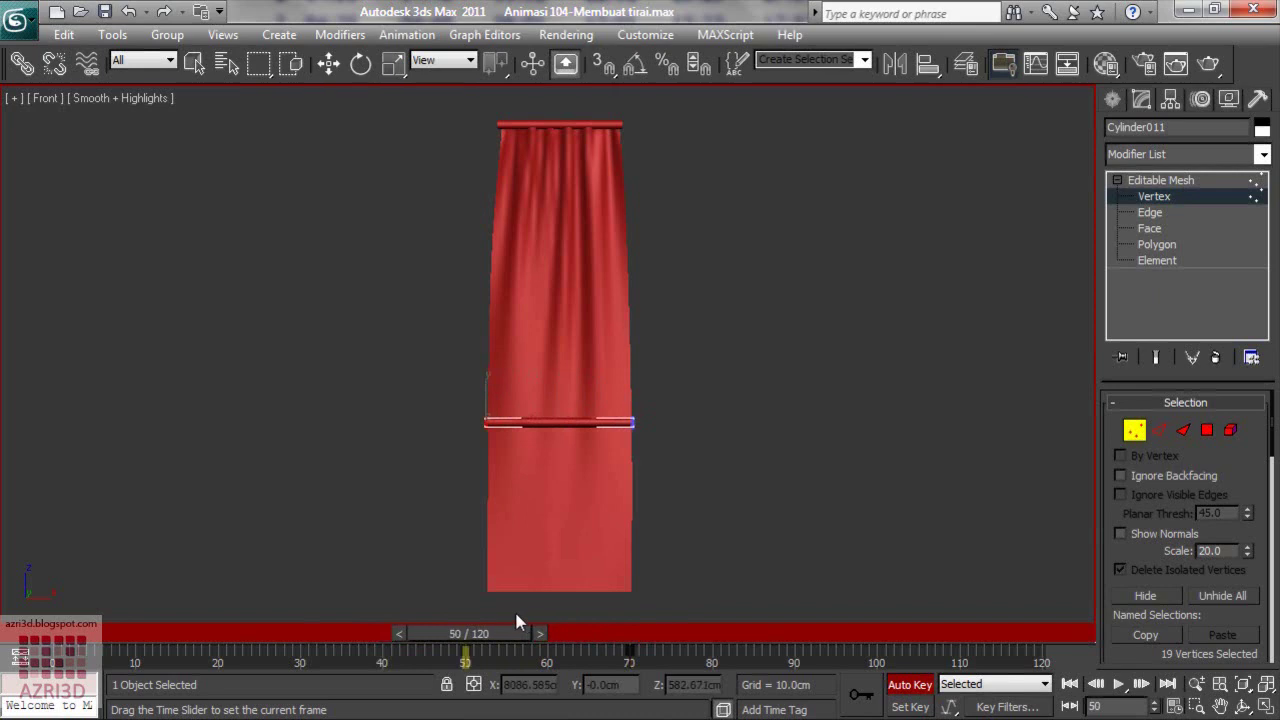
{"action": "key", "text": "w"}
{"action": "left_click", "coordinate": [918, 688]}
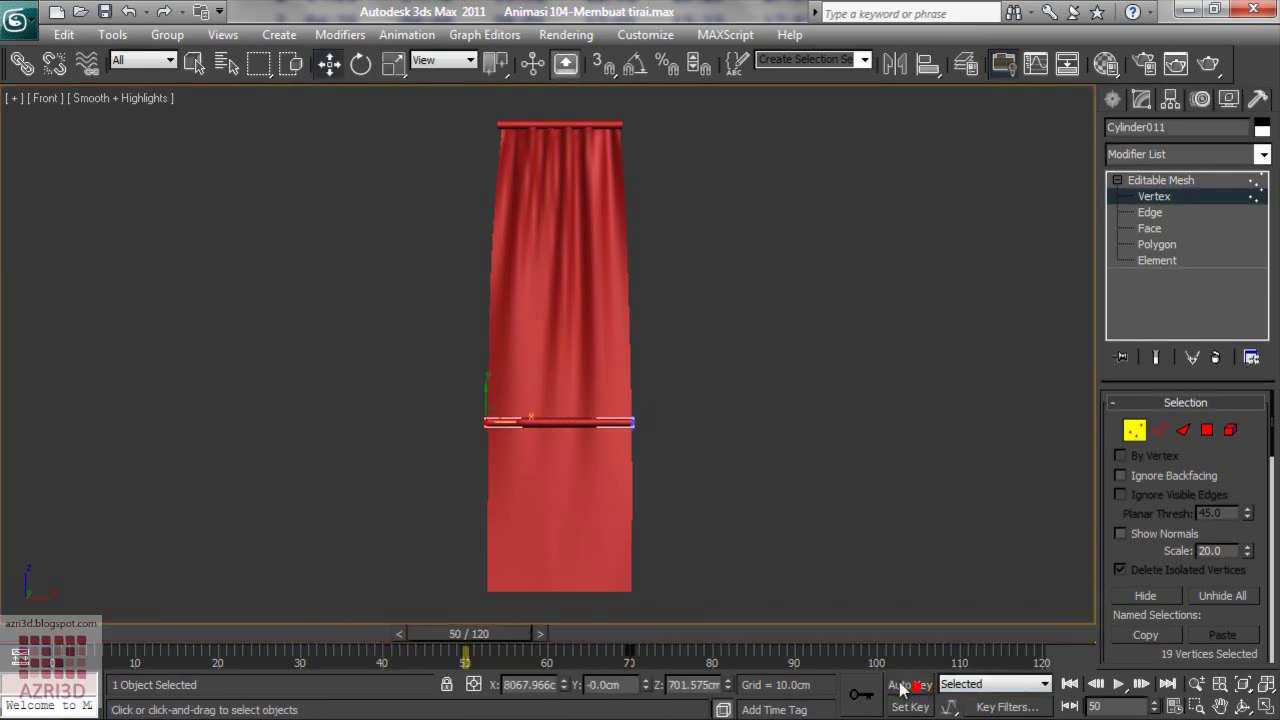
{"action": "mouse_move", "coordinate": [477, 648]}
{"action": "left_mouse_down"}
{"action": "mouse_move", "coordinate": [628, 645]}
{"action": "mouse_move", "coordinate": [480, 641]}
{"action": "left_mouse_up"}
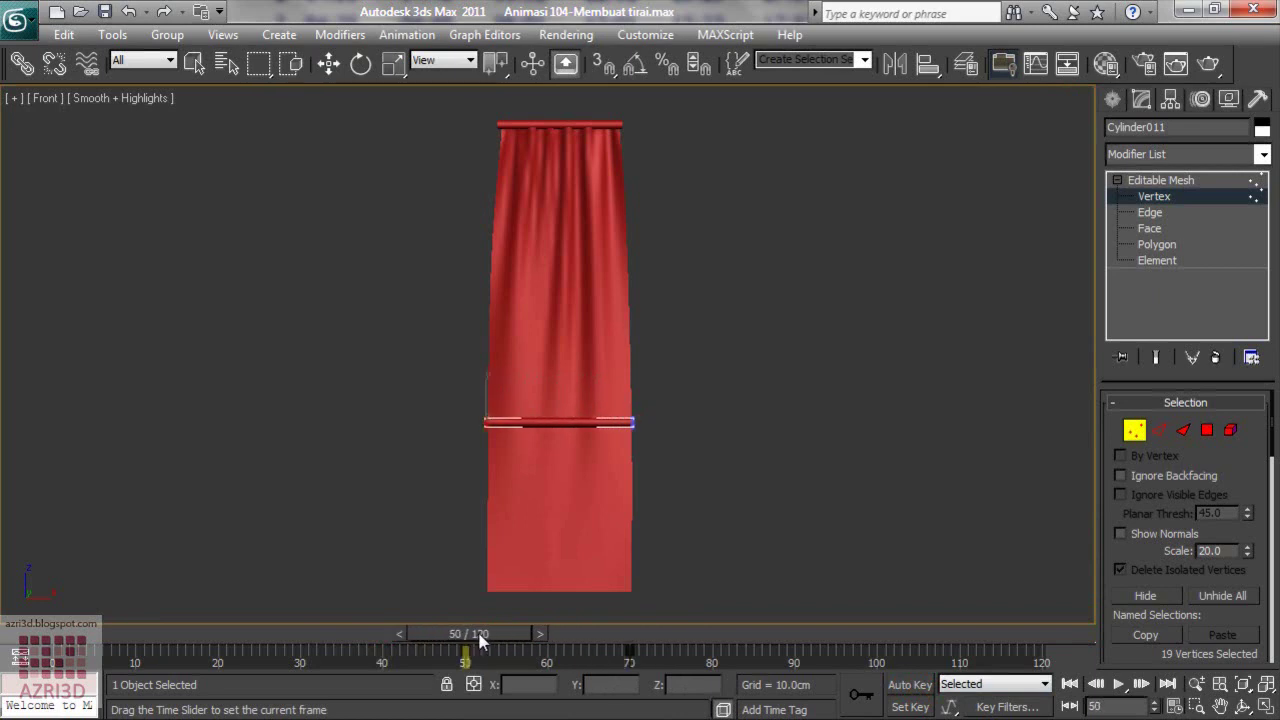
{"action": "key", "text": "w"}
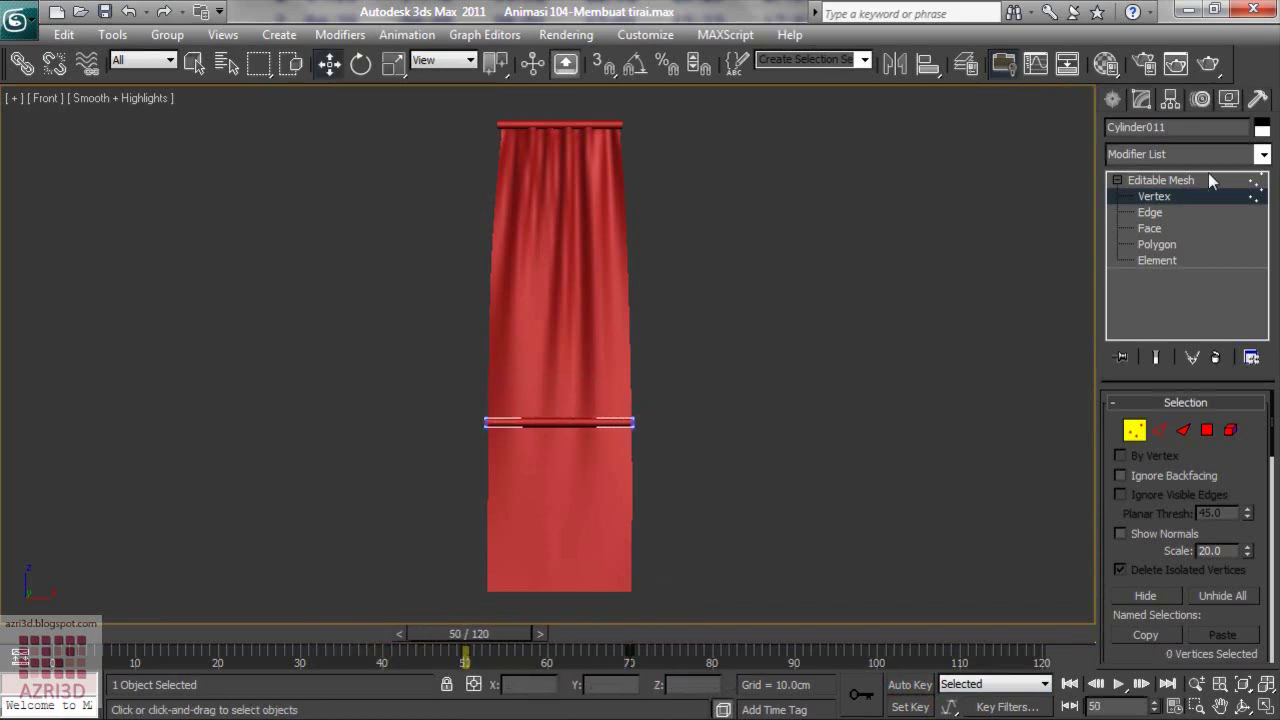
{"action": "left_click", "coordinate": [1205, 181]}
Apply a Cloth modifier to the curtain.
{"action": "left_click", "coordinate": [600, 286]}
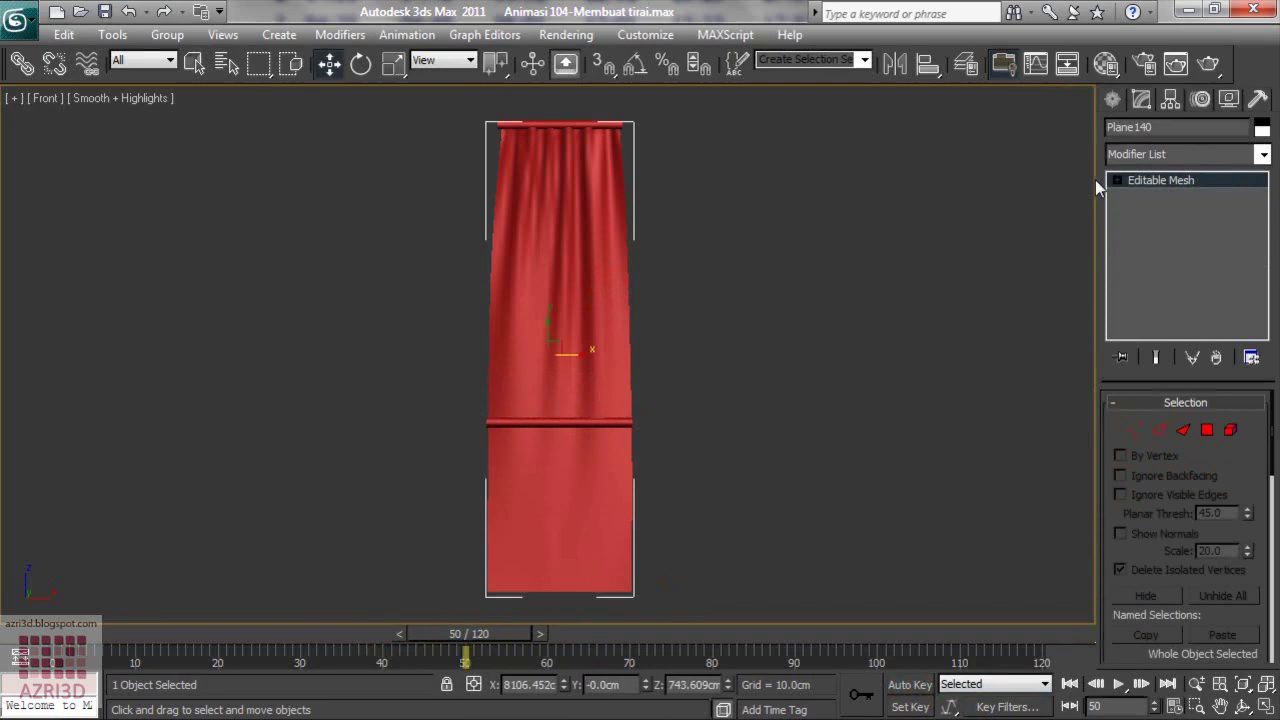
{"action": "left_click", "coordinate": [1144, 159]}
{"action": "left_click", "coordinate": [1178, 210]}
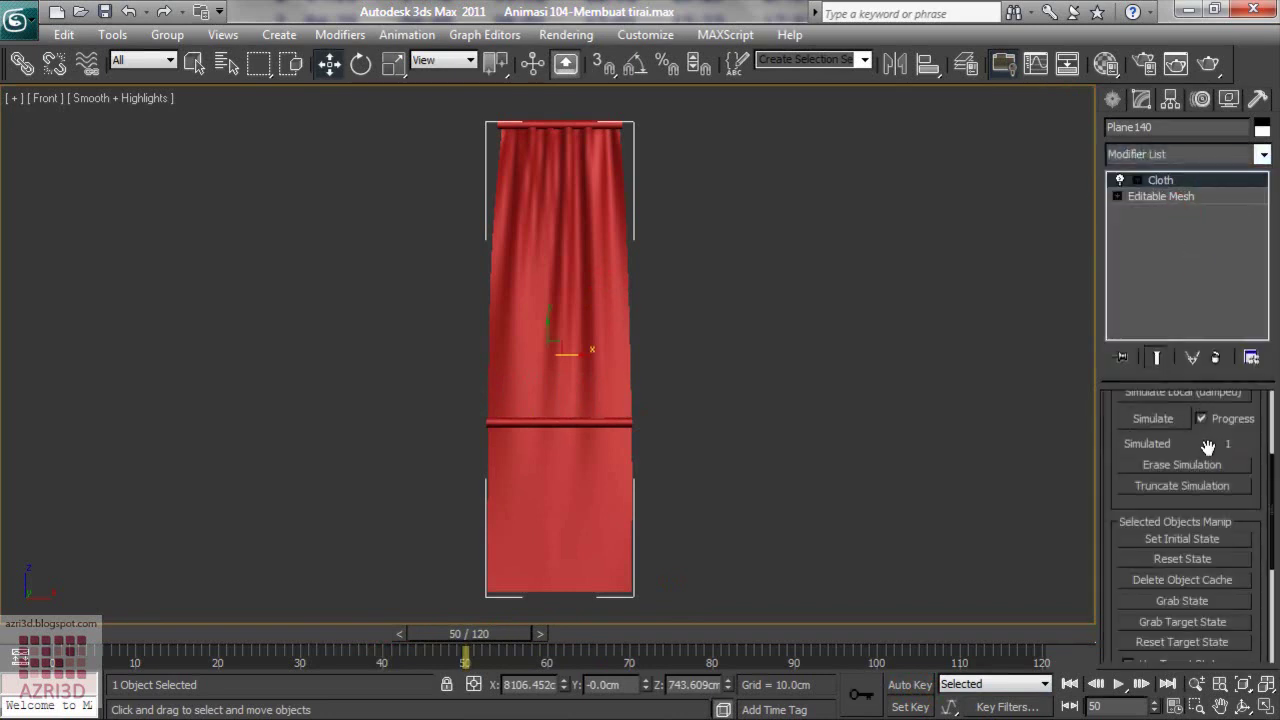
Add Cylinder010 and Cylinder011 to the curtain's cloth simulation and define both rods as collision objects.
{"action": "scroll", "coordinate": [1208, 447], "scroll_direction": "up", "scroll_amount": 3}
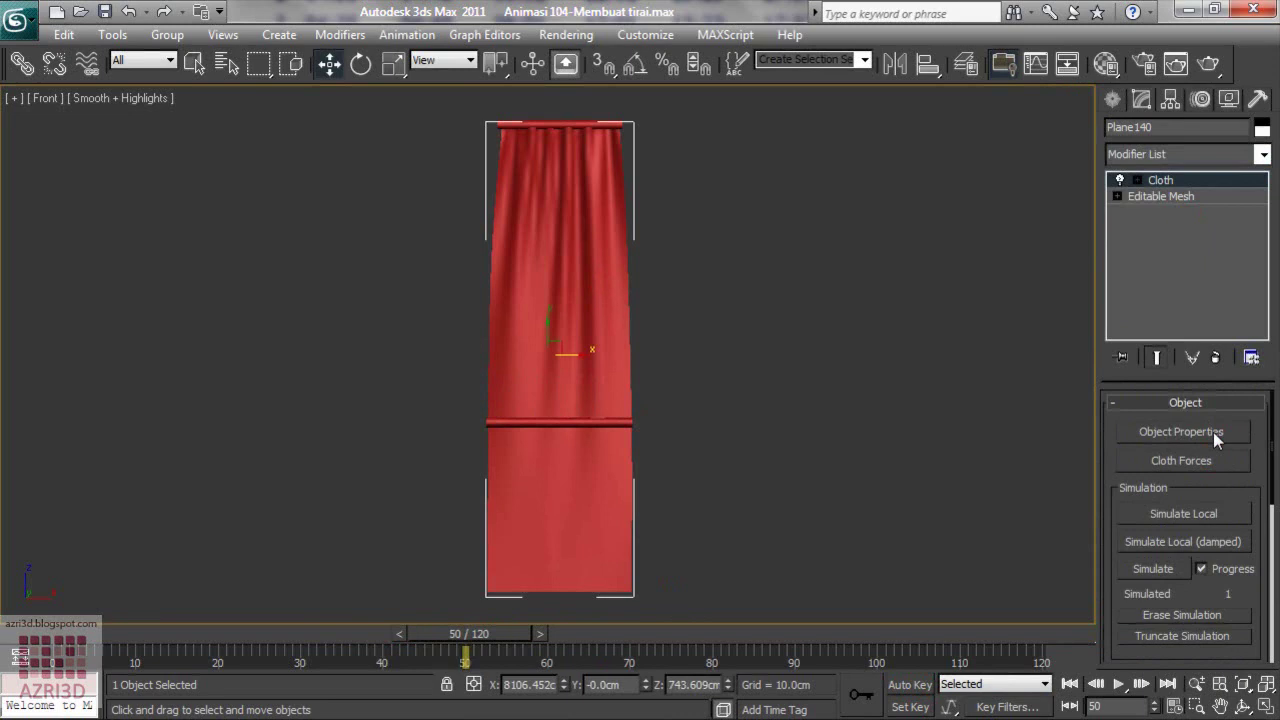
{"action": "left_click", "coordinate": [1181, 431]}
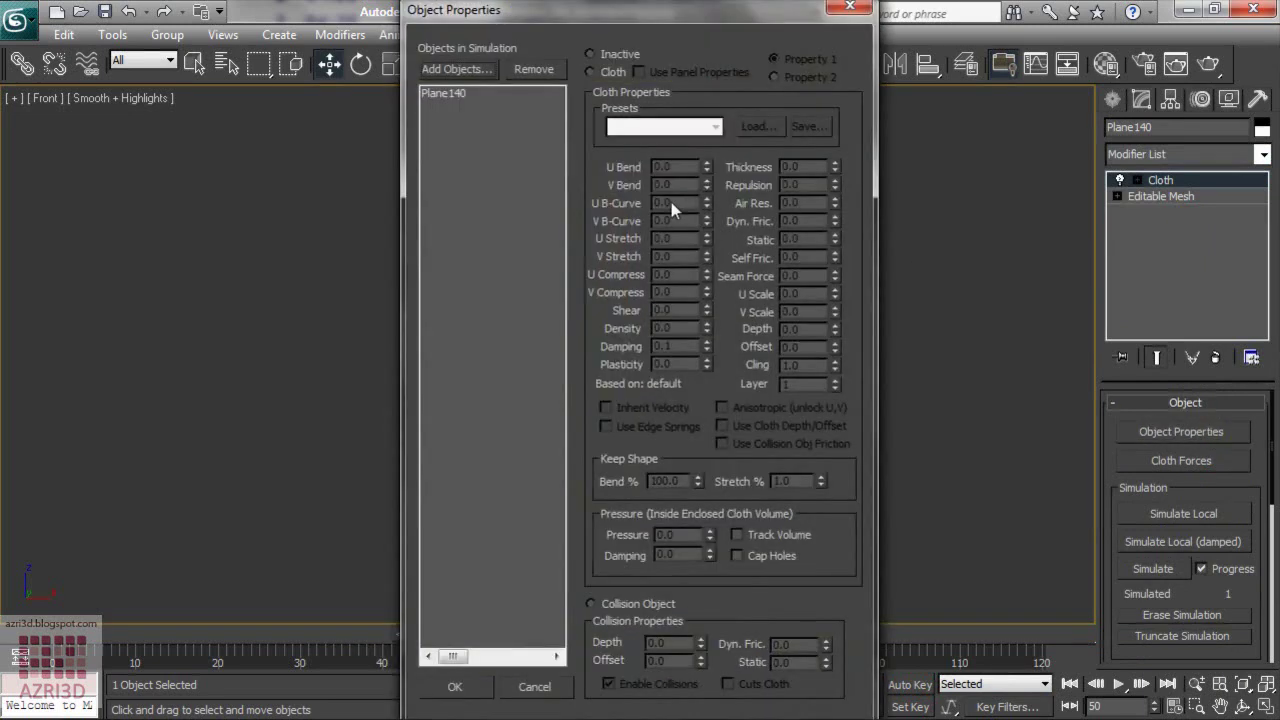
{"action": "left_click", "coordinate": [456, 69]}
{"action": "left_click_drag", "start_coordinate": [140, 234], "coordinate": [128, 250]}
{"action": "left_click_drag", "start_coordinate": [408, 120], "coordinate": [401, 27]}
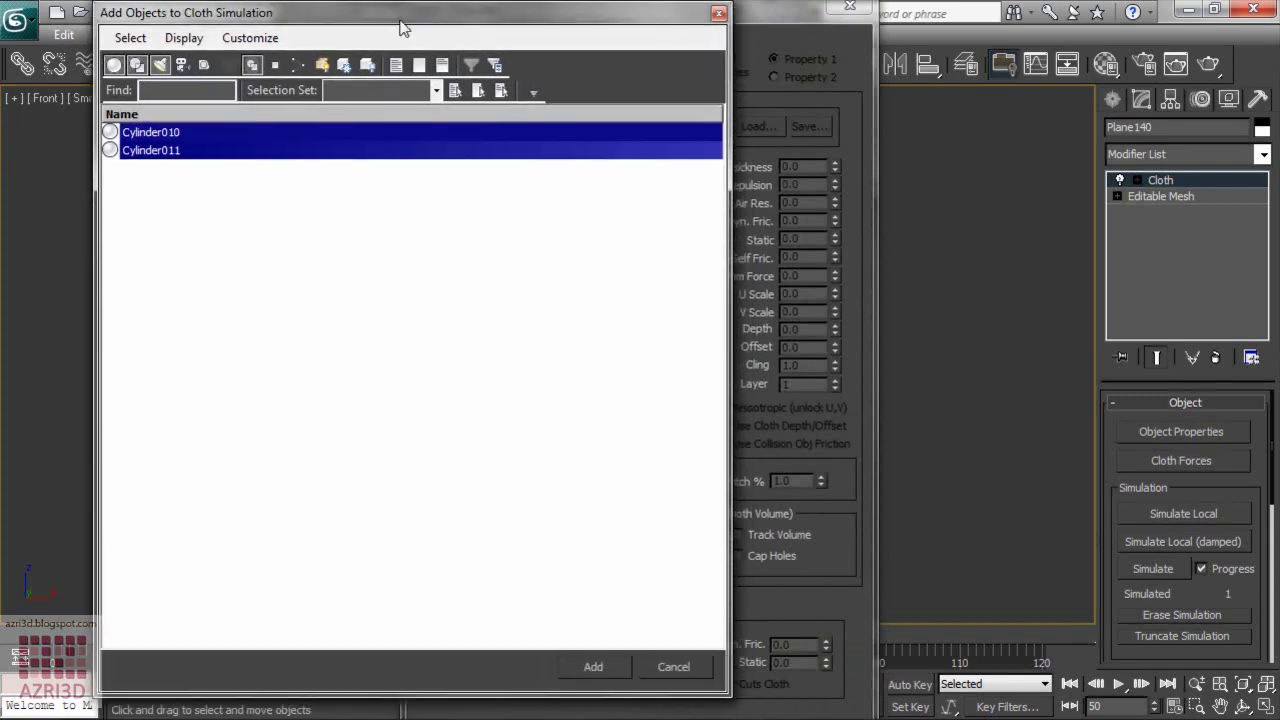
{"action": "left_click", "coordinate": [598, 660]}
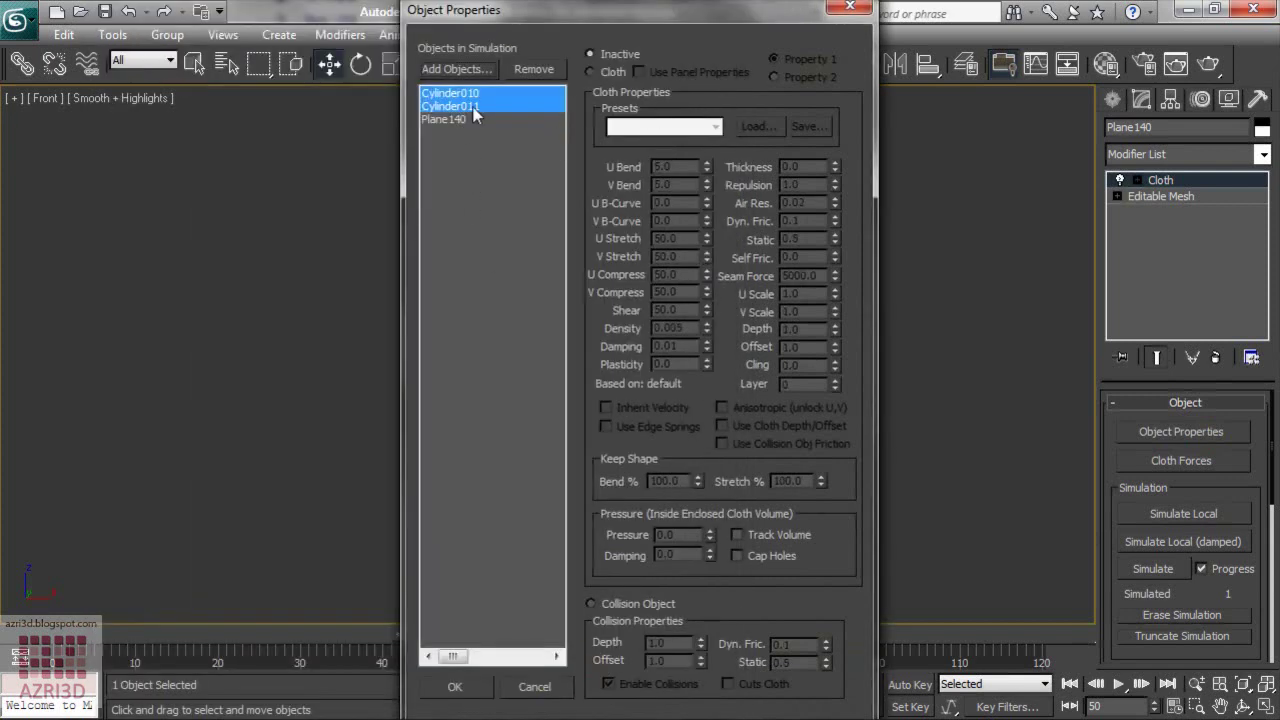
{"action": "left_click", "coordinate": [591, 604]}
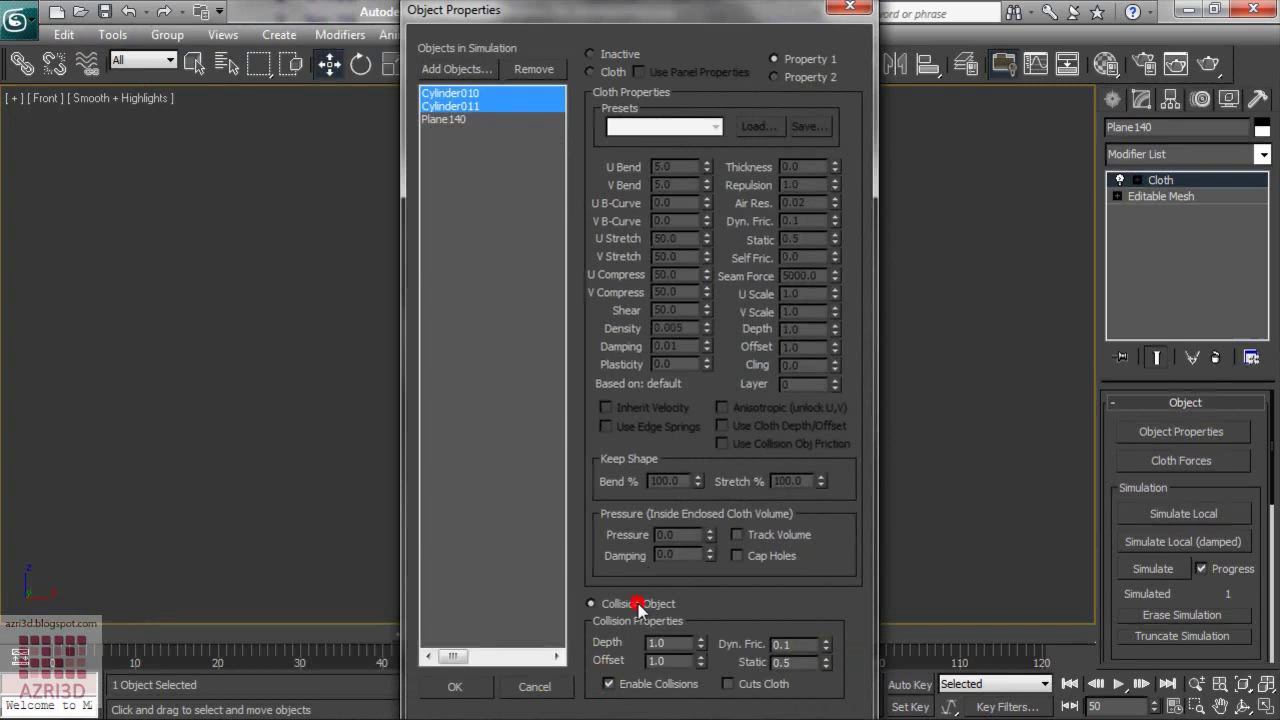
Define Plane140 as cloth with the Cotton preset and accept the object properties.
{"action": "left_click", "coordinate": [462, 119]}
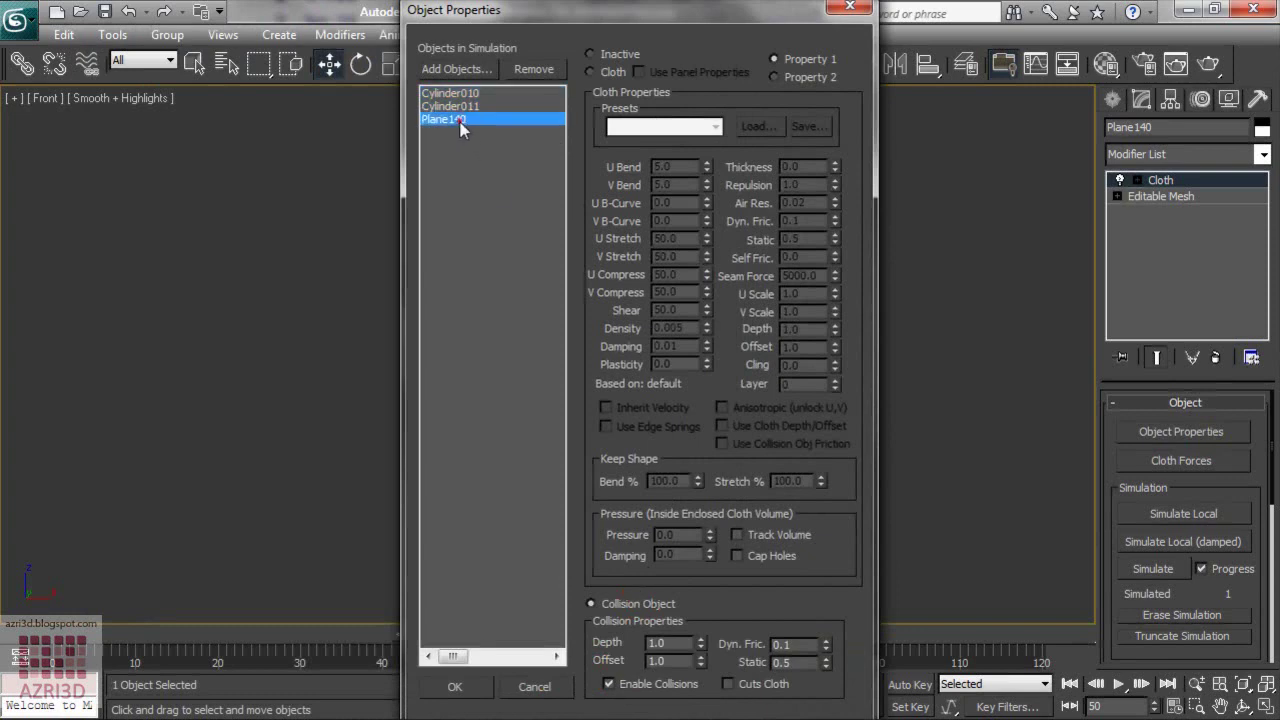
{"action": "left_click", "coordinate": [607, 72]}
{"action": "left_click", "coordinate": [630, 127]}
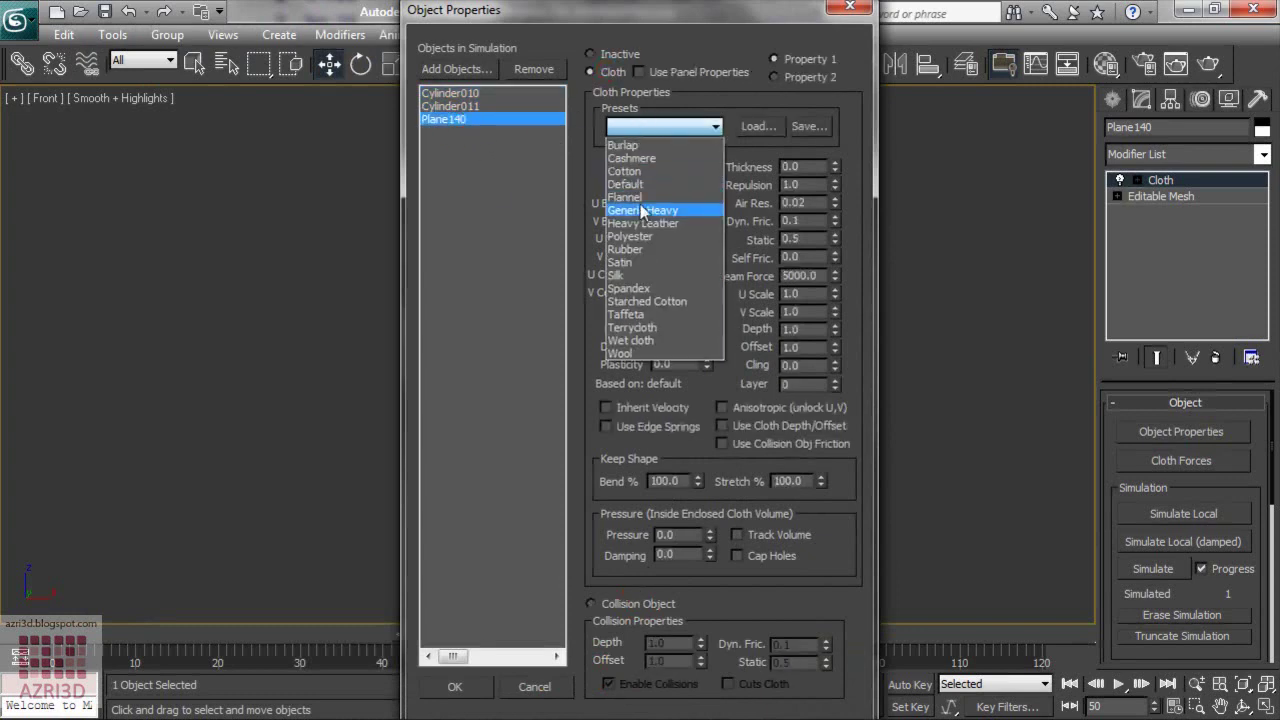
{"action": "left_click", "coordinate": [624, 171]}
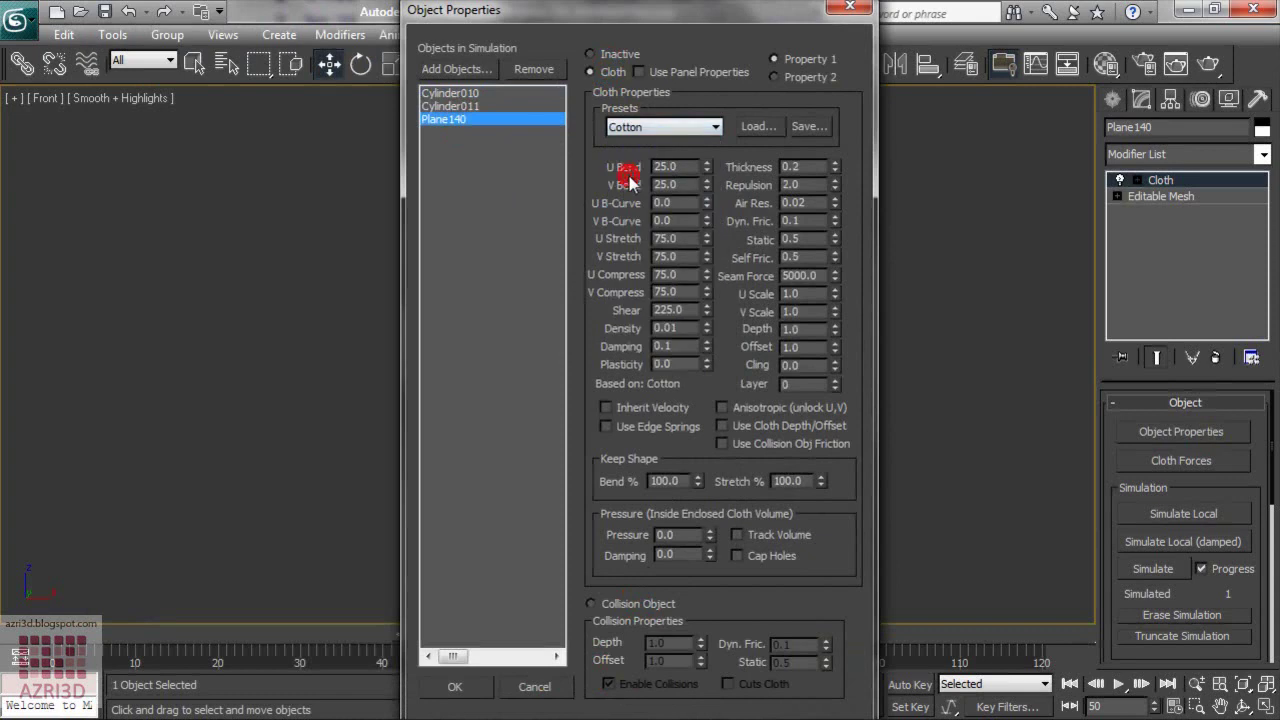
{"action": "left_click", "coordinate": [455, 686]}
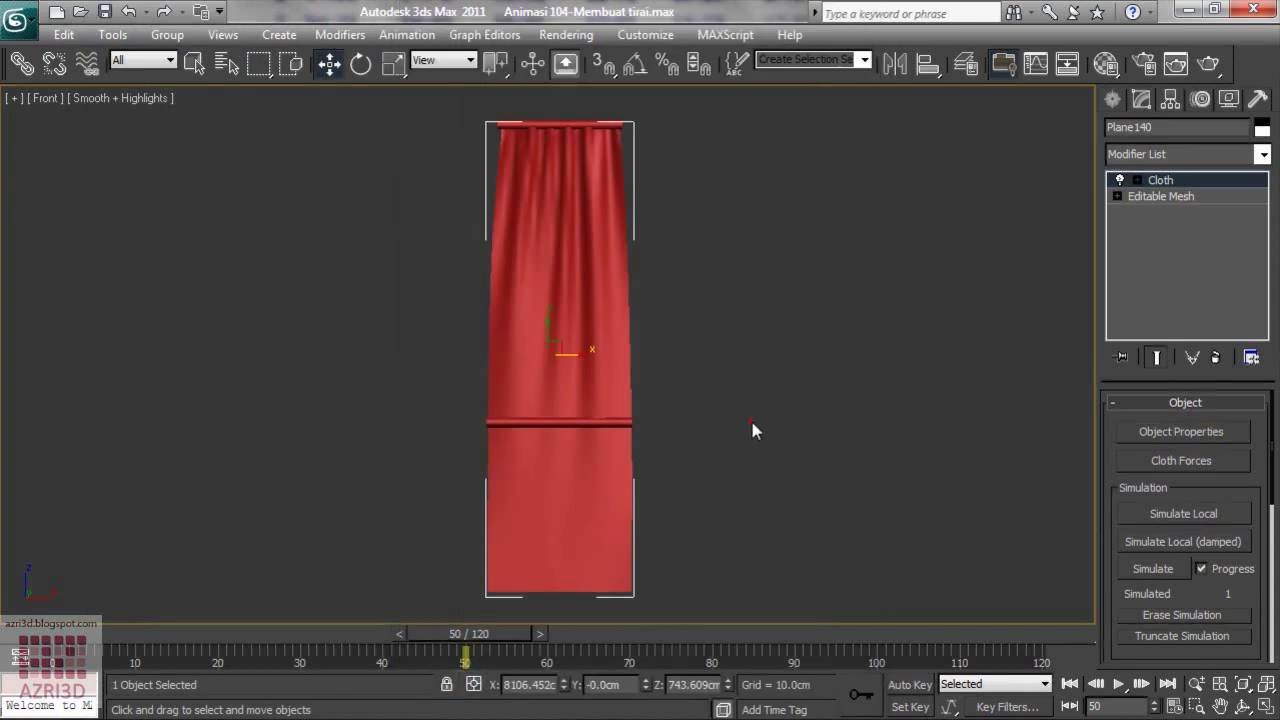
{"action": "left_click", "coordinate": [1137, 181]}
{"action": "left_click", "coordinate": [1178, 197]}
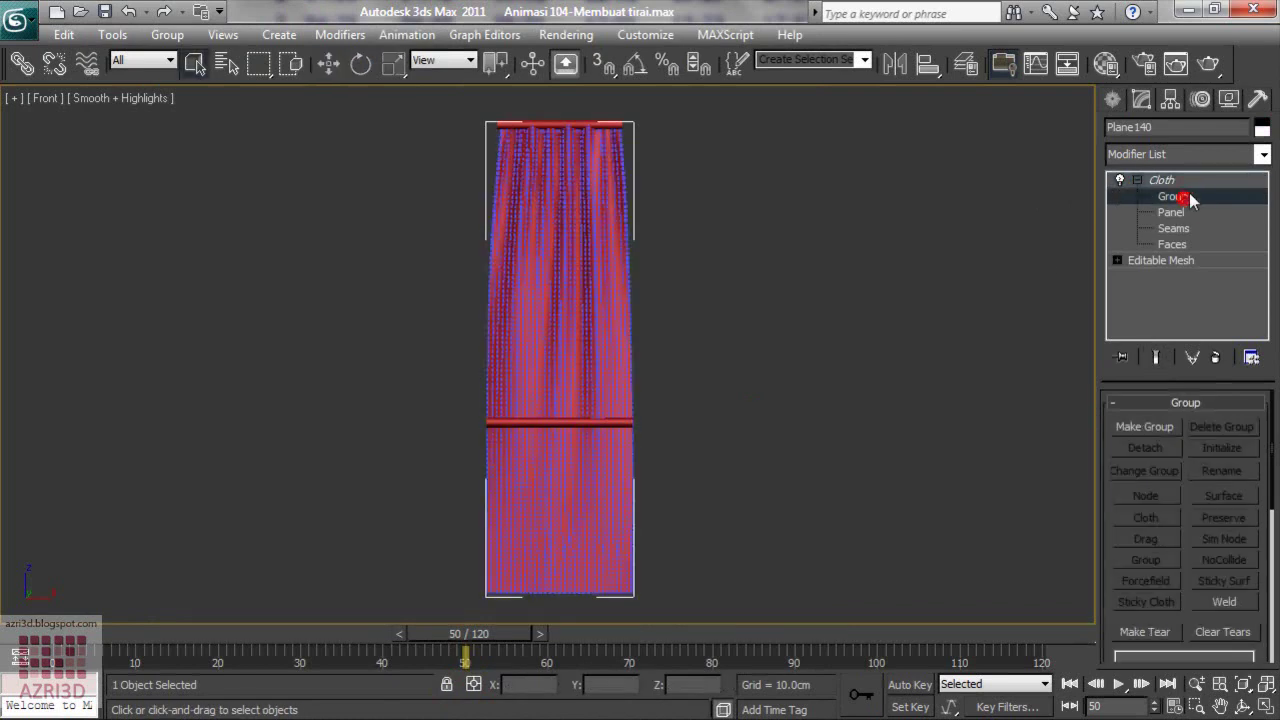
{"action": "left_click_drag", "start_coordinate": [474, 113], "coordinate": [645, 160]}
{"action": "key", "text": "z"}
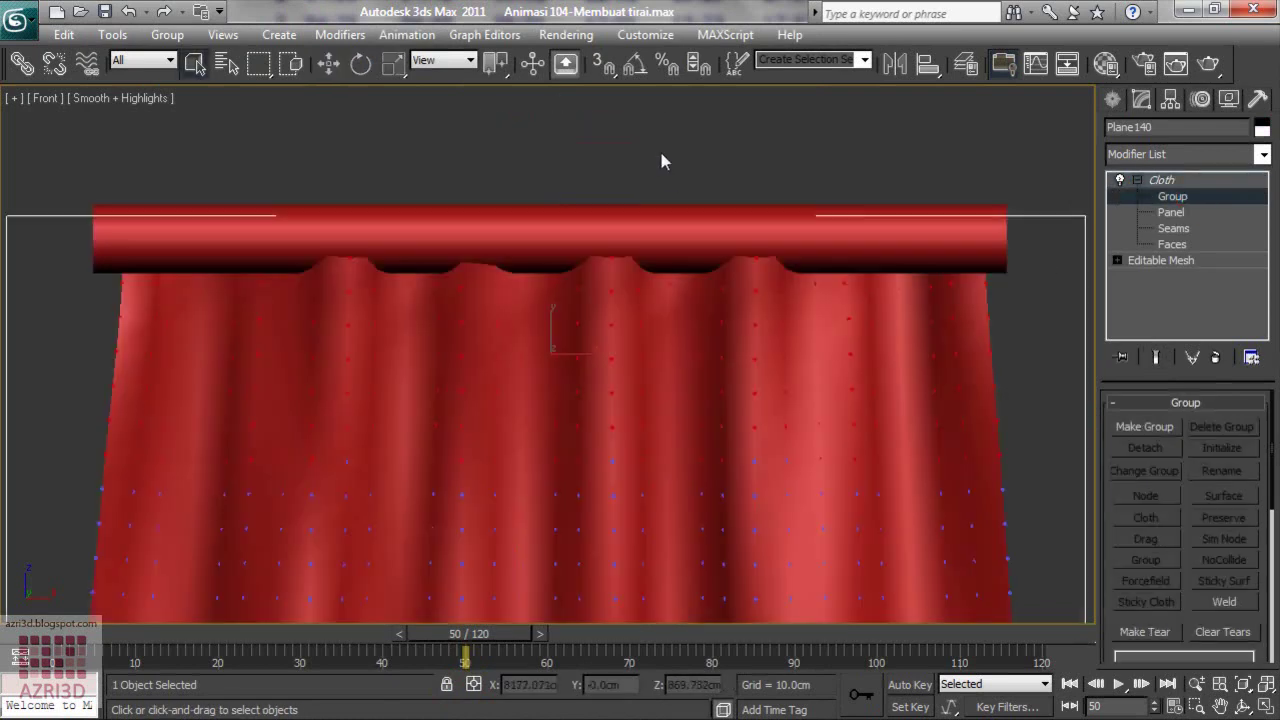
{"action": "key", "text": "shift+z"}
{"action": "left_click_drag", "start_coordinate": [273, 204], "coordinate": [803, 323]}
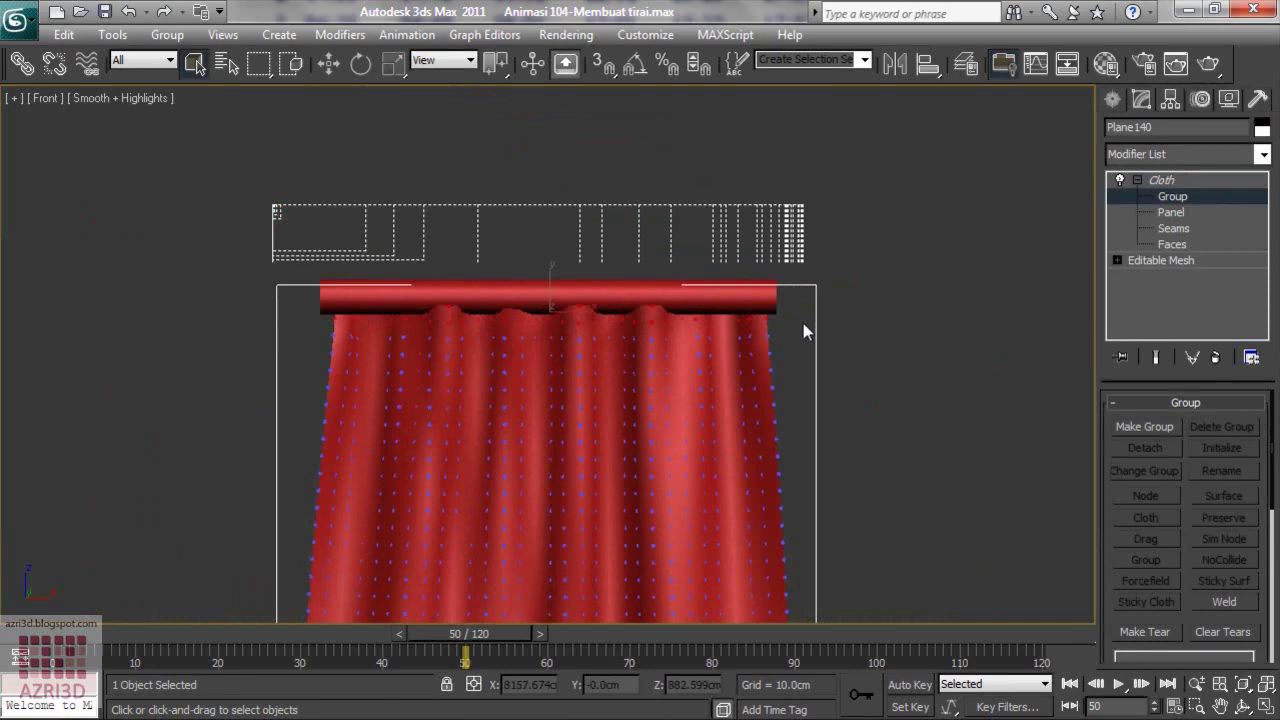
Show the view in wireframe and lower the top rod slightly so it overlaps the curtain's top edge.
{"action": "key", "text": "F3"}
{"action": "left_click_drag", "start_coordinate": [286, 248], "coordinate": [804, 323]}
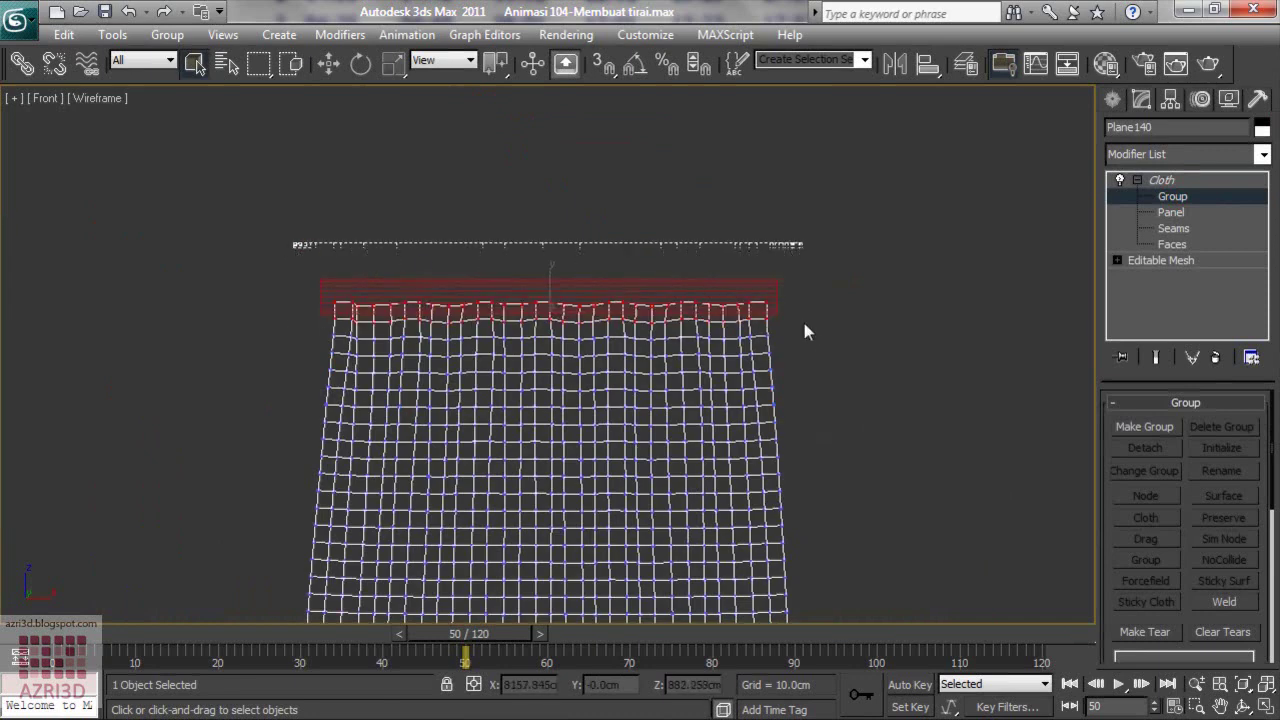
{"action": "left_click", "coordinate": [1161, 182]}
{"action": "left_click", "coordinate": [749, 290]}
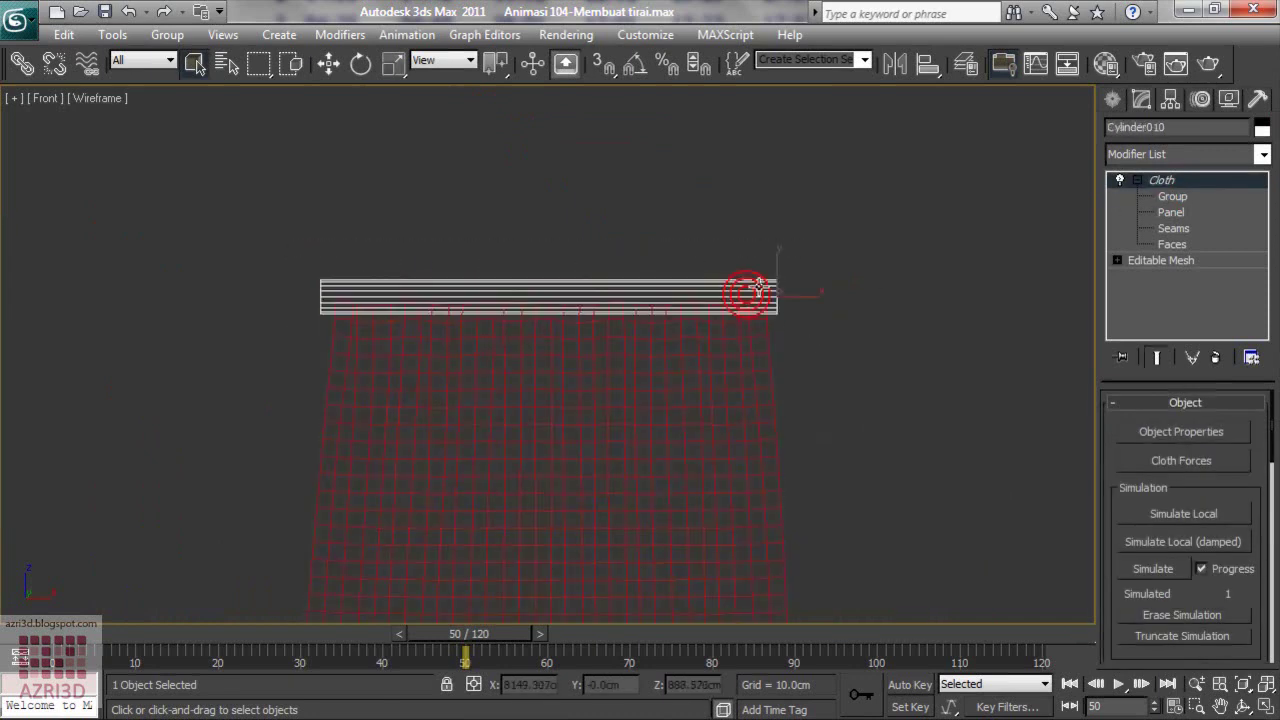
{"action": "left_click", "coordinate": [329, 63]}
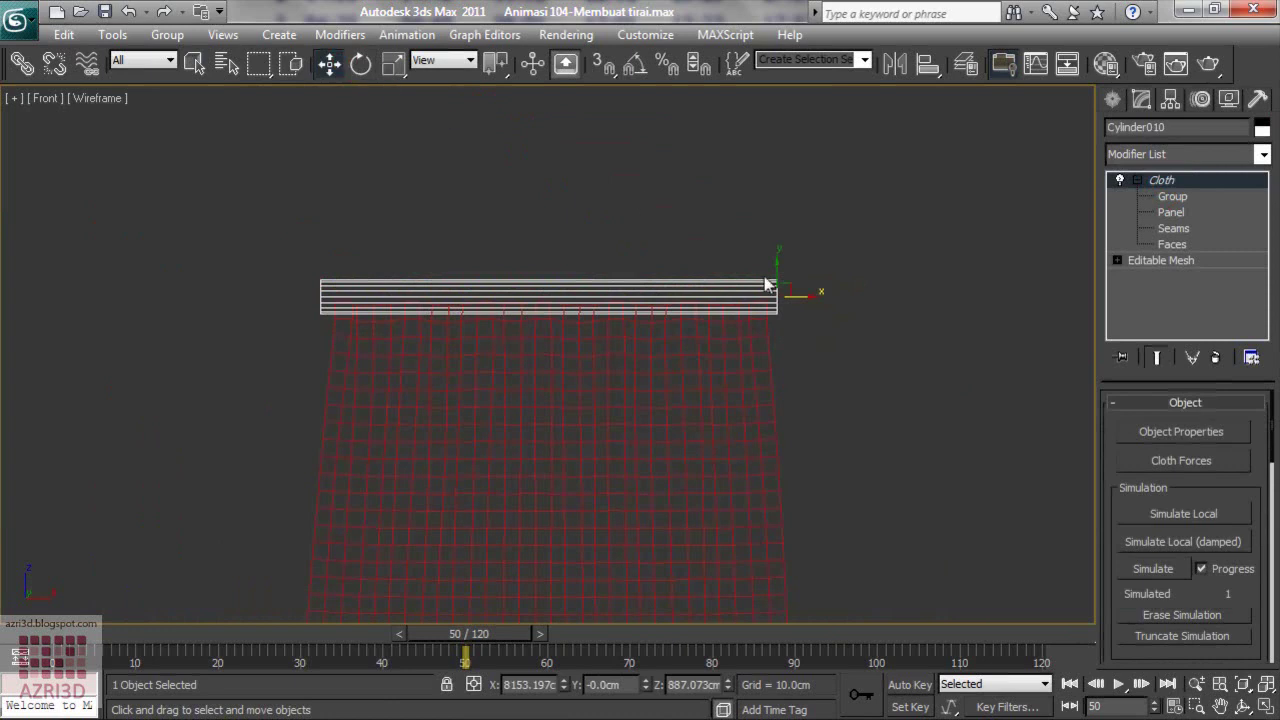
{"action": "left_click_drag", "start_coordinate": [774, 263], "coordinate": [777, 277]}
{"action": "key", "text": "q"}
Make a cloth group from the curtain's top-edge vertices and constrain it to the top rod's surface.
{"action": "left_click", "coordinate": [712, 358]}
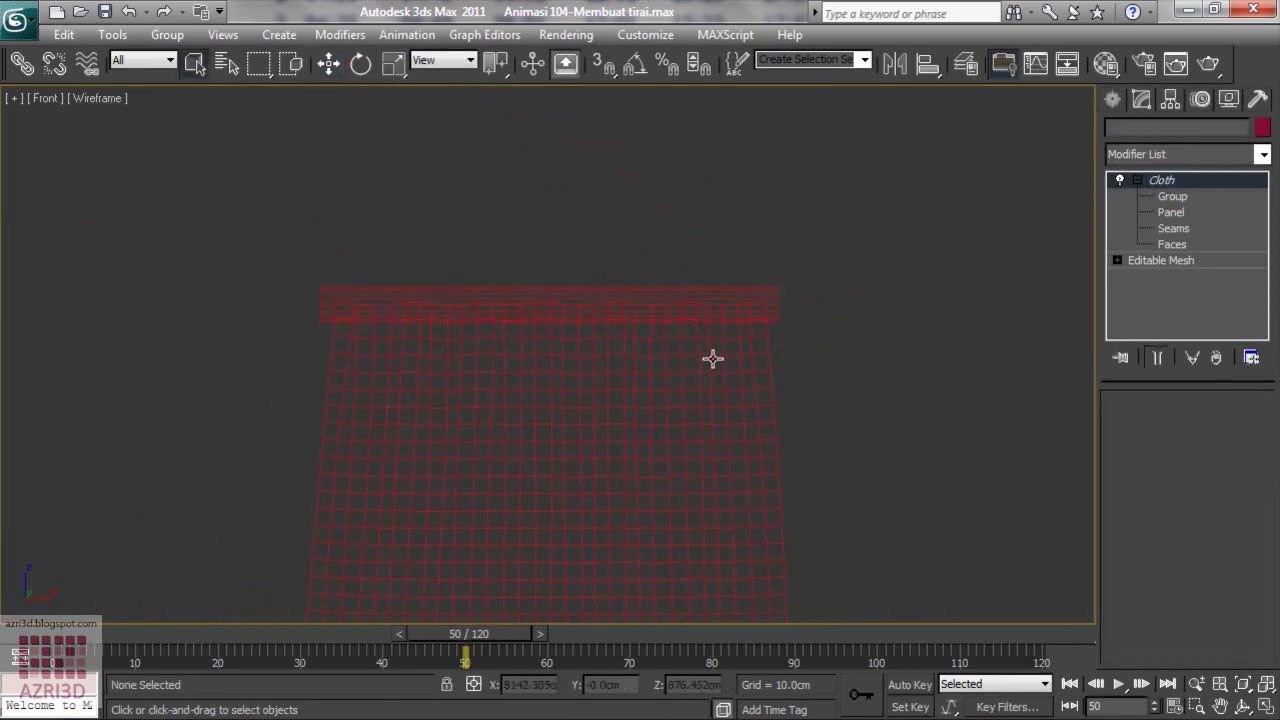
{"action": "left_click", "coordinate": [712, 358]}
{"action": "left_click", "coordinate": [1172, 196]}
{"action": "left_click_drag", "start_coordinate": [254, 239], "coordinate": [843, 333]}
{"action": "left_click", "coordinate": [1136, 421]}
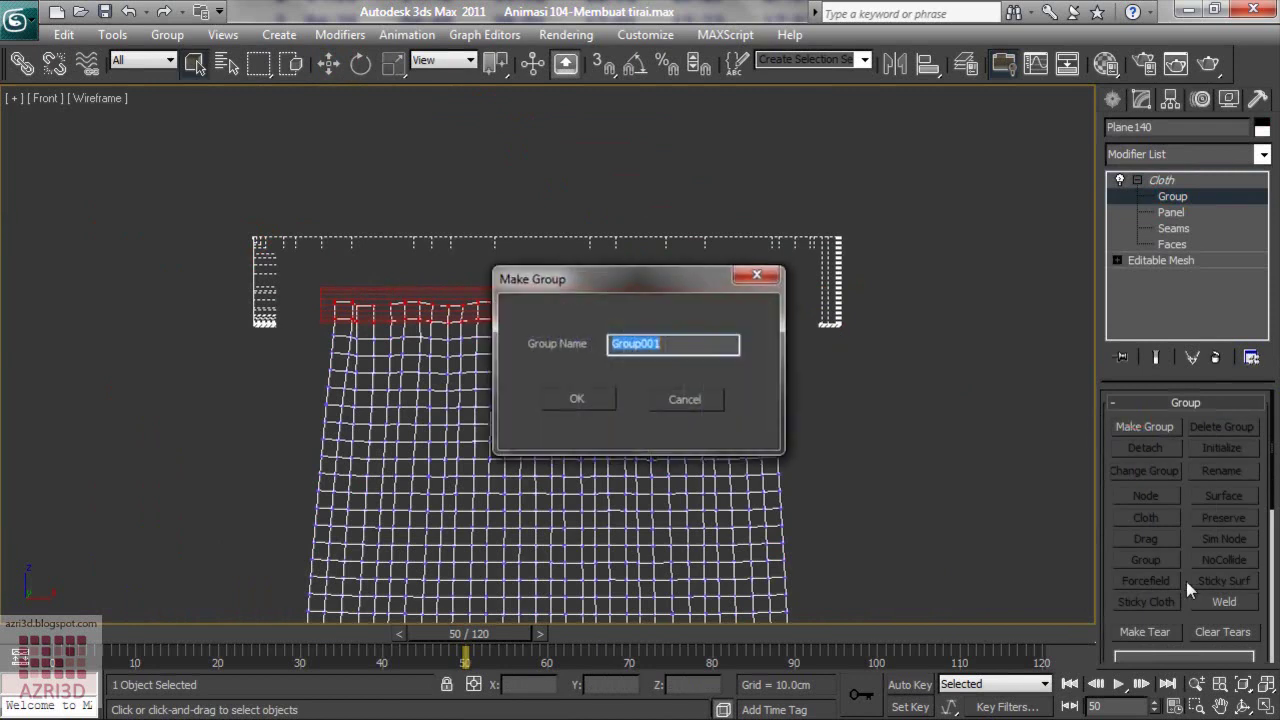
{"action": "left_click", "coordinate": [580, 410]}
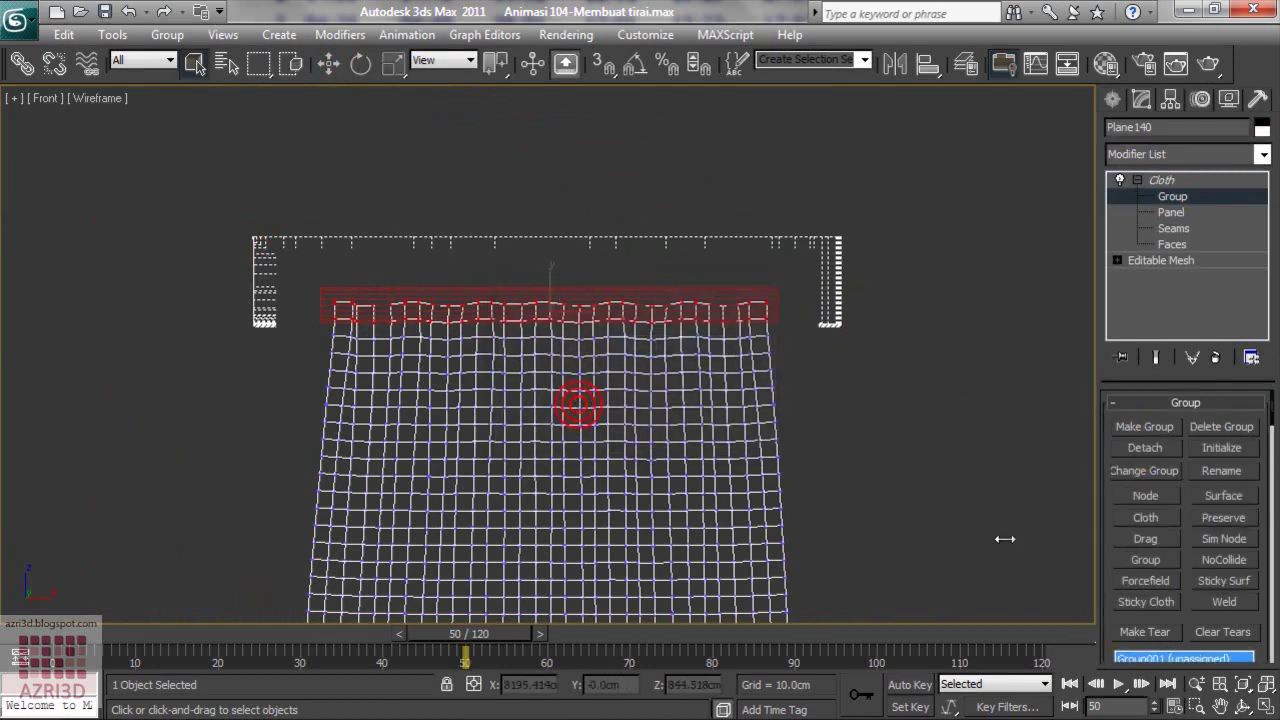
{"action": "left_click", "coordinate": [1226, 496]}
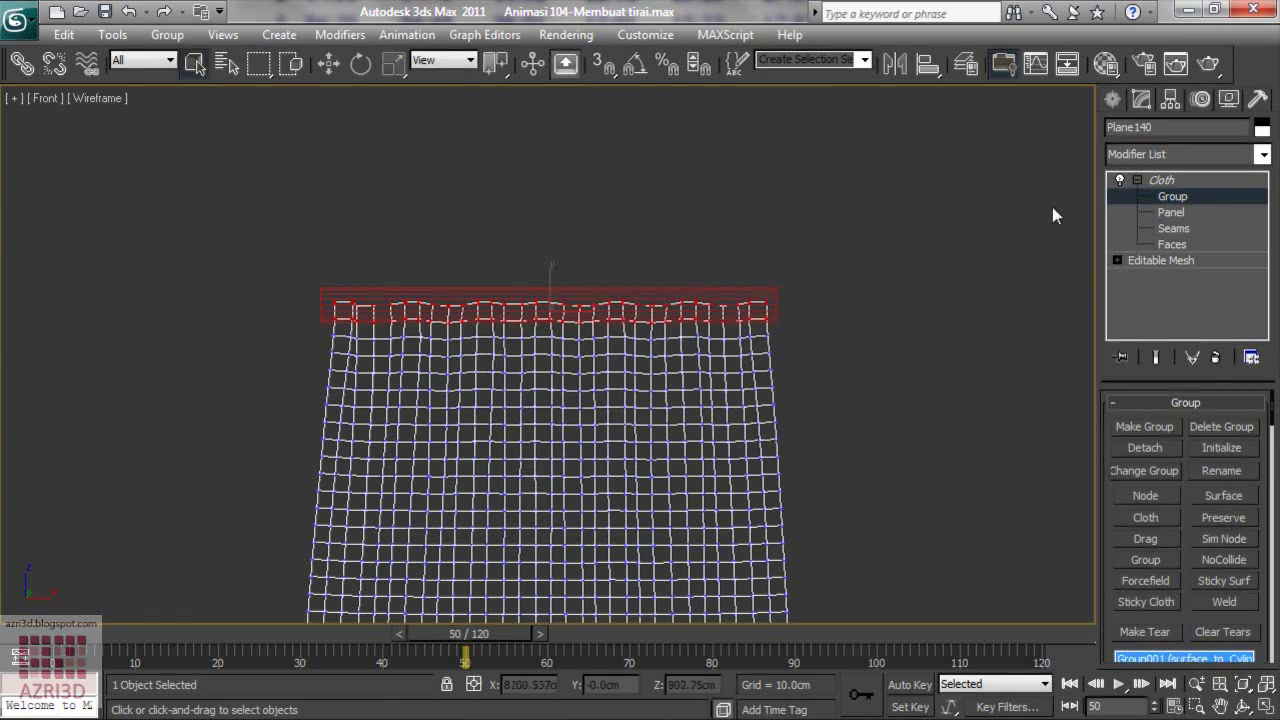
{"action": "left_click", "coordinate": [1178, 180]}
Make a second cloth group from the curtain vertices behind the lower rod and constrain it to that rod's surface.
{"action": "scroll", "coordinate": [811, 314], "scroll_direction": "down", "scroll_amount": 6}
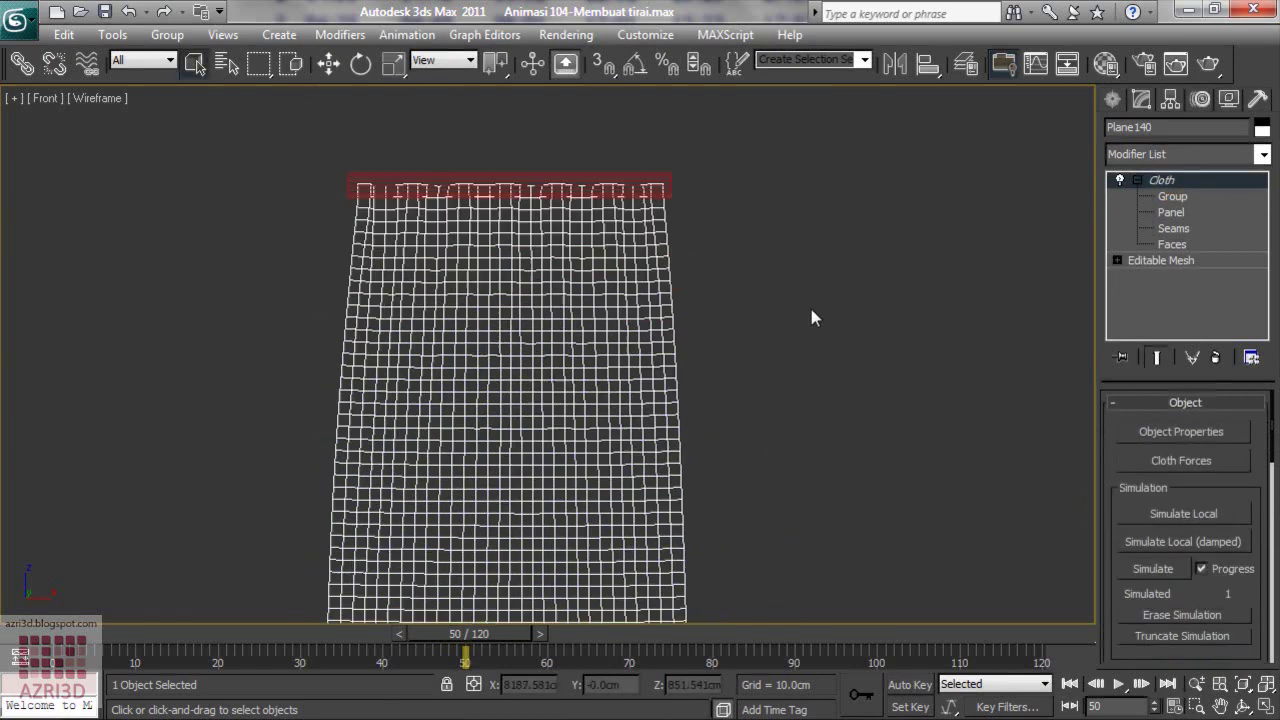
{"action": "left_click", "coordinate": [1172, 196]}
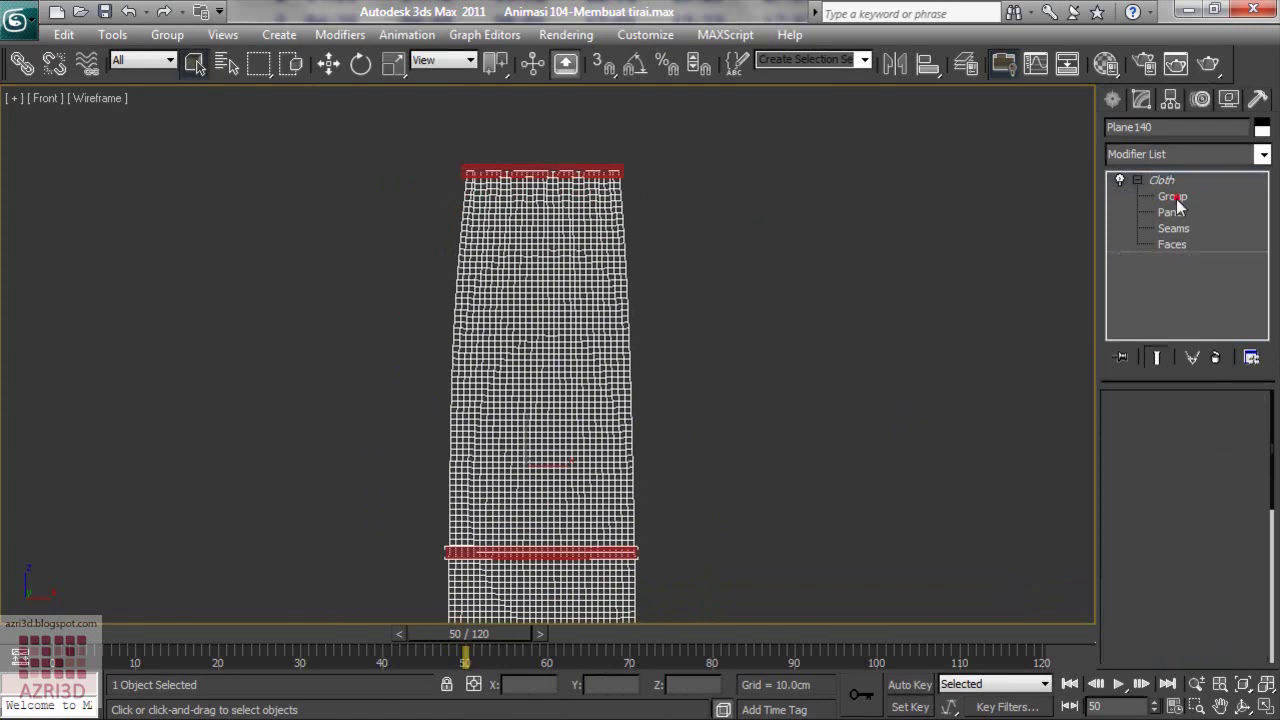
{"action": "middle_click_drag", "start_coordinate": [717, 590], "coordinate": [697, 465]}
{"action": "scroll", "coordinate": [697, 465], "scroll_direction": "up", "scroll_amount": 3}
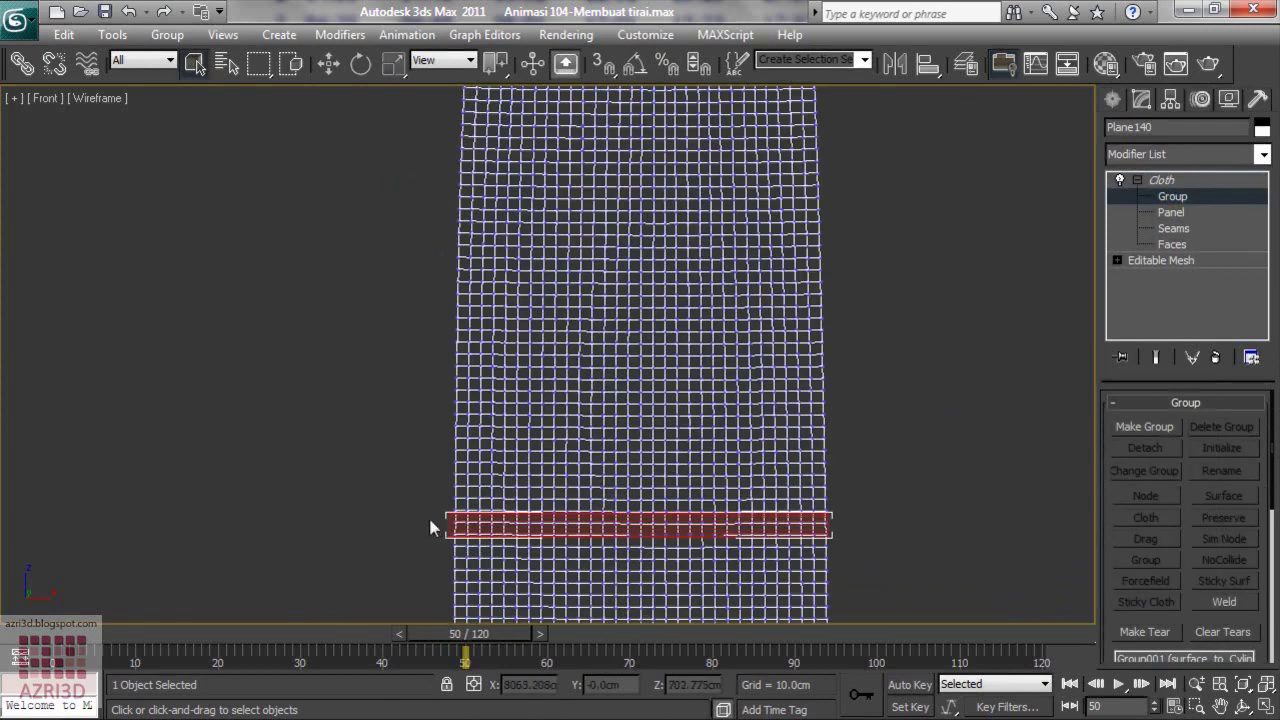
{"action": "left_click_drag", "start_coordinate": [436, 512], "coordinate": [843, 533]}
{"action": "left_click", "coordinate": [1167, 428]}
{"action": "left_click", "coordinate": [599, 401]}
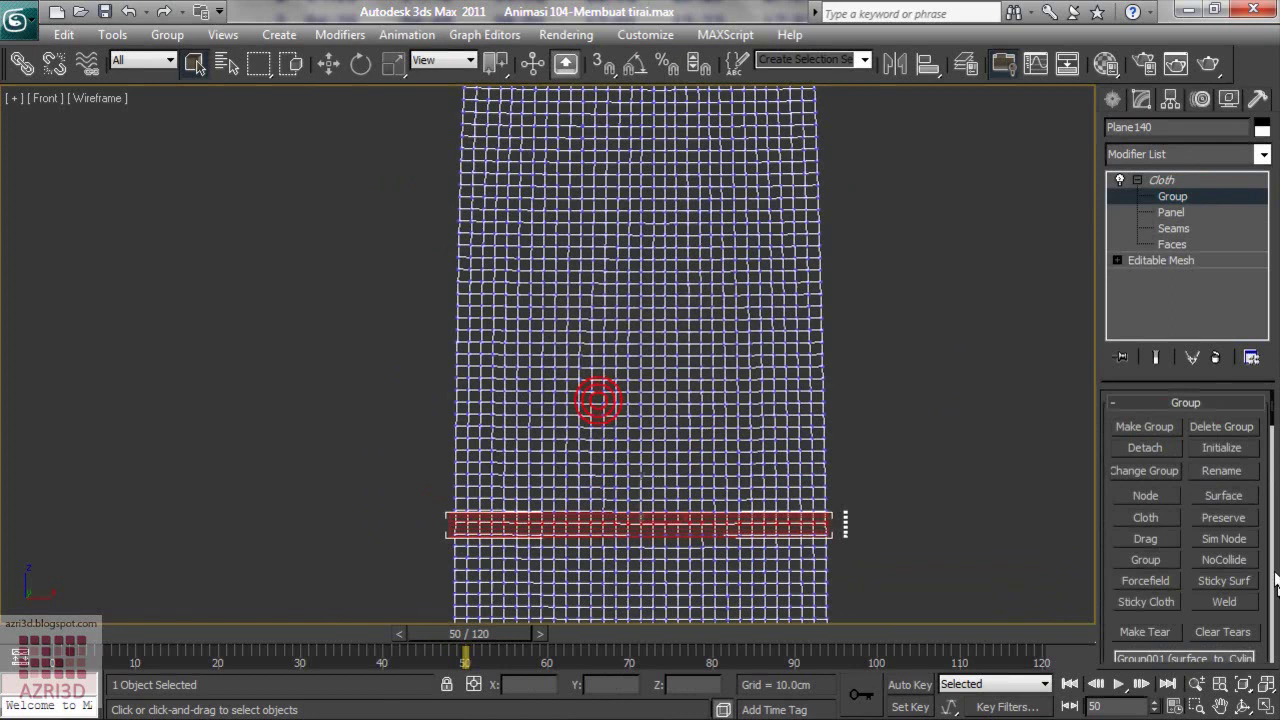
{"action": "left_click", "coordinate": [1243, 500]}
{"action": "left_click", "coordinate": [815, 523]}
{"action": "scroll", "coordinate": [1150, 560], "scroll_direction": "down", "scroll_amount": 5}
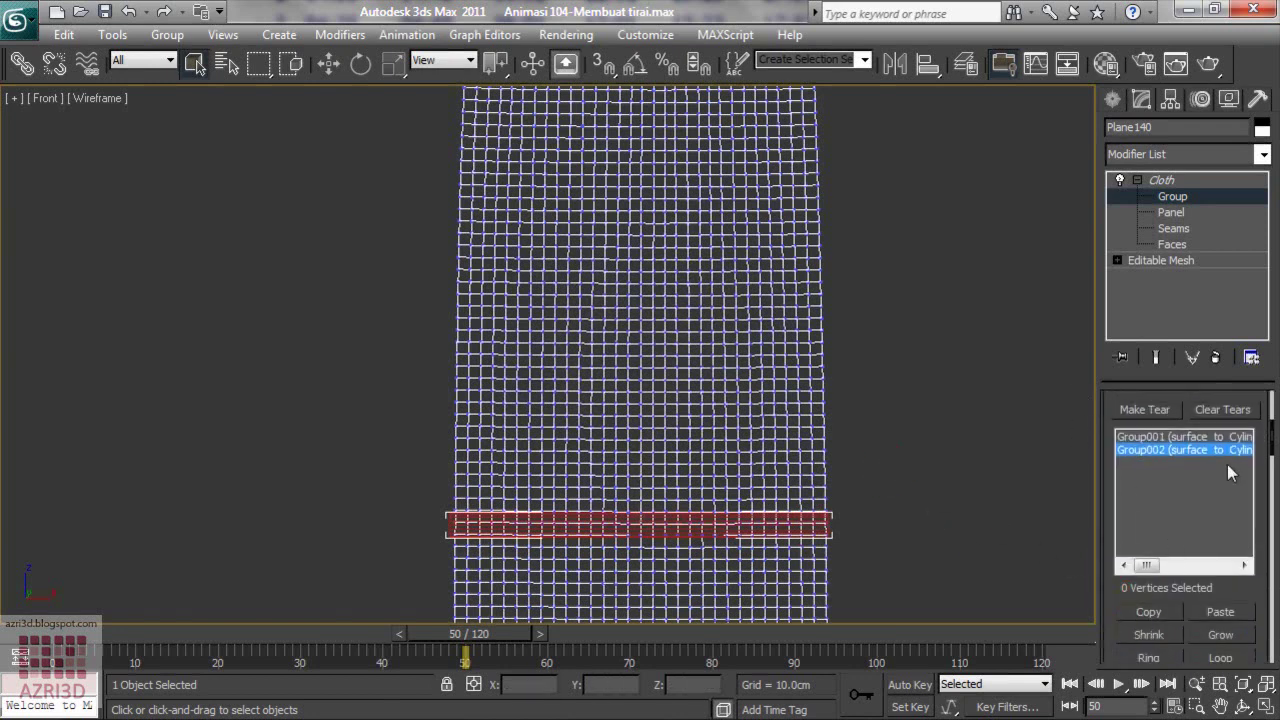
{"action": "left_click", "coordinate": [1165, 567]}
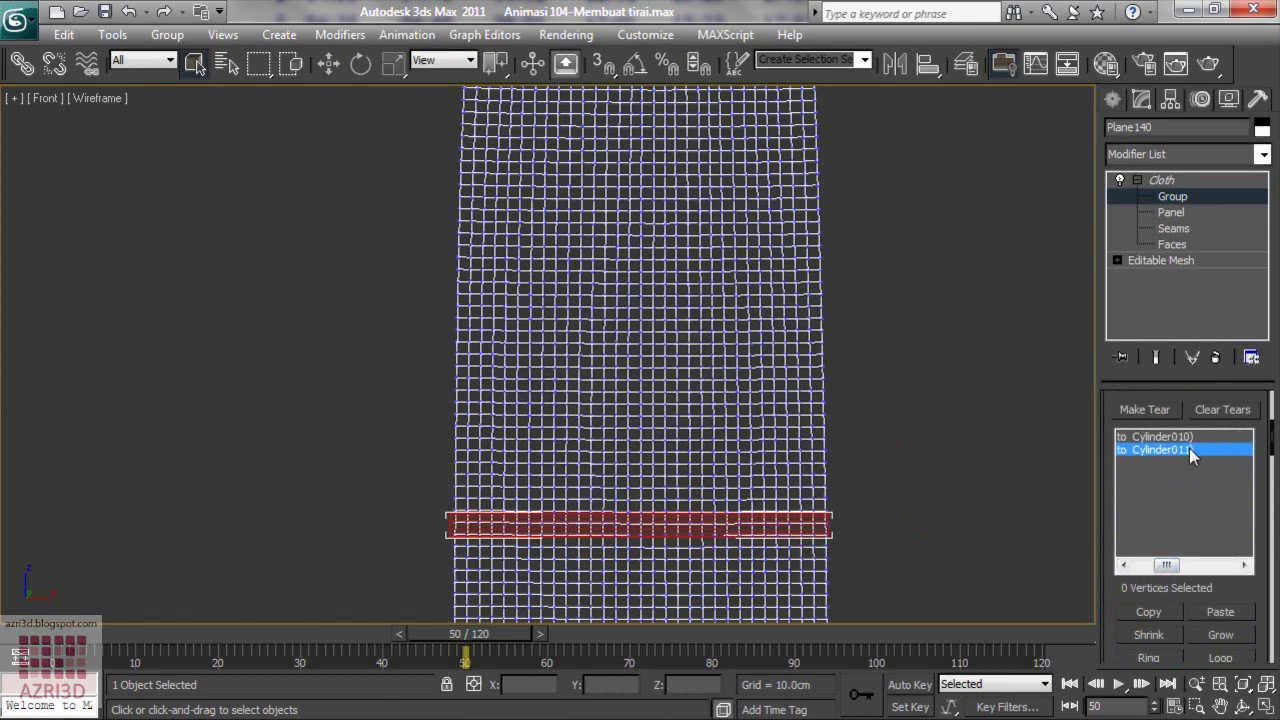
{"action": "left_click", "coordinate": [1163, 182]}
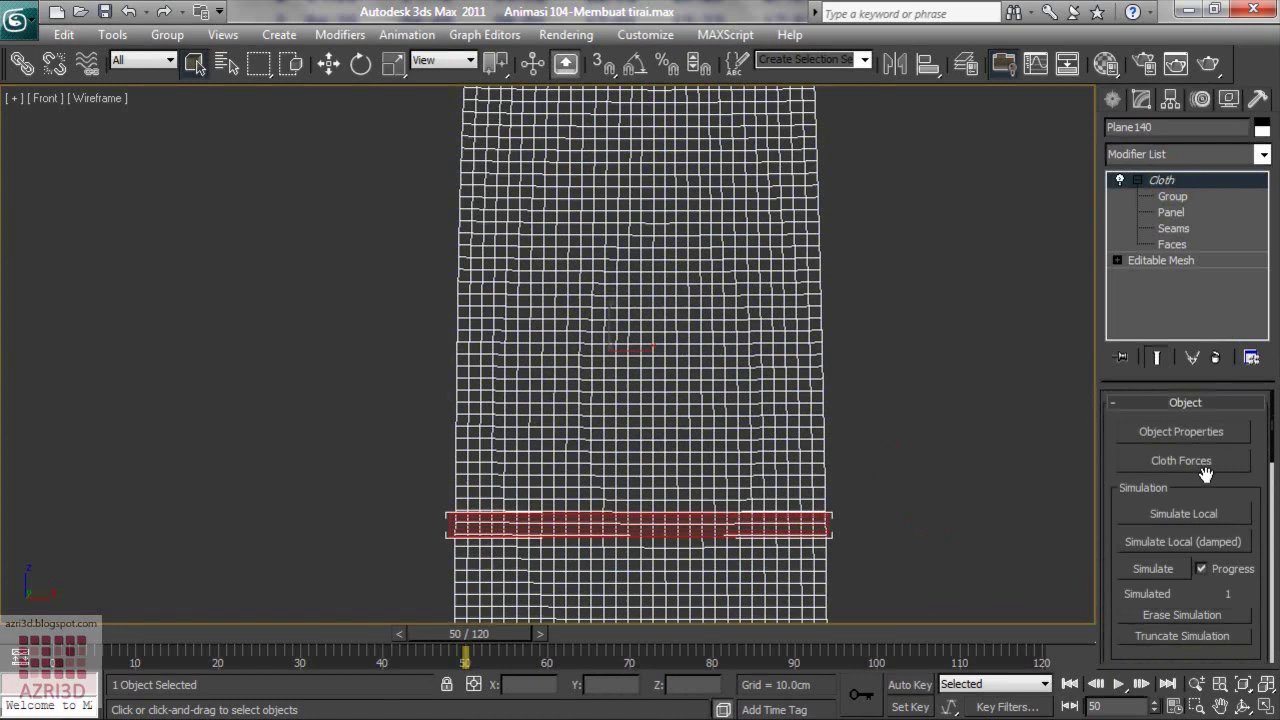
Set the curtain's cloth simulation to start at frame 50 and end at frame 80.
{"action": "left_click", "coordinate": [1009, 470]}
{"action": "scroll", "coordinate": [820, 362], "scroll_direction": "down", "scroll_amount": 4}
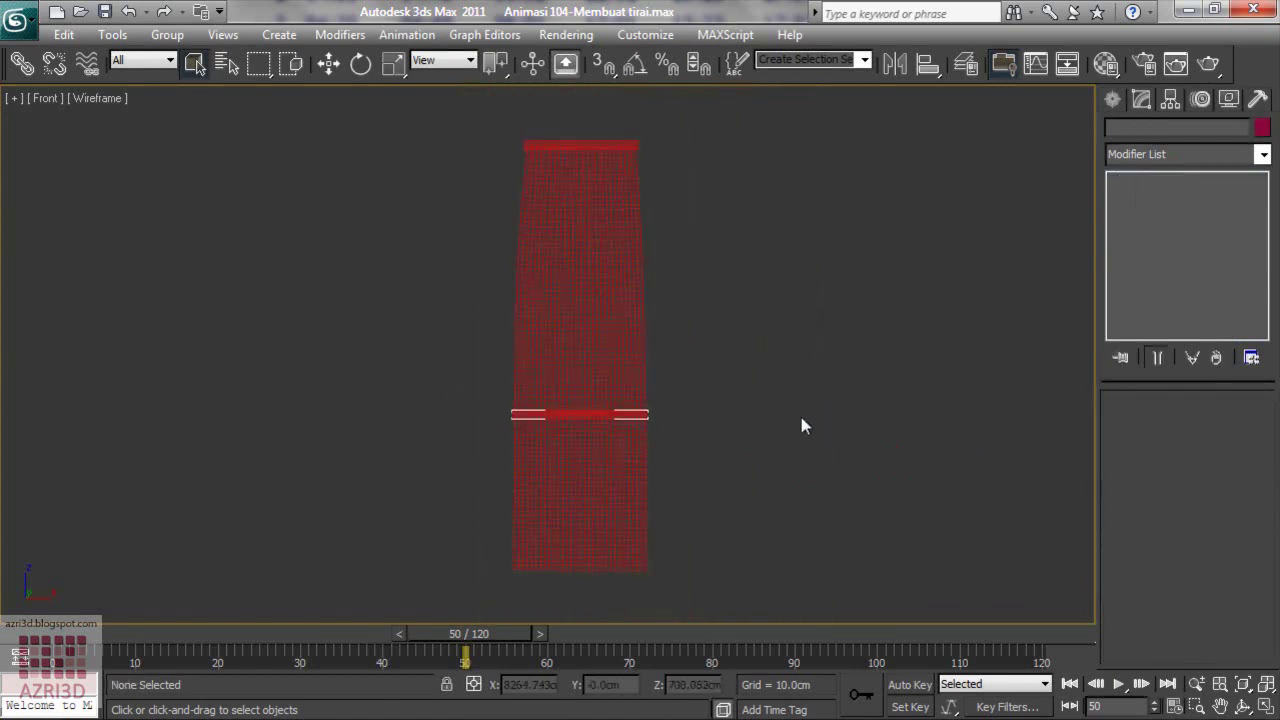
{"action": "left_click", "coordinate": [638, 335]}
{"action": "scroll", "coordinate": [1240, 560], "scroll_direction": "down", "scroll_amount": 10}
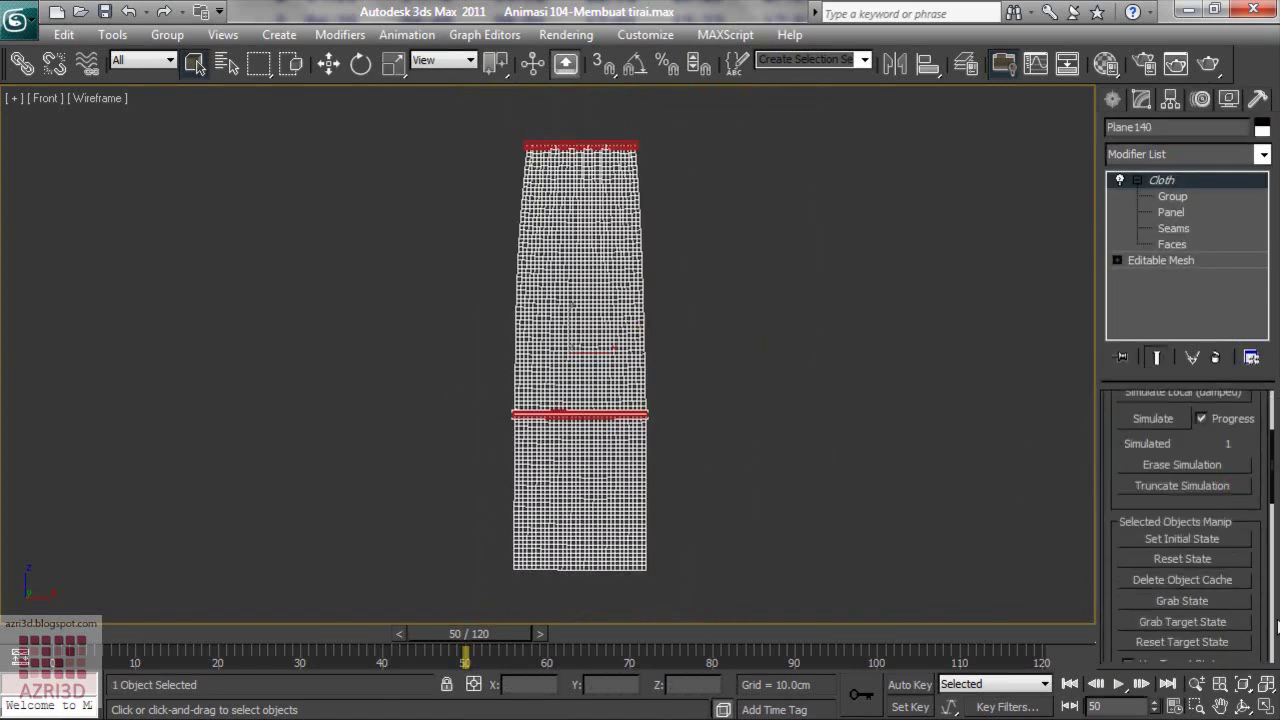
{"action": "scroll", "coordinate": [1263, 636], "scroll_direction": "down", "scroll_amount": 5}
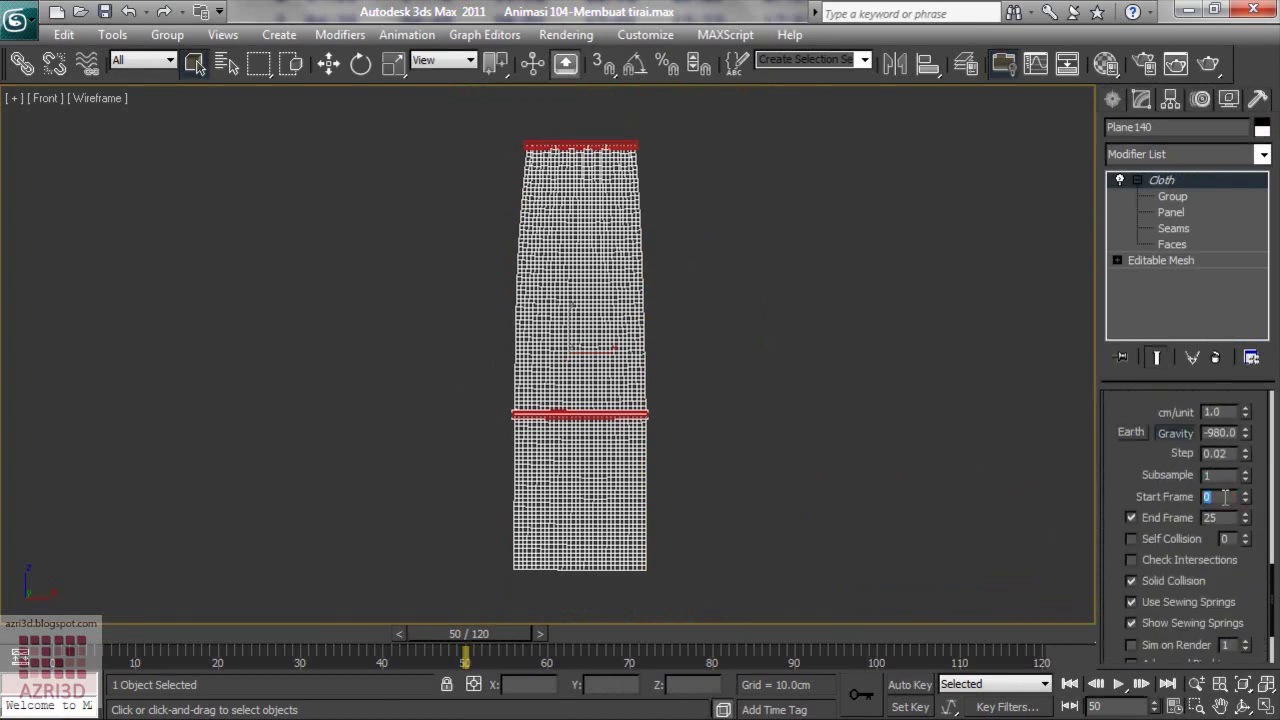
{"action": "type", "text": "50"}
{"action": "double_click", "coordinate": [1219, 517]}
{"action": "type", "text": "7"}
{"action": "type", "text": "0"}
Run the curtain's cloth simulation.
{"action": "scroll", "coordinate": [1266, 537], "scroll_direction": "up", "scroll_amount": 10}
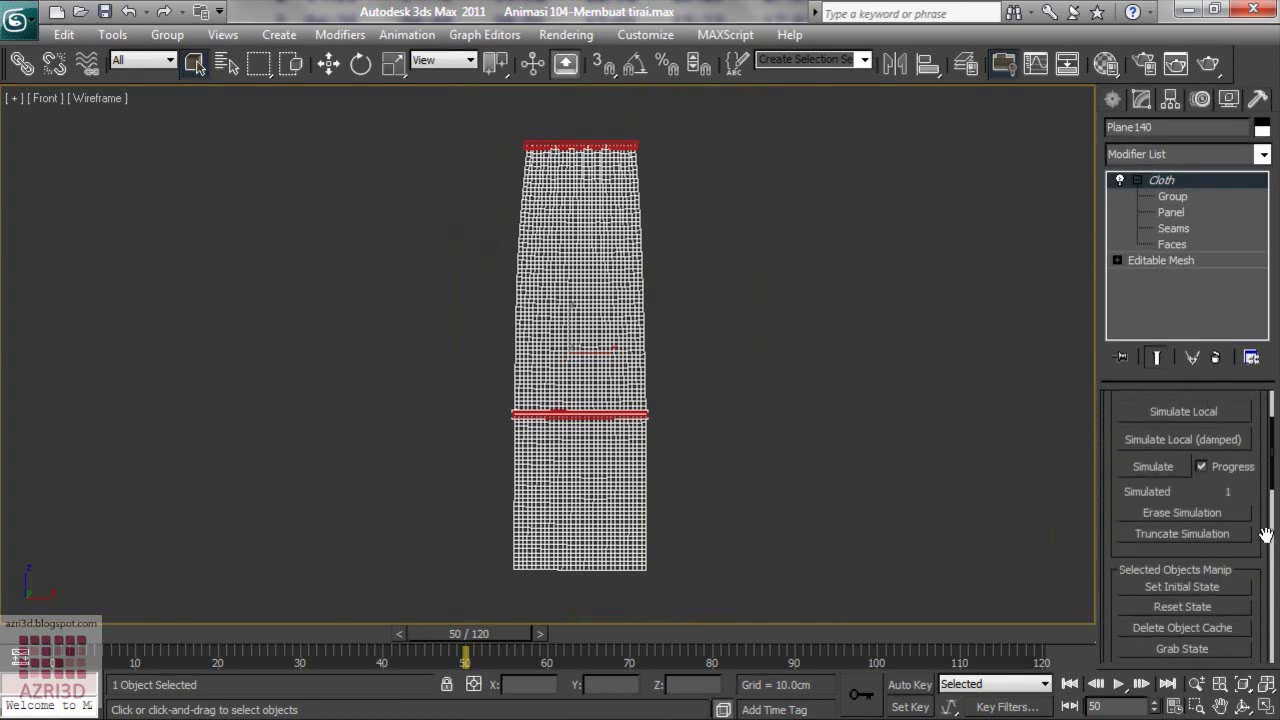
{"action": "scroll", "coordinate": [1266, 537], "scroll_direction": "up", "scroll_amount": 2}
{"action": "left_click", "coordinate": [1160, 497]}
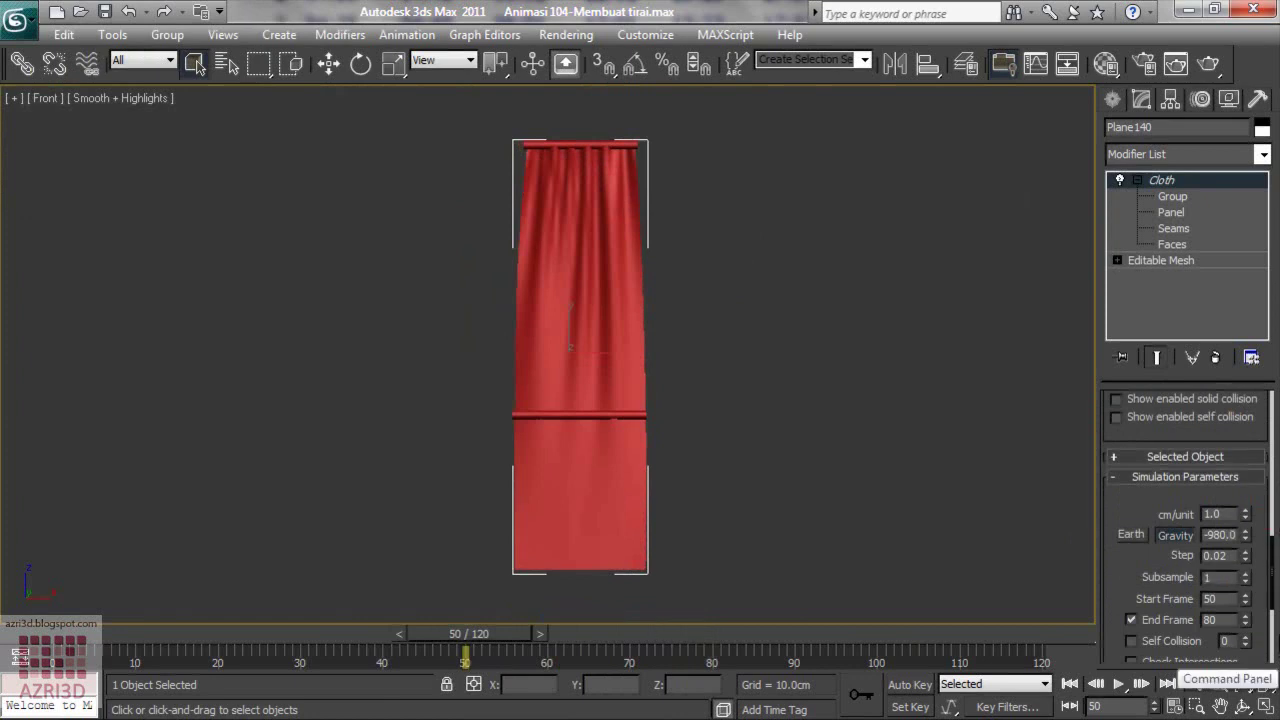
Set the cloth simulation's gravity to -170.
{"action": "double_click", "coordinate": [1212, 535]}
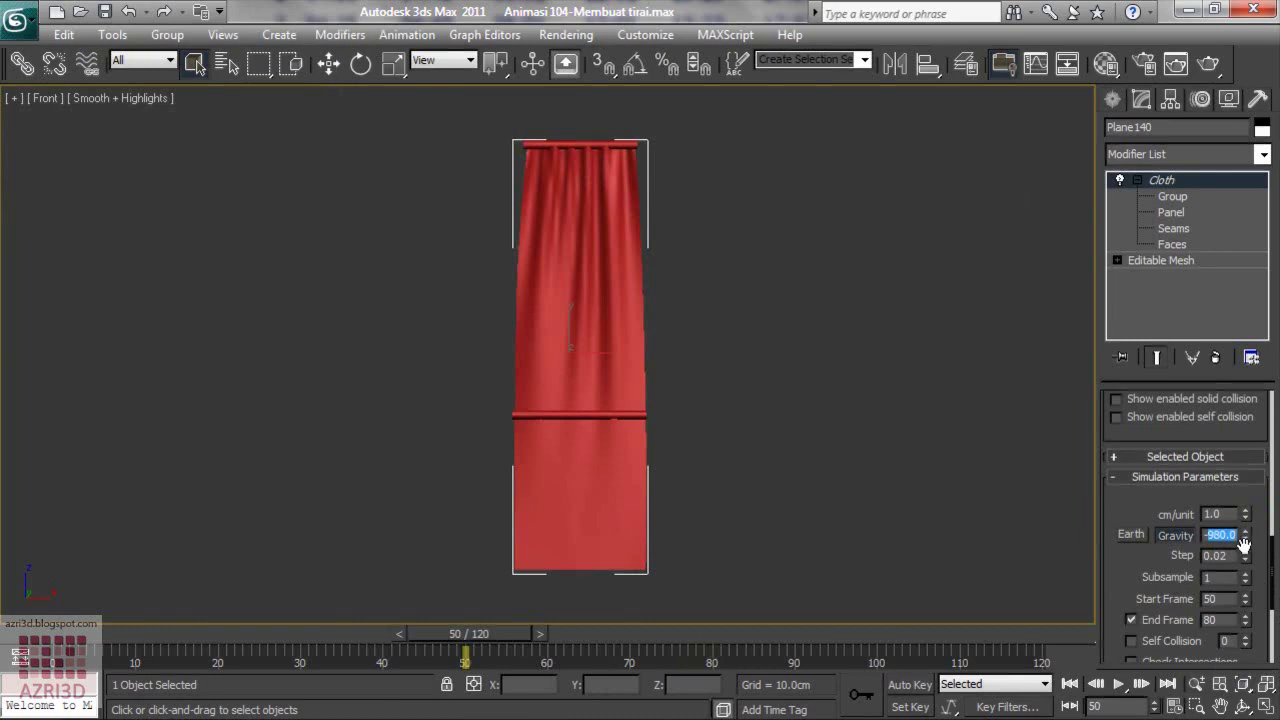
{"action": "type", "text": "-170"}
{"action": "scroll", "coordinate": [1268, 500], "scroll_direction": "up", "scroll_amount": 5}
{"action": "scroll", "coordinate": [1273, 503], "scroll_direction": "up", "scroll_amount": 1}
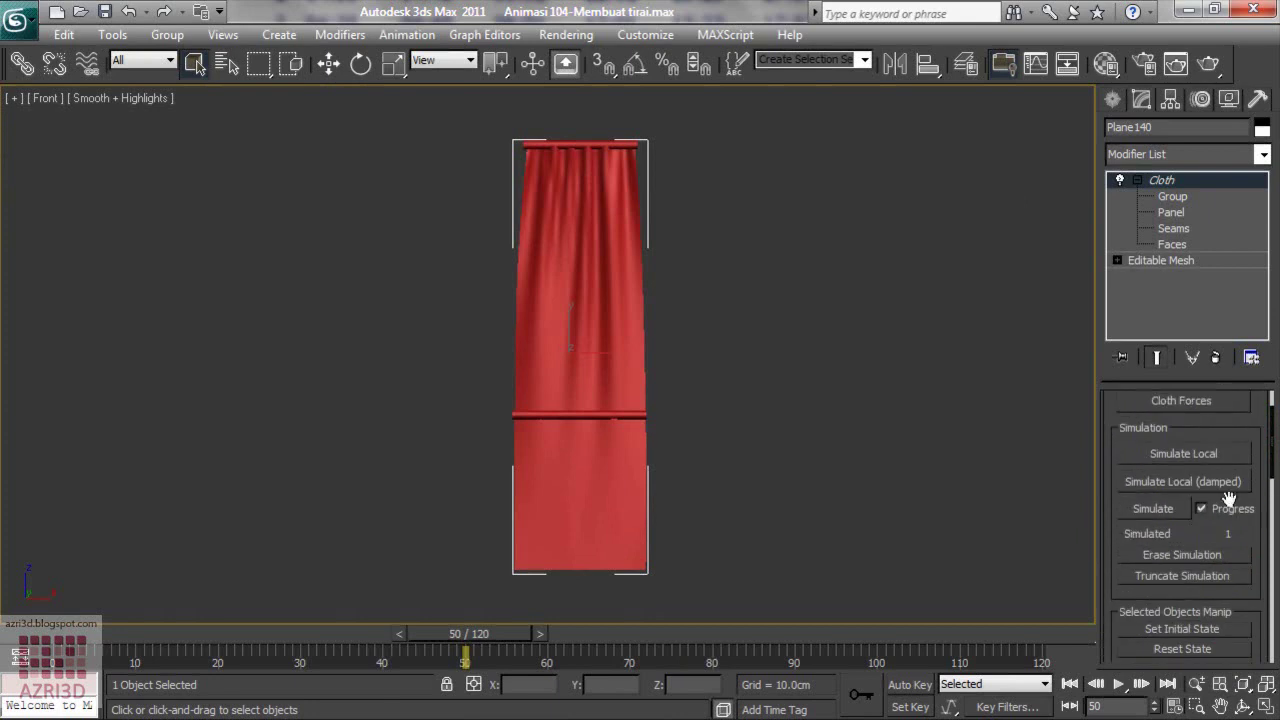
Rerun the curtain's cloth simulation and convert the simulated motion into animation keys on the curtain.
{"action": "left_click", "coordinate": [1146, 507]}
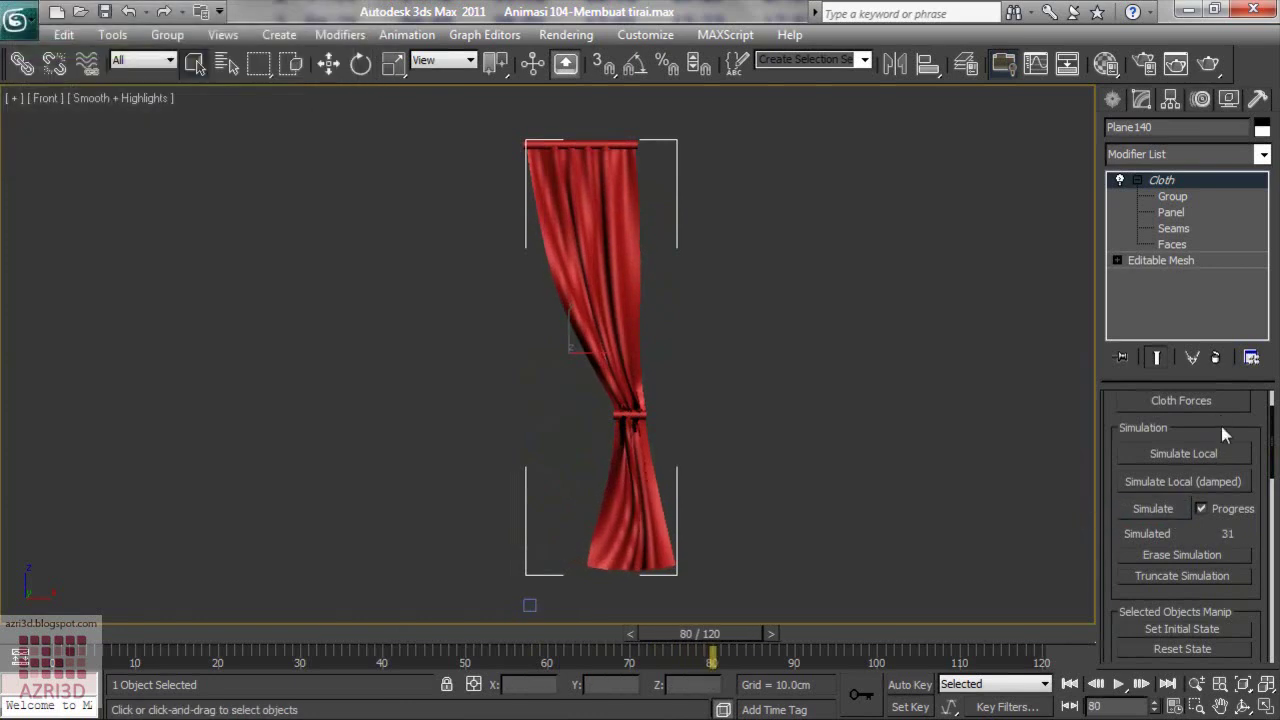
{"action": "left_click_drag", "start_coordinate": [740, 634], "coordinate": [510, 606]}
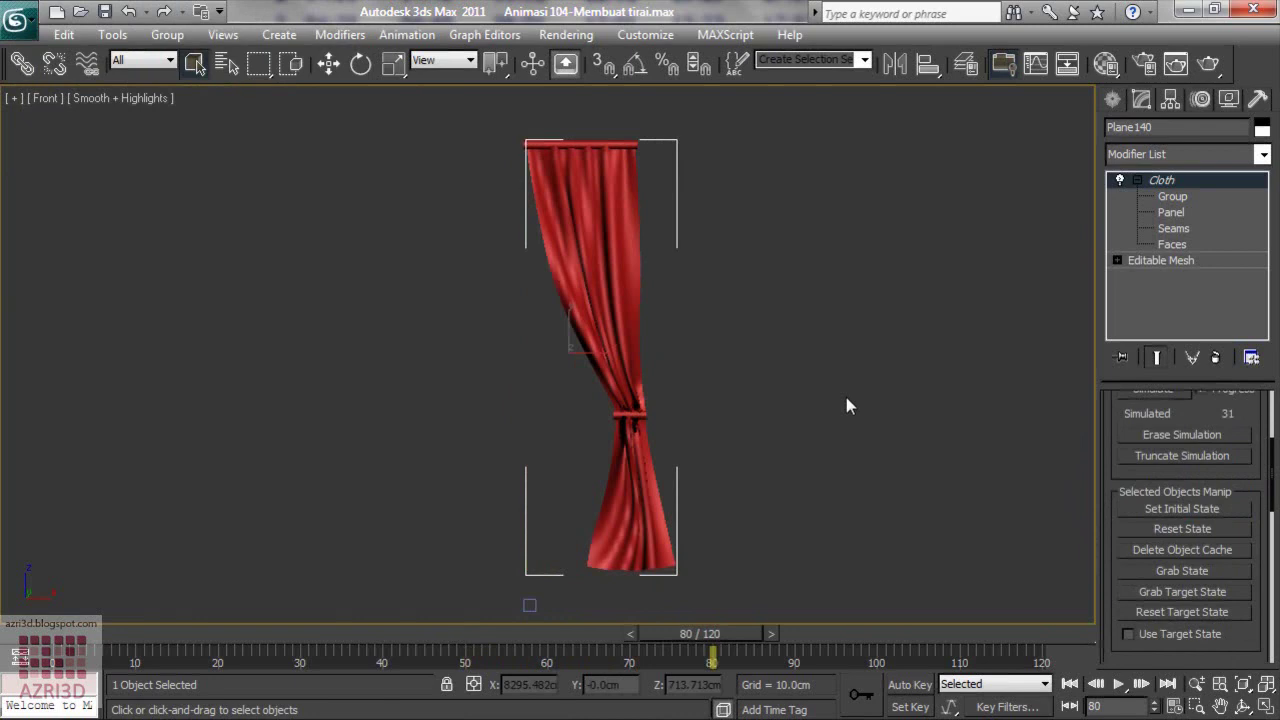
{"action": "scroll", "coordinate": [1241, 651], "scroll_direction": "down", "scroll_amount": 2}
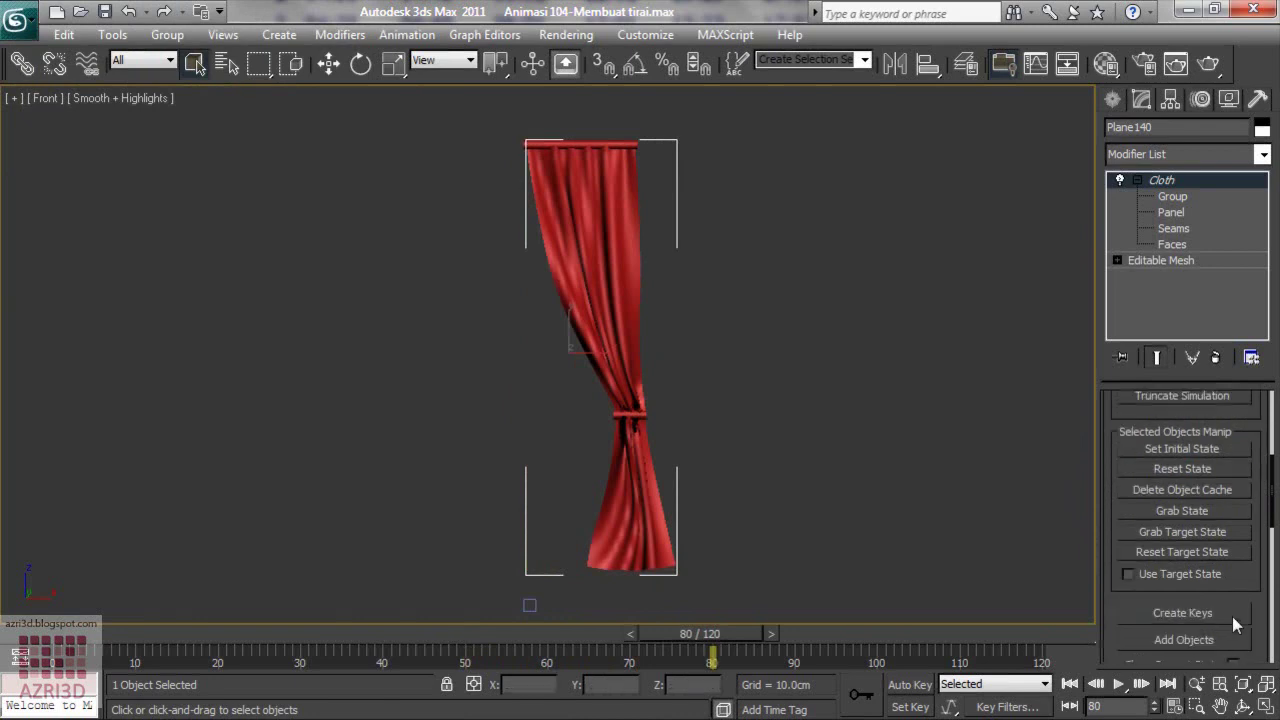
{"action": "left_click", "coordinate": [1231, 614]}
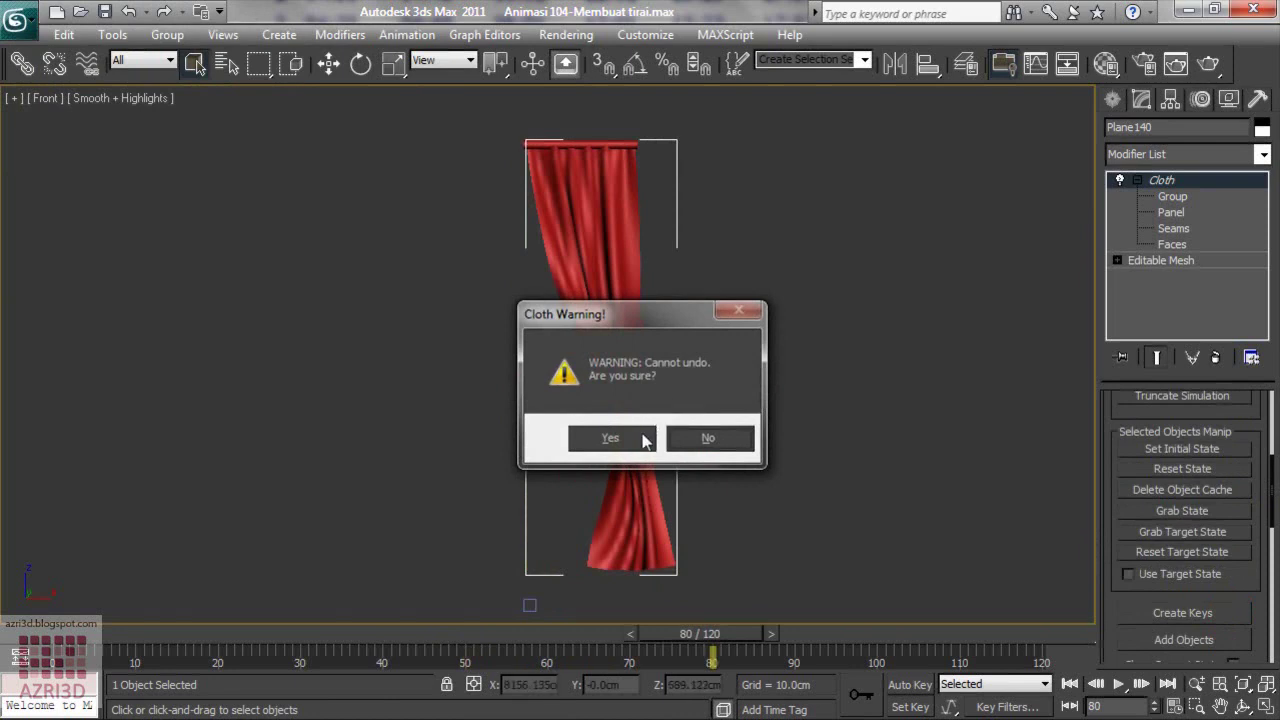
{"action": "left_click", "coordinate": [610, 438]}
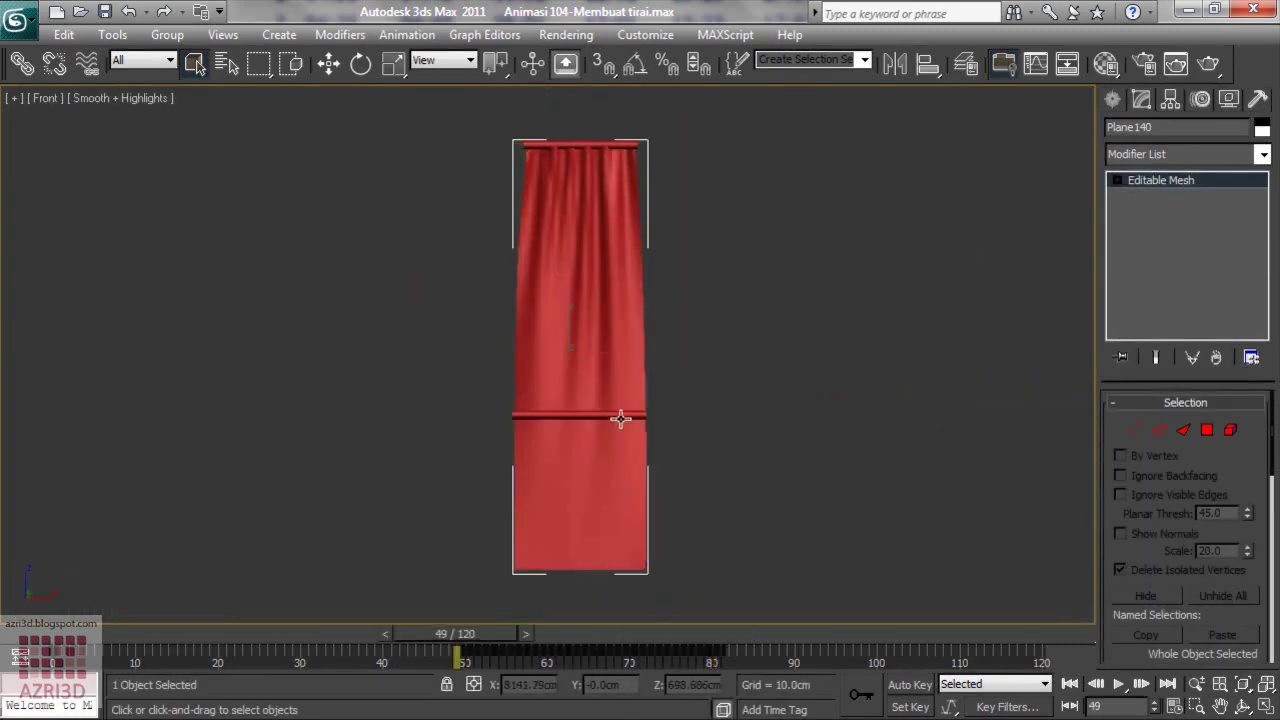
Remove the lower rod from the scene and scrub through the curtain's keyed animation from frame 49 onward.
{"action": "left_click", "coordinate": [620, 417]}
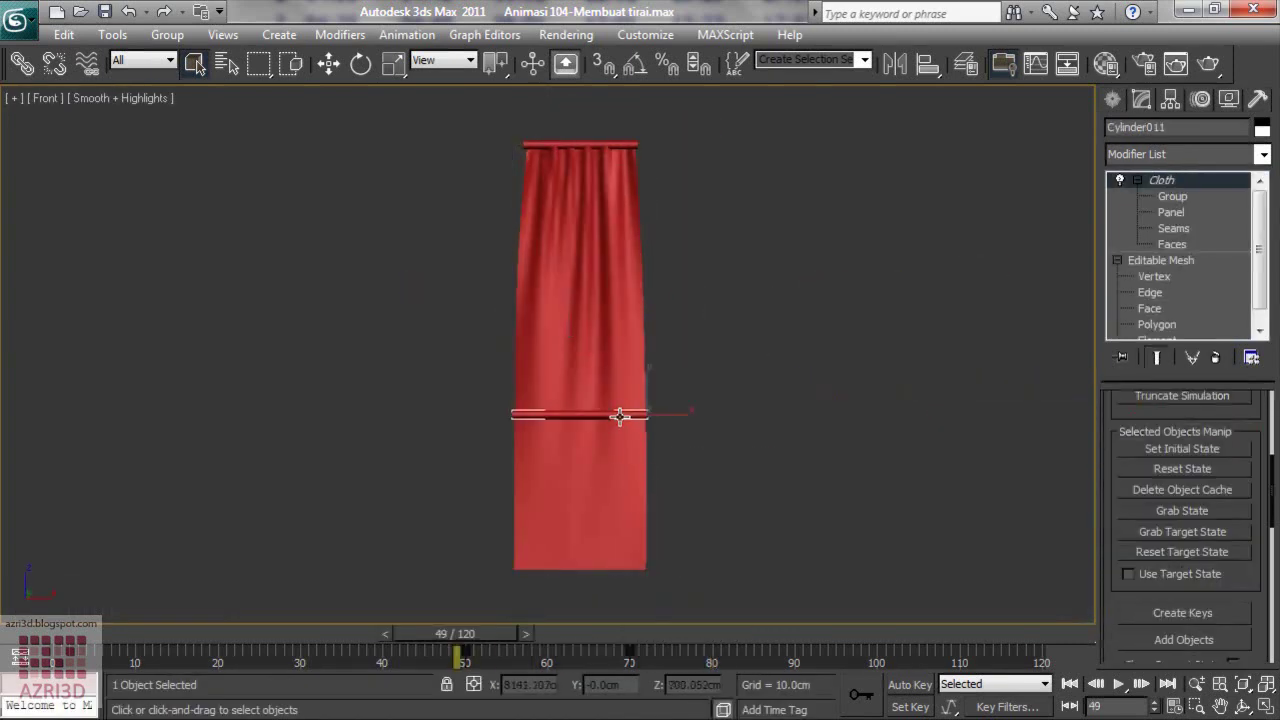
{"action": "key", "text": "ctrl+d"}
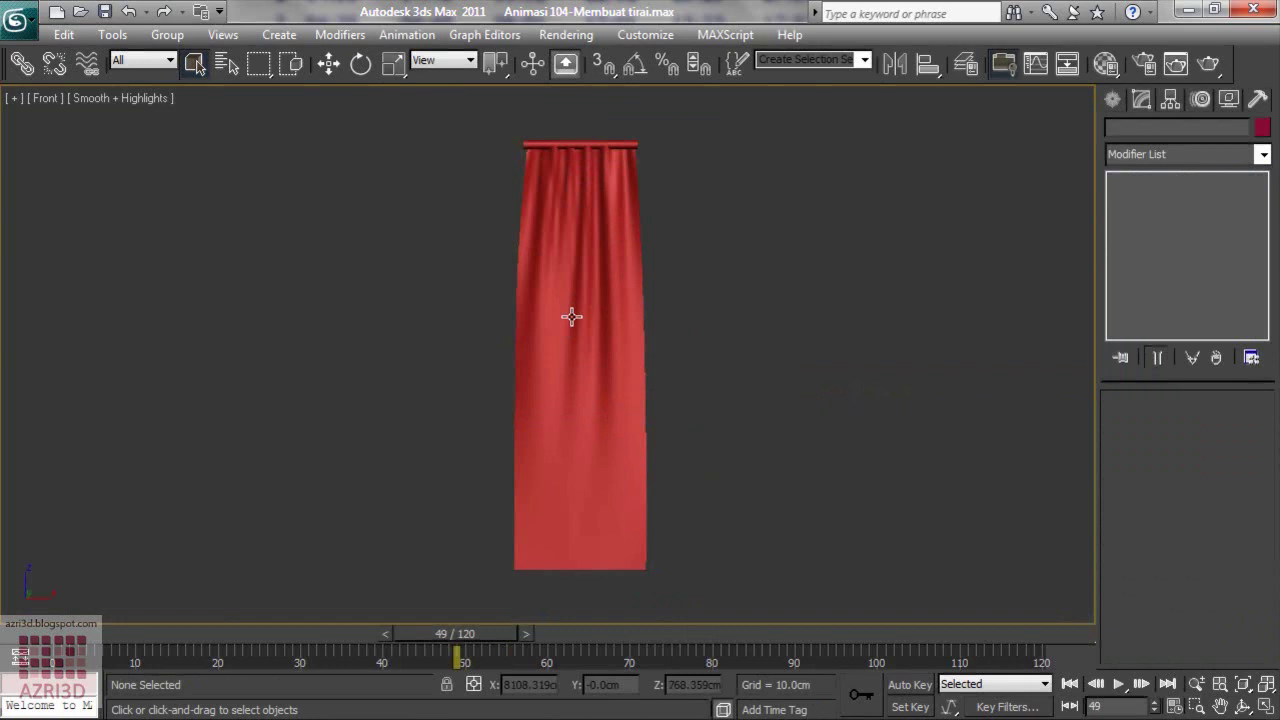
{"action": "left_click_drag", "start_coordinate": [483, 629], "coordinate": [710, 652]}
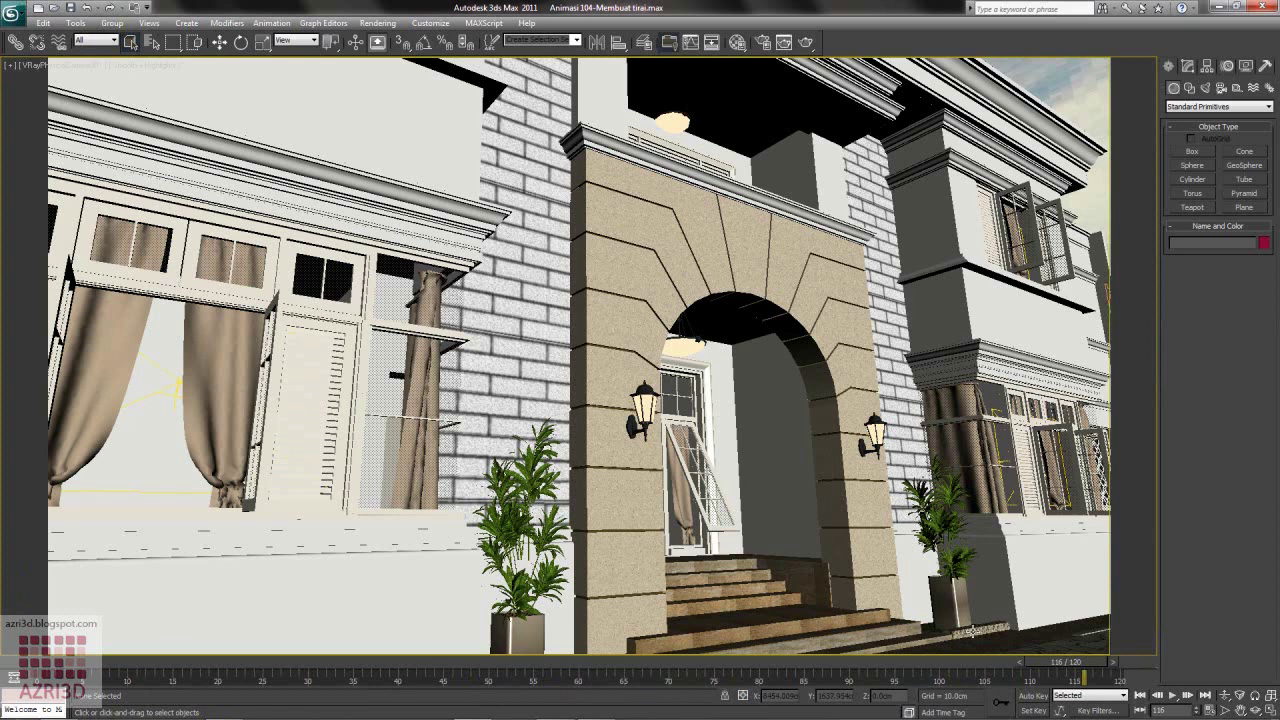